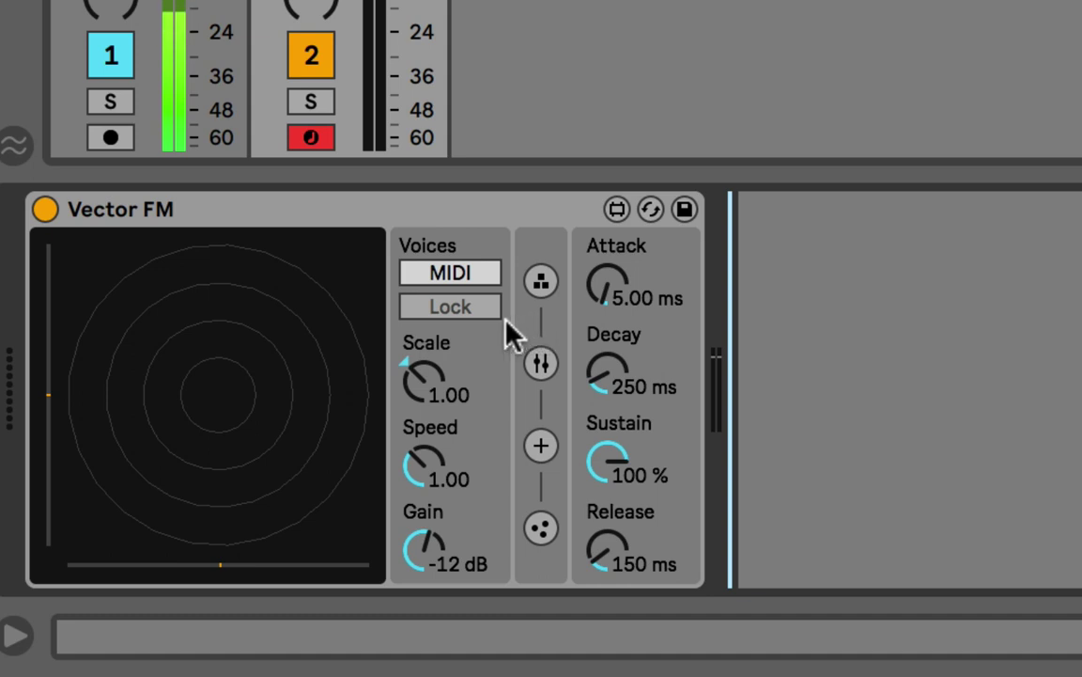
Return the voice count to MIDI control and show the attractor and flowfield settings
left_click(445, 274)
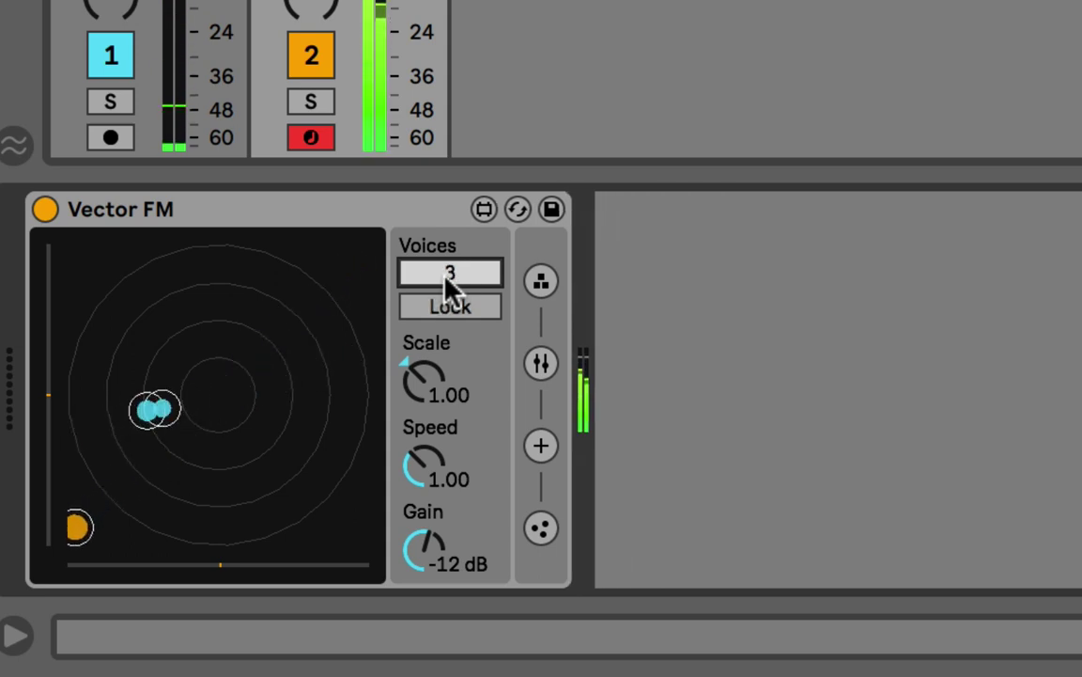
left_click(447, 274)
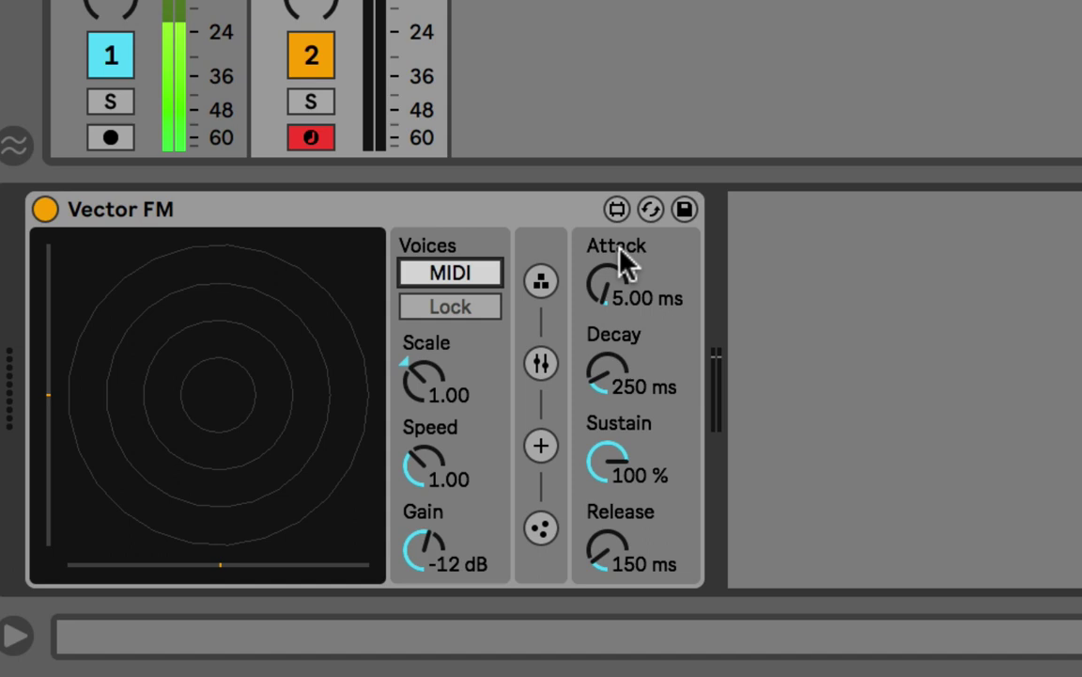
left_click(540, 440)
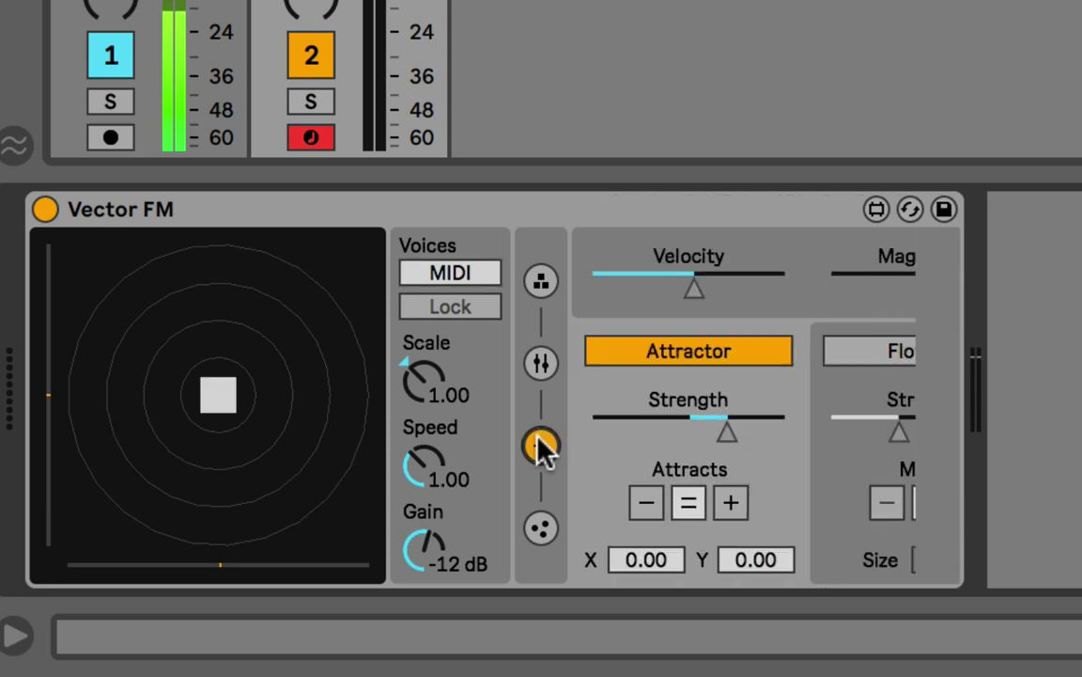
Compare the particle and movement pages, finishing on the Velocity/Attractor/Flowfield page
left_click(537, 527)
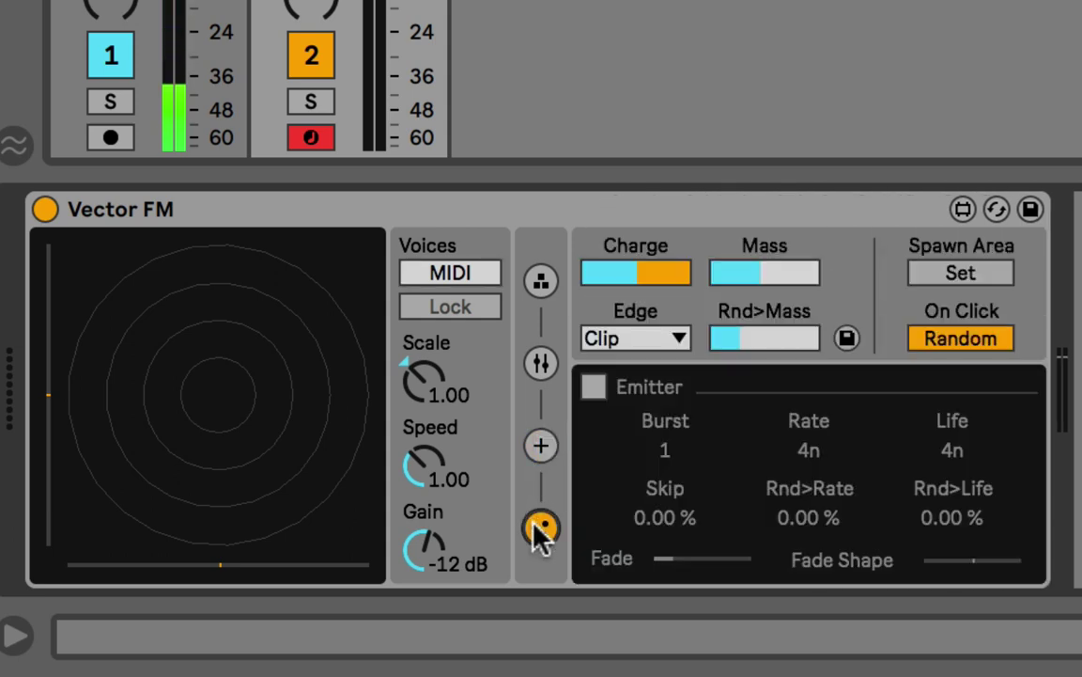
left_click(543, 447)
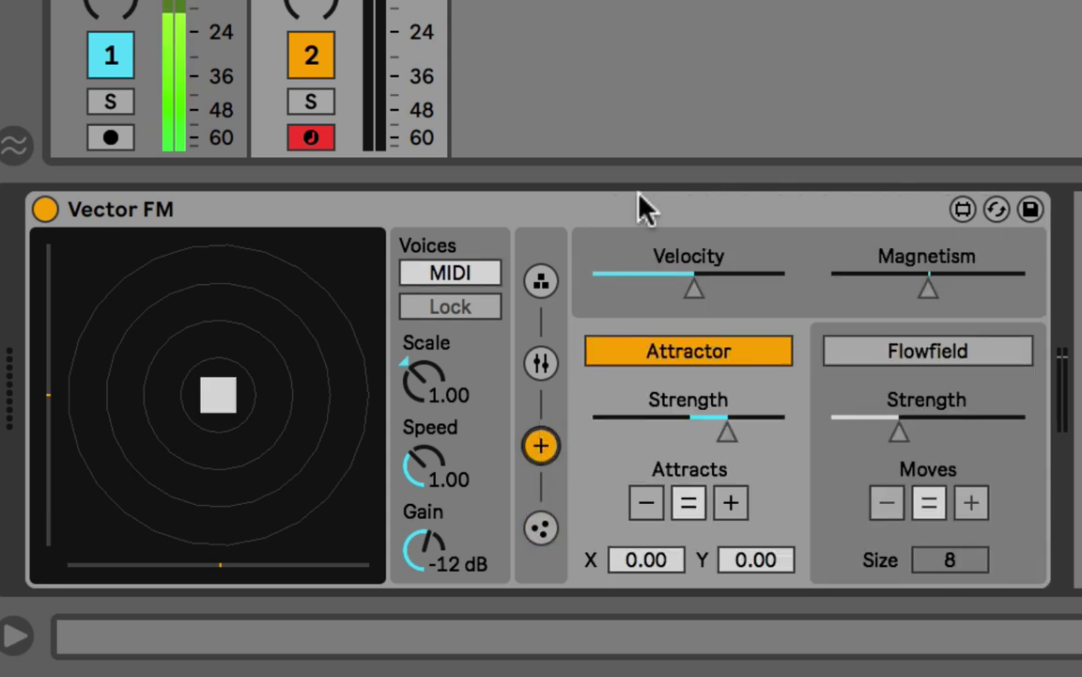
left_click(531, 543)
left_click(543, 447)
Set three free-running voices and pull track 2's volume fader down
left_click_drag(436, 284, 441, 278)
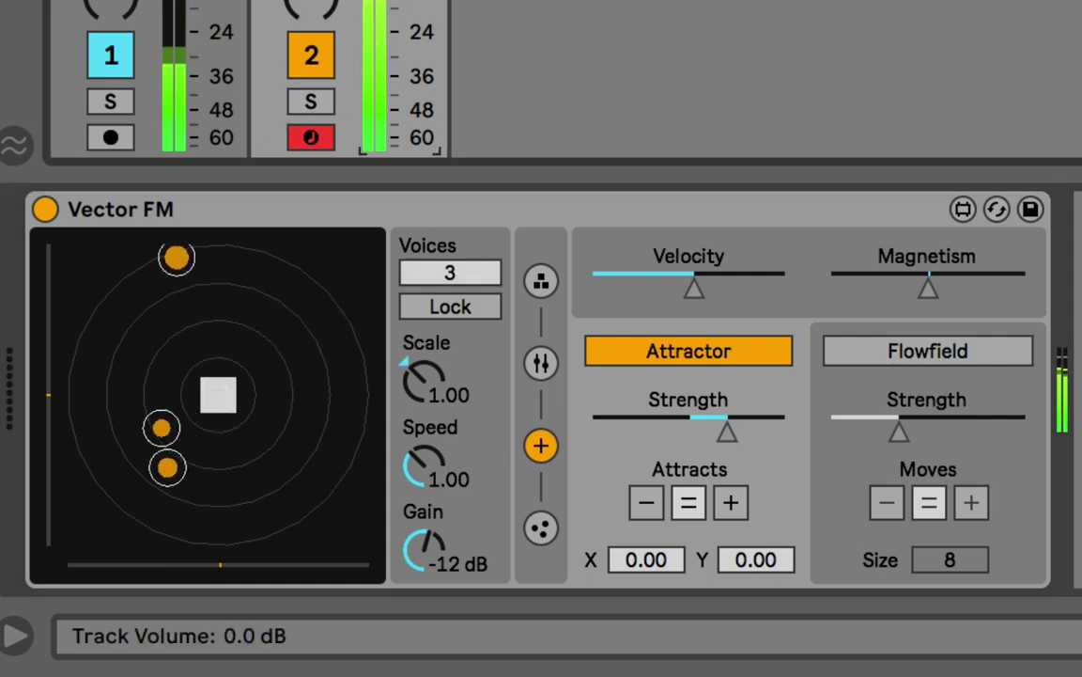
left_click_drag(376, 42, 376, 93)
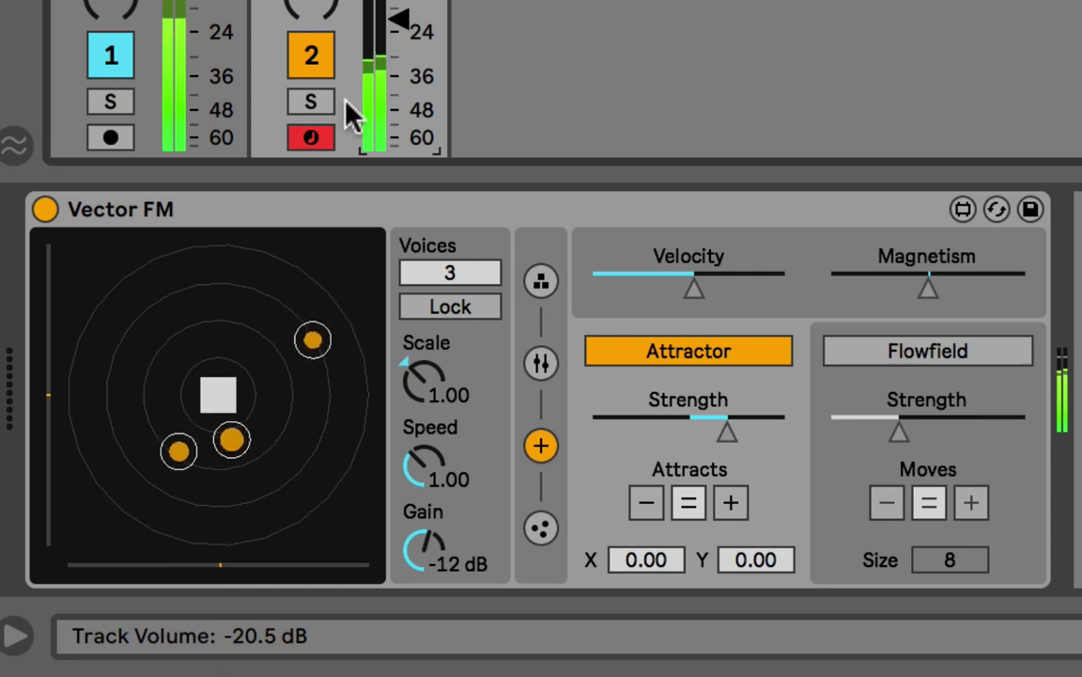
left_click_drag(398, 25, 399, 40)
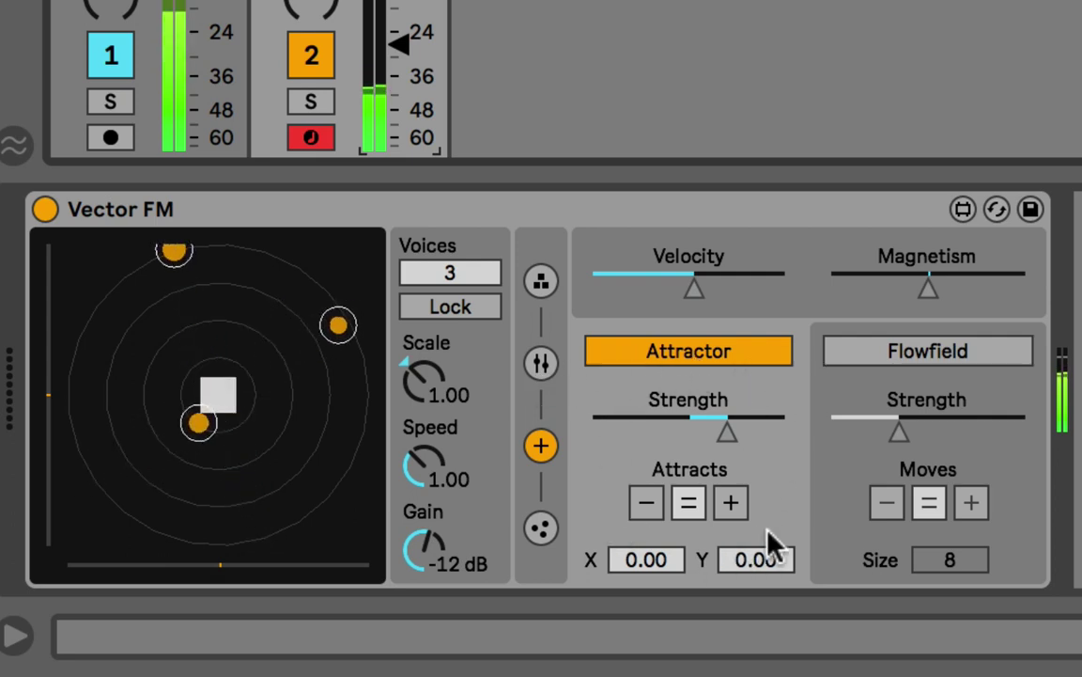
Toggle the Attractor off and on, then drag it to X 0.02, Y 0.06
left_click(676, 360)
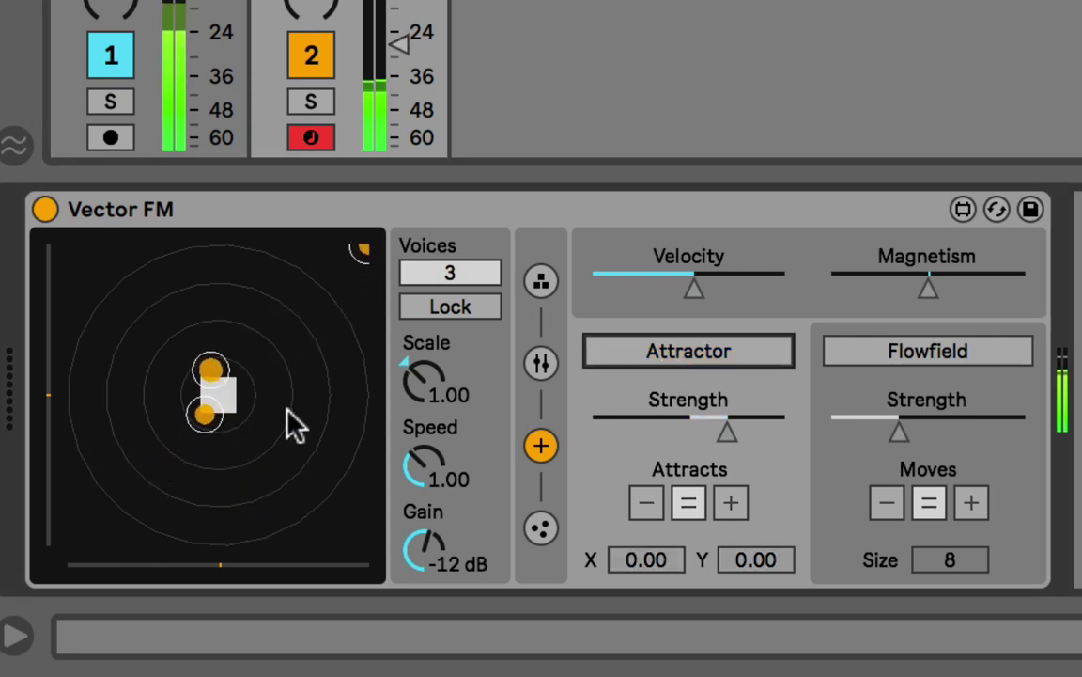
left_click(631, 354)
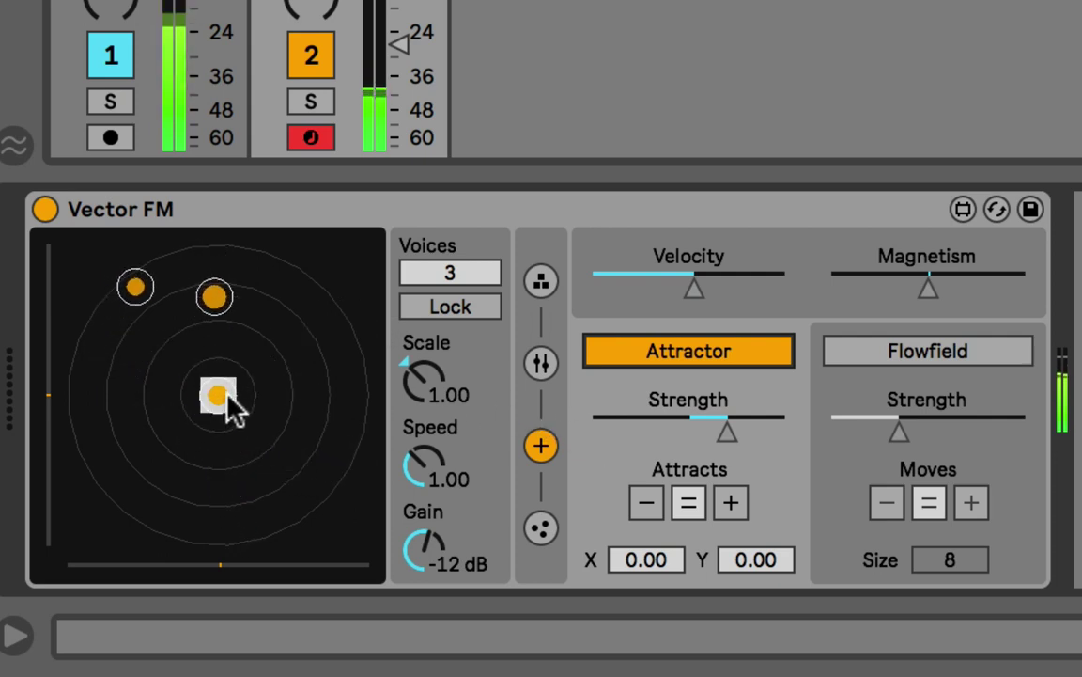
mouse_move(227, 395)
left_mouse_down()
mouse_move(93, 504)
mouse_move(320, 298)
mouse_move(285, 314)
mouse_move(219, 382)
mouse_move(199, 428)
mouse_move(211, 401)
mouse_move(130, 343)
mouse_move(197, 328)
mouse_move(157, 316)
mouse_move(160, 341)
mouse_move(217, 373)
mouse_move(208, 392)
mouse_move(228, 400)
mouse_move(214, 379)
left_mouse_up()
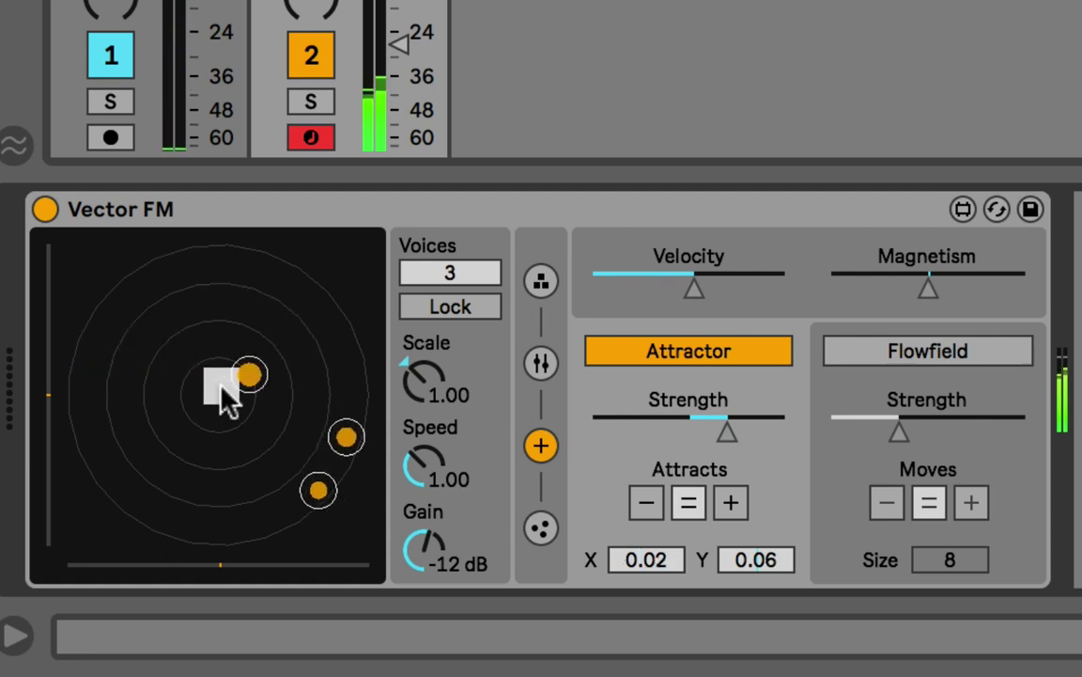
Set Voices to MIDI, view the Emitter settings, and return to the attractor/flowfield page
left_click(542, 532)
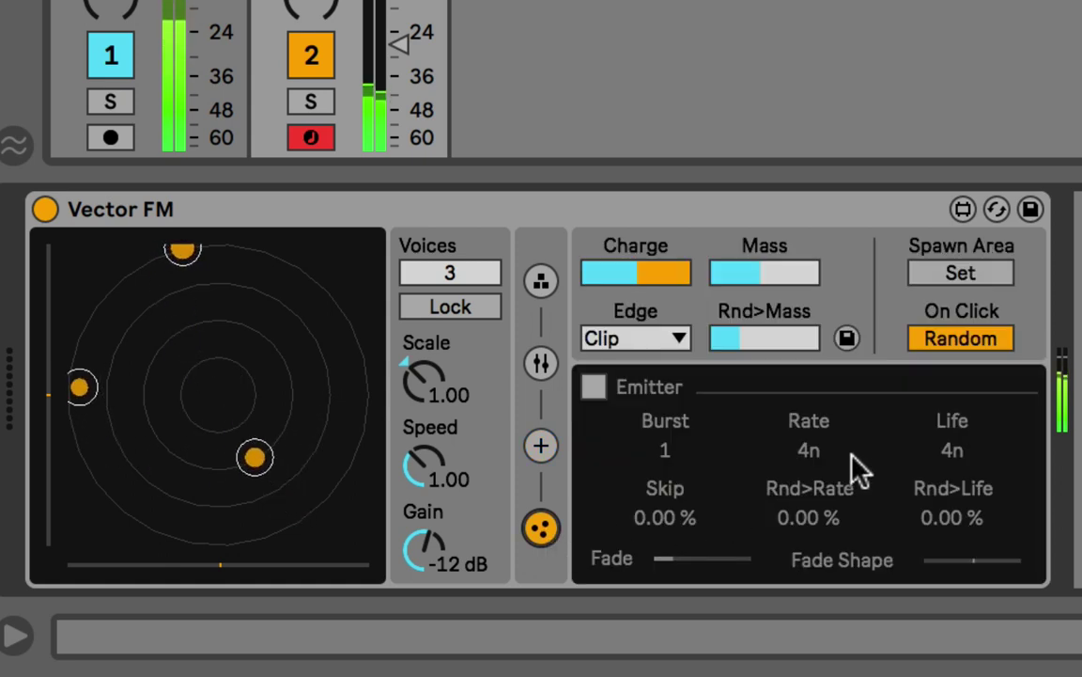
left_click(460, 271)
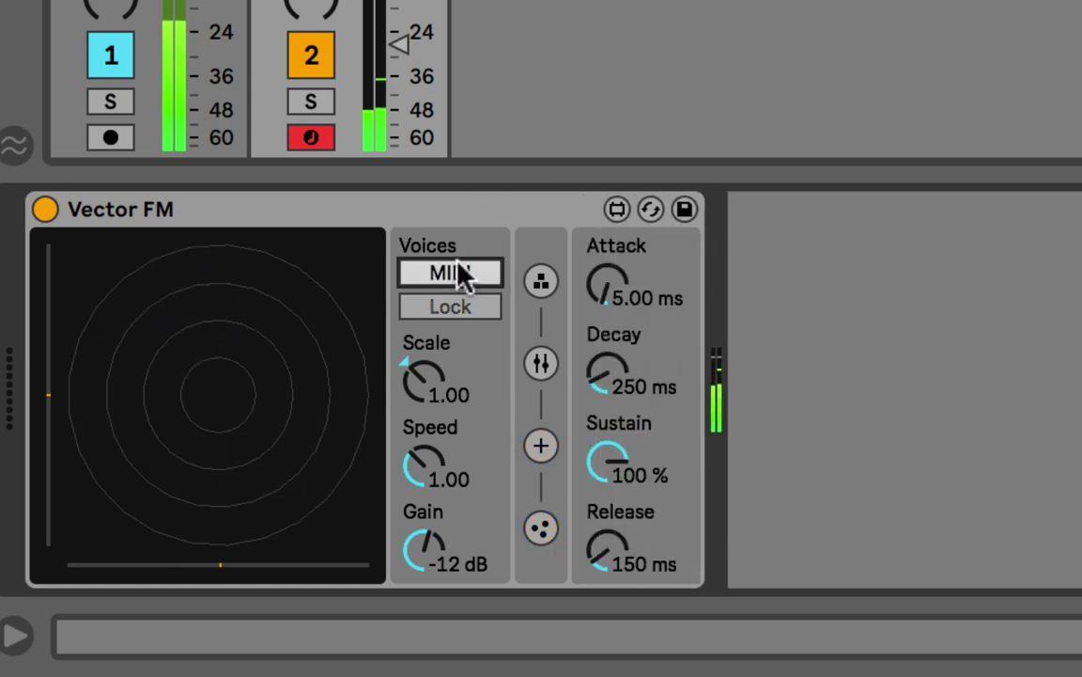
left_click(542, 528)
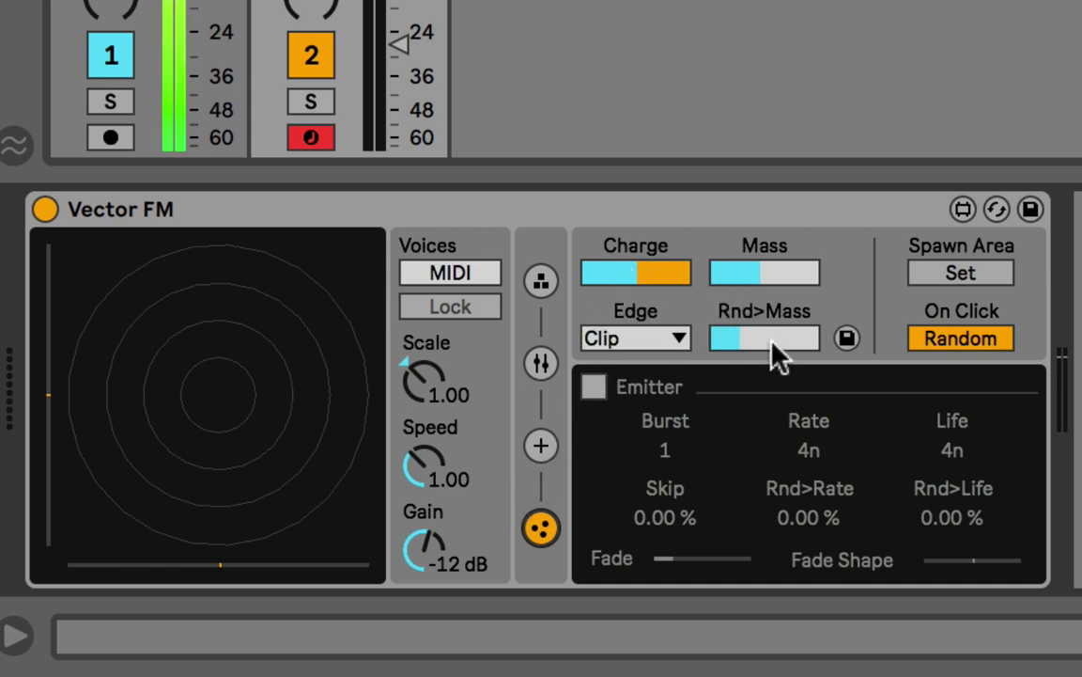
left_click(543, 447)
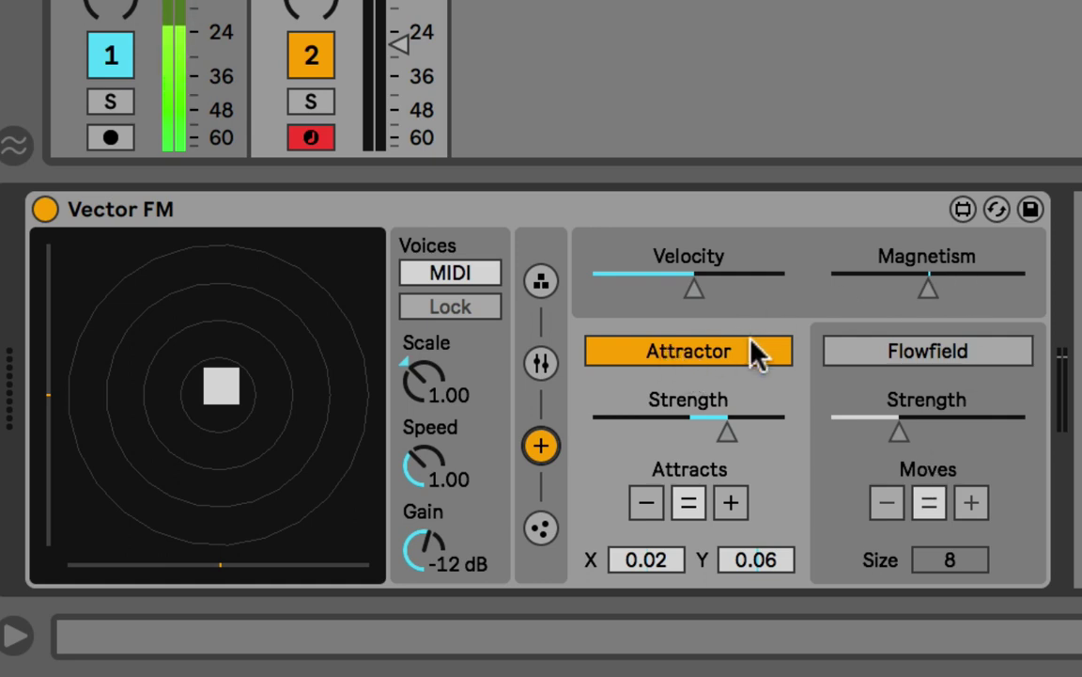
Turn the Attractor off, run 3 voices, set track 2 to -30 dB, lower Velocity slightly
left_click(690, 360)
left_click_drag(473, 278, 472, 260)
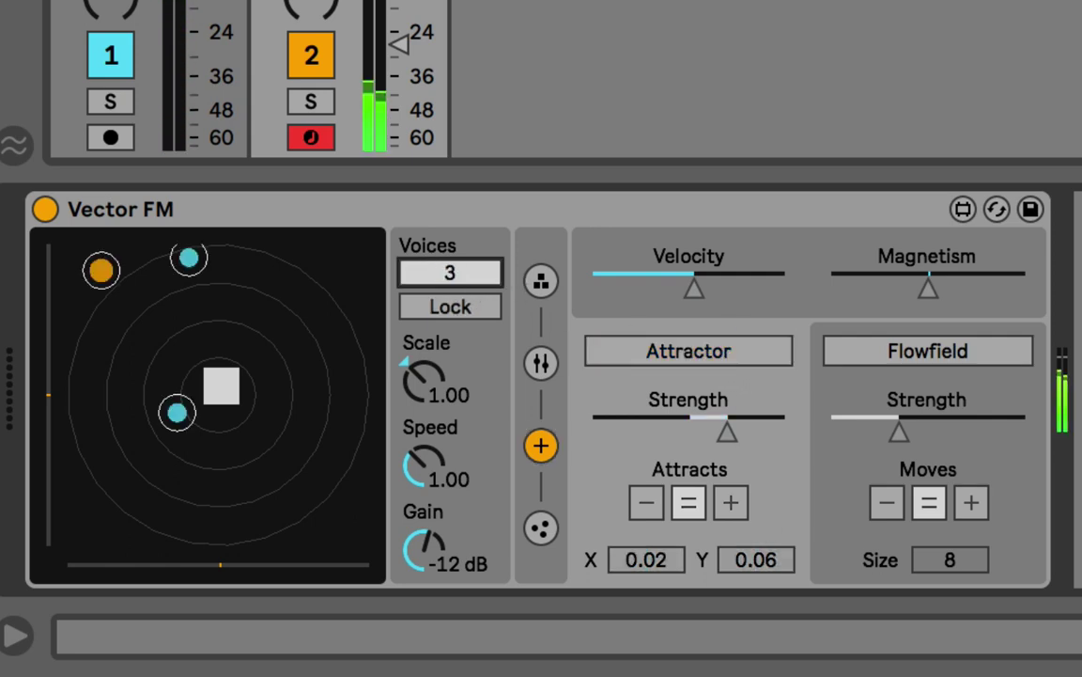
left_click_drag(416, 47, 416, 79)
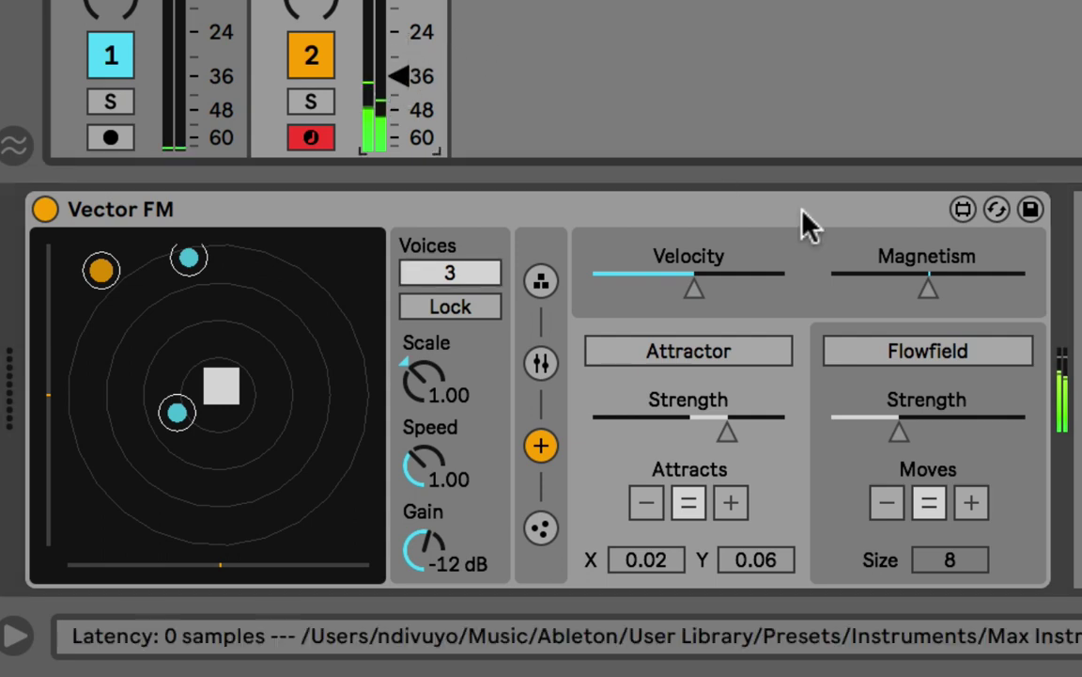
left_click_drag(693, 287, 677, 283)
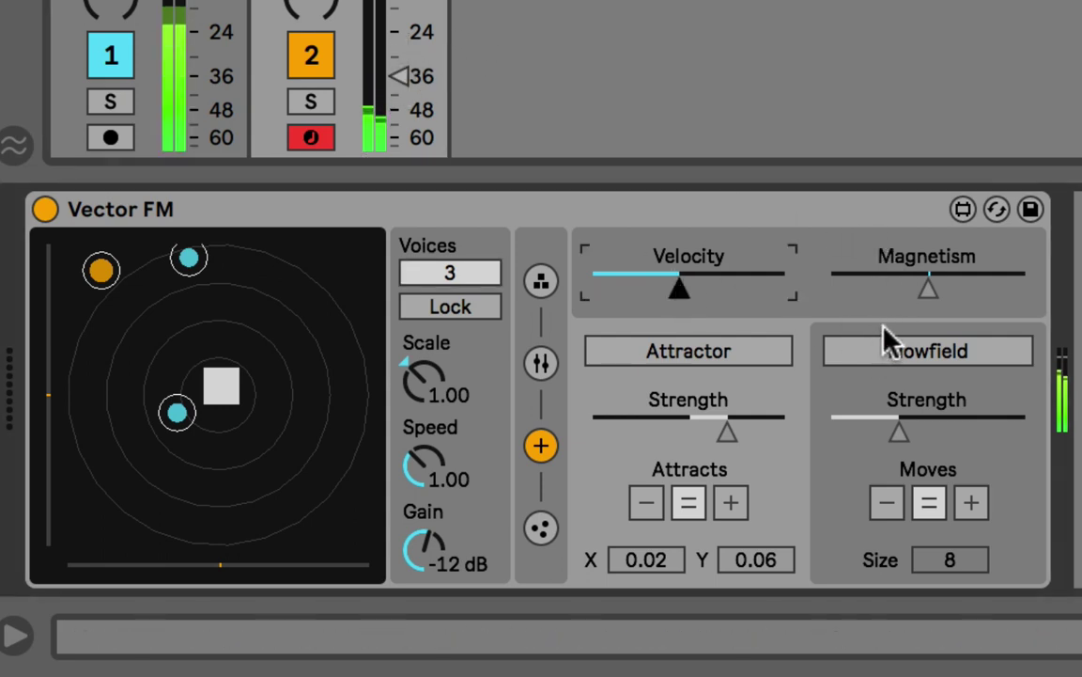
Enable the Flowfield, set its Strength to about halfway, then switch it off
left_click(893, 350)
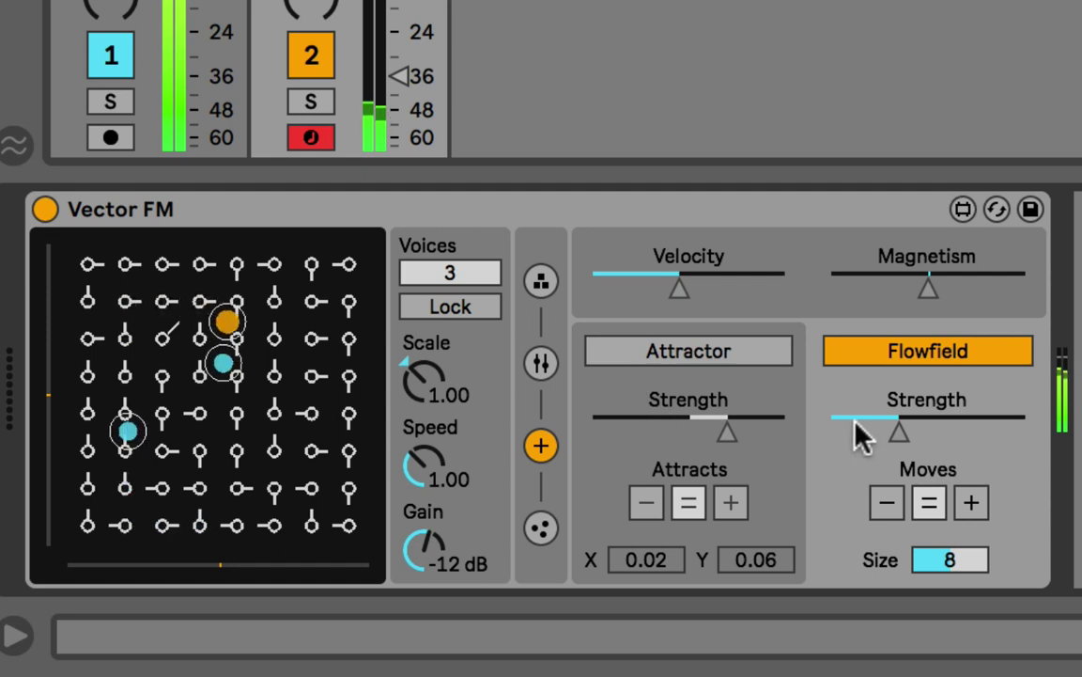
left_click_drag(889, 432, 850, 434)
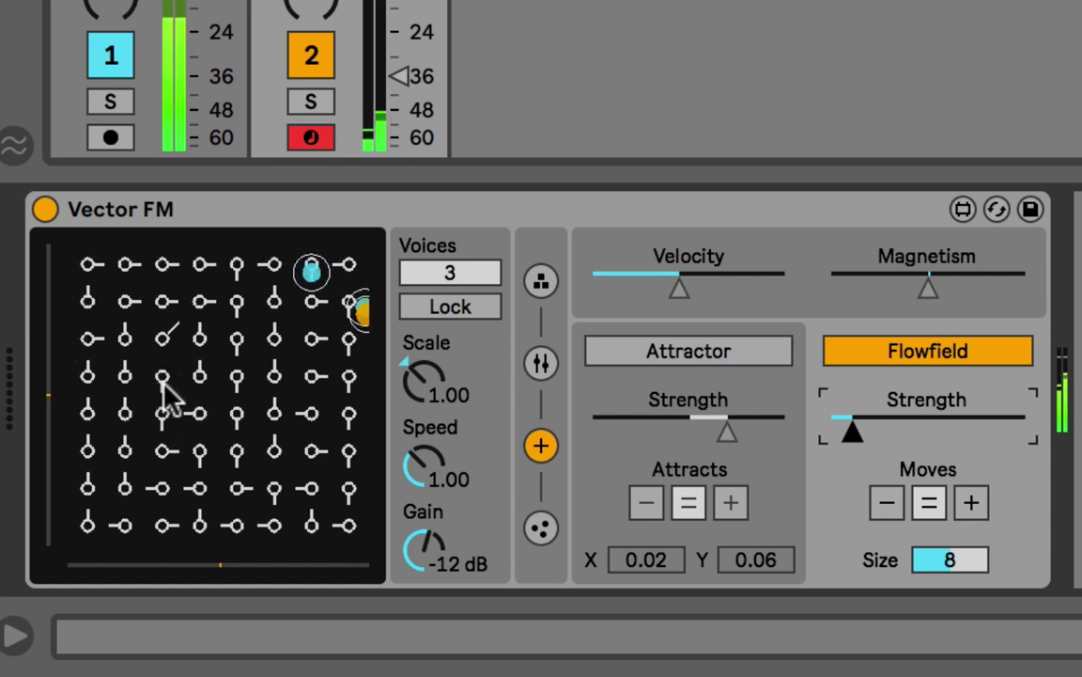
left_click_drag(852, 431, 935, 430)
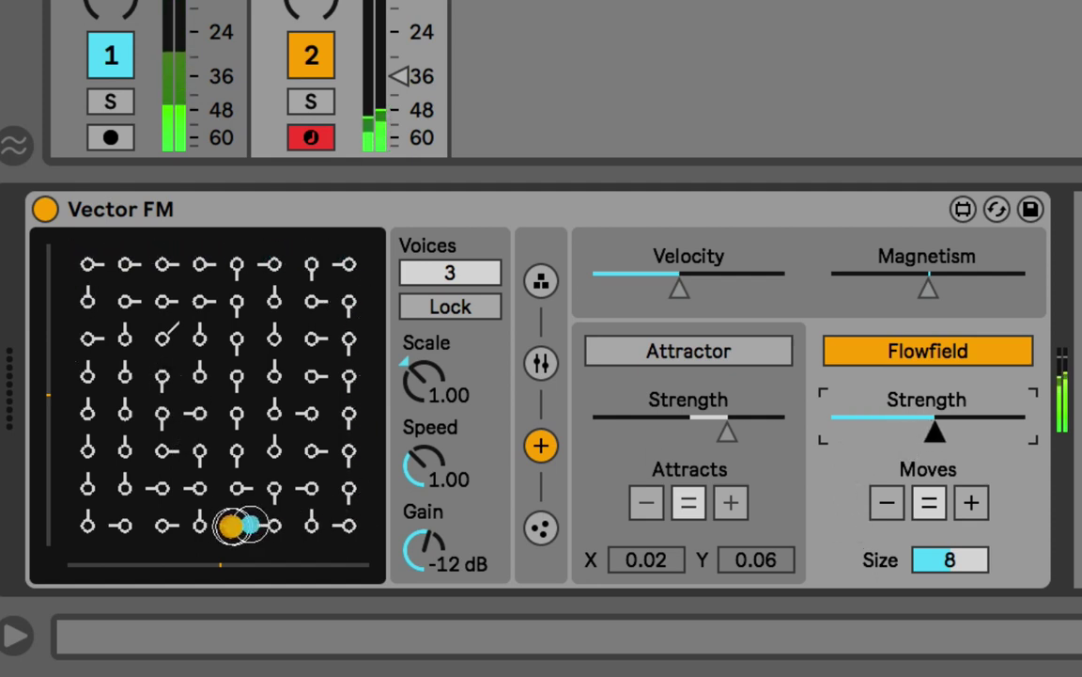
left_click(894, 350)
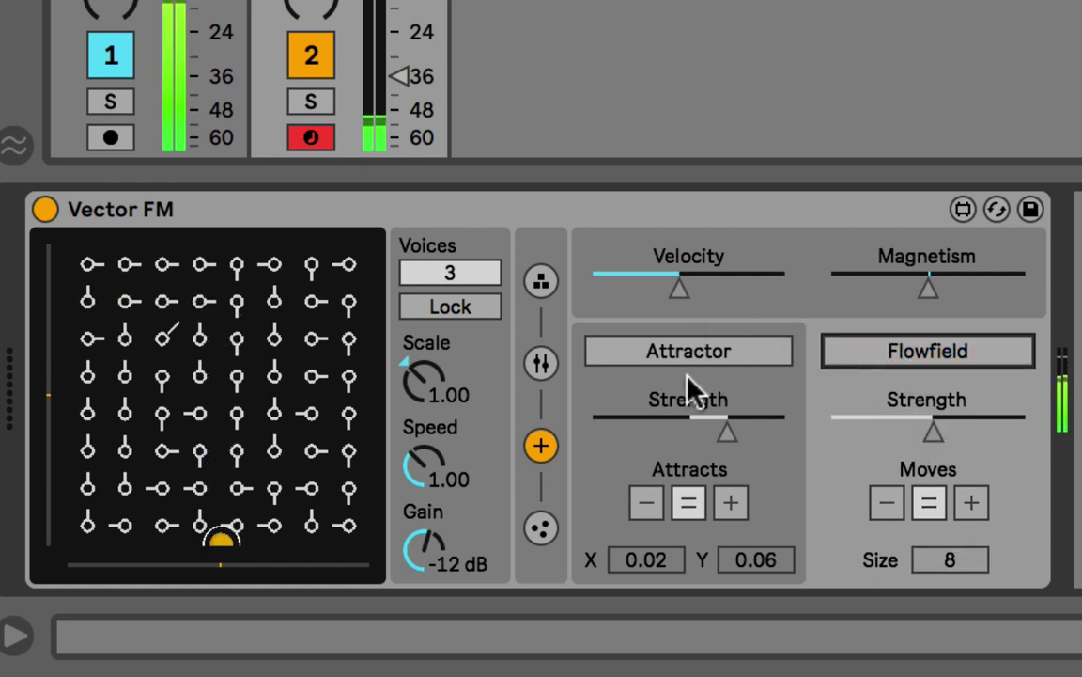
Adjust the voice count and return to the attractor and flowfield settings page
left_click(592, 394)
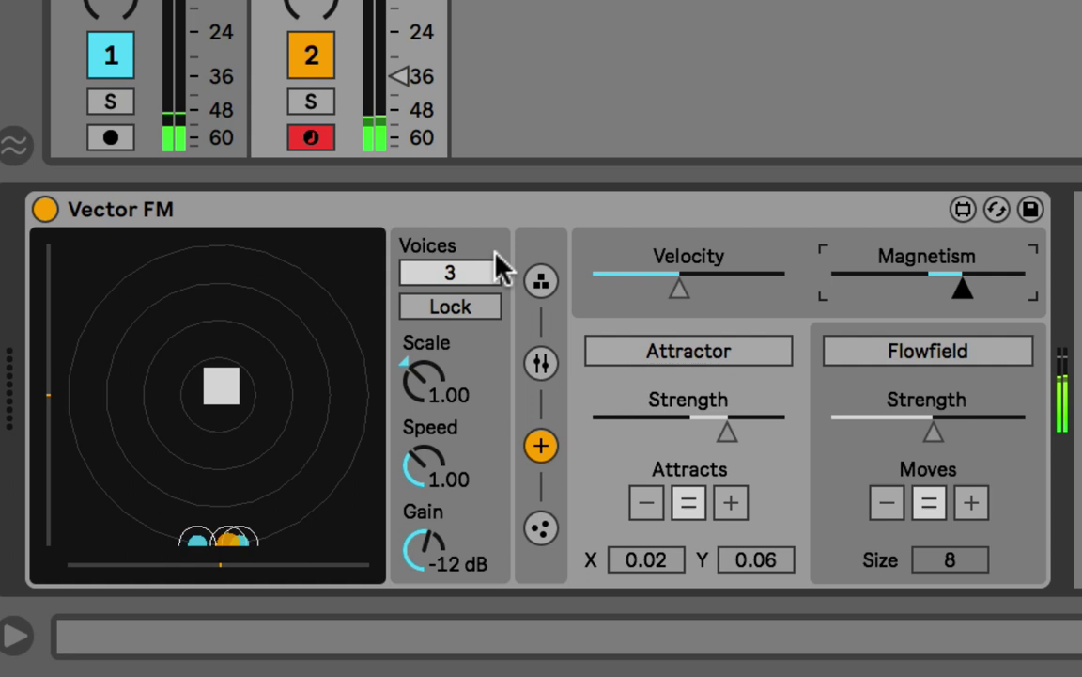
mouse_move(495, 268)
left_mouse_down()
mouse_move(496, 286)
mouse_move(482, 250)
left_mouse_up()
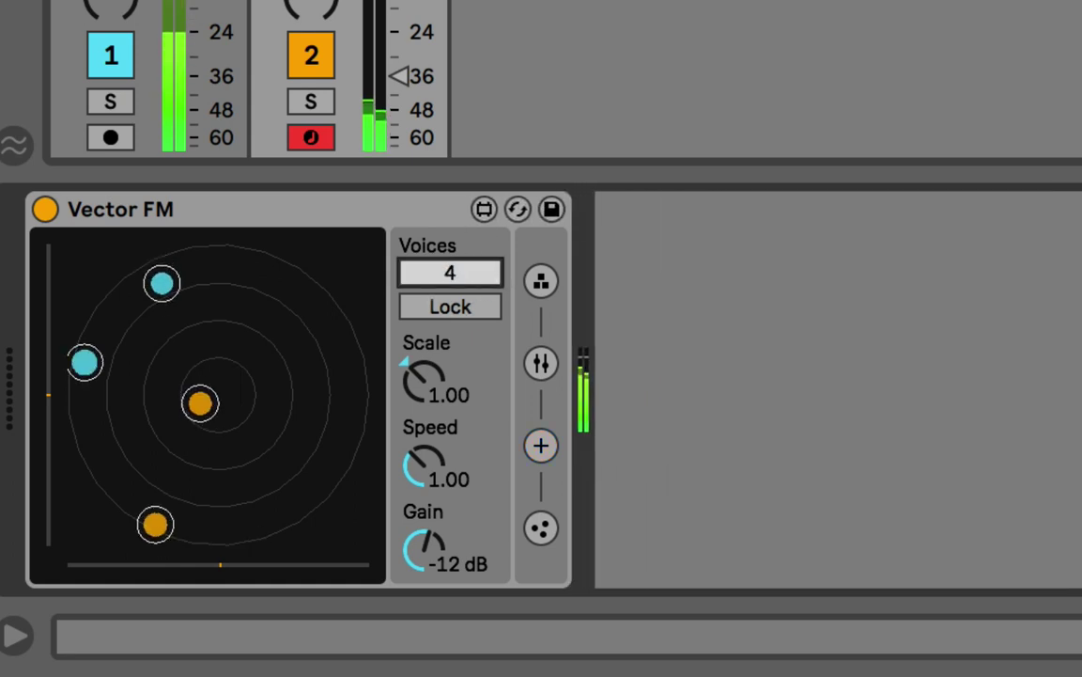
left_click(543, 364)
left_click(543, 448)
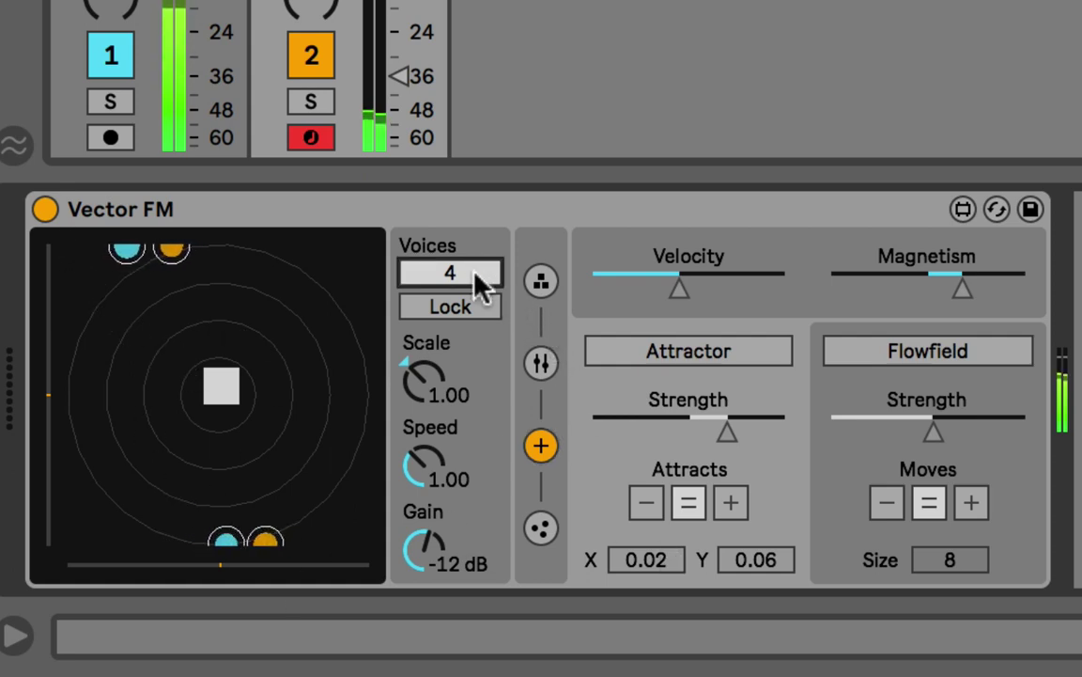
Sweep Magnetism low then to maximum, centre it, and switch the Attractor on
scroll(475, 276, "up", 1)
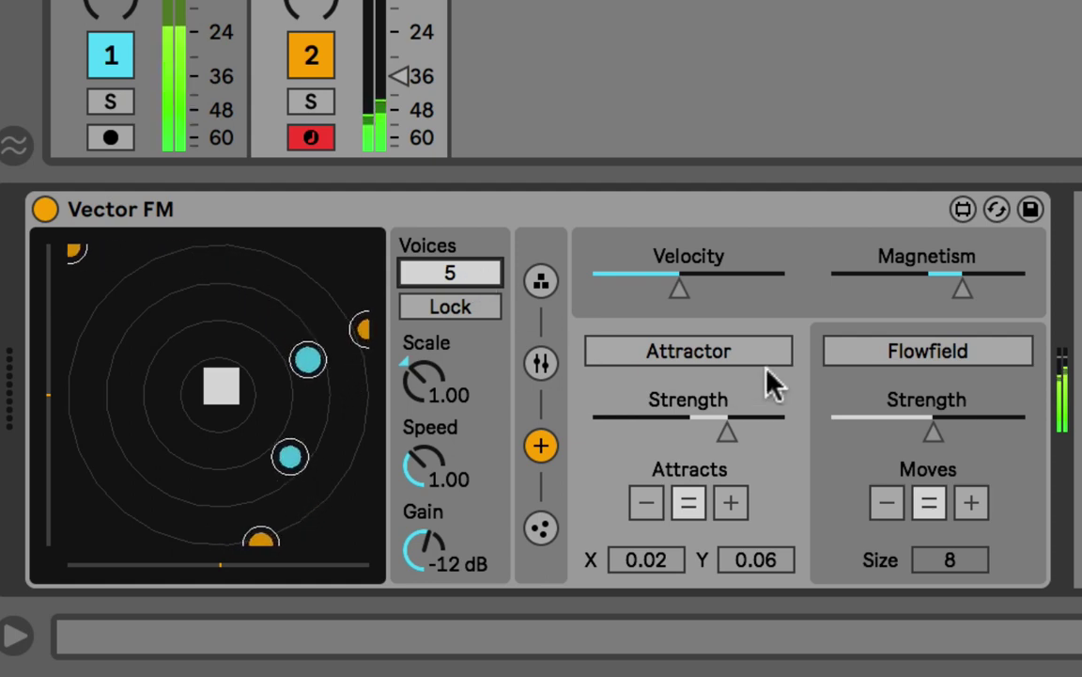
left_click(962, 285)
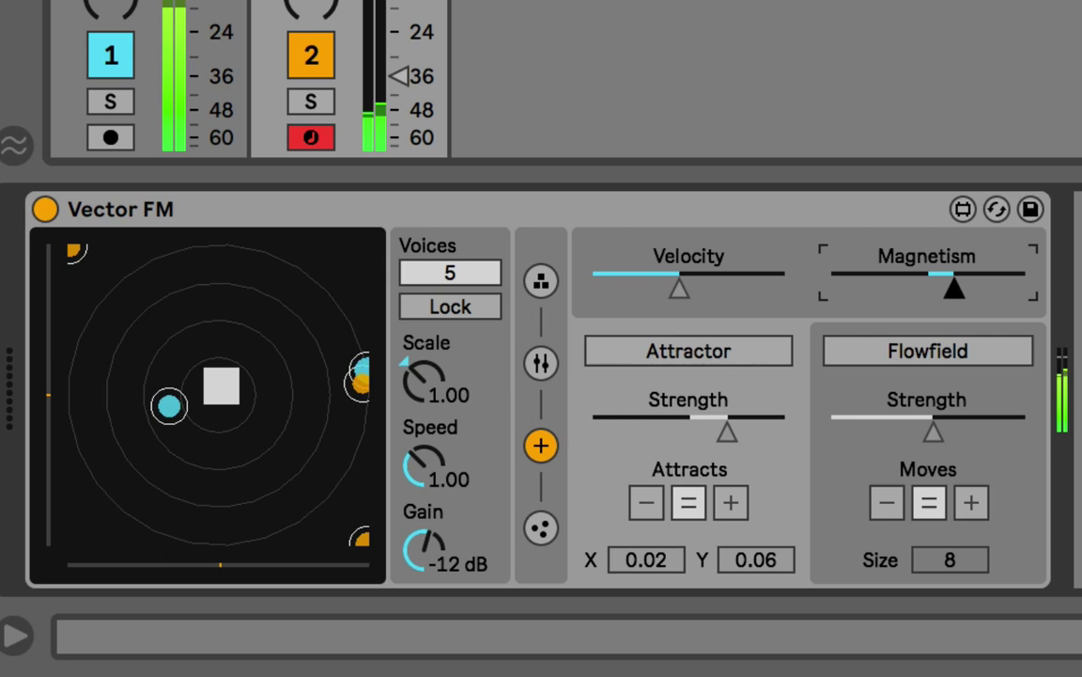
left_click_drag(954, 285, 865, 284)
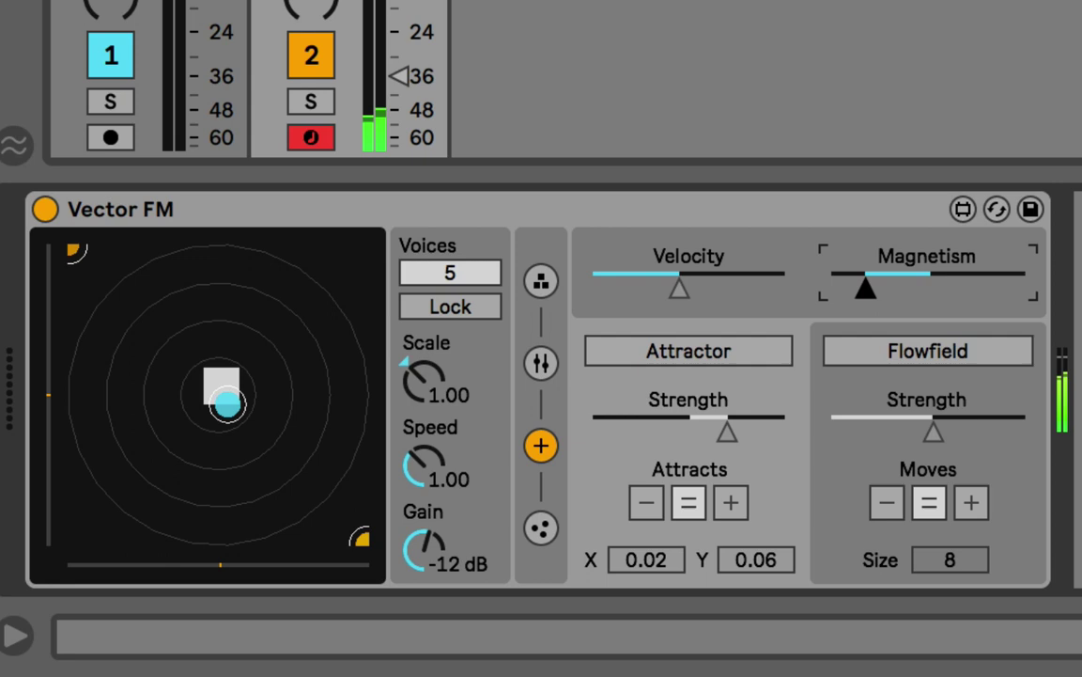
left_click_drag(903, 290, 991, 289)
left_click_drag(925, 266, 930, 296)
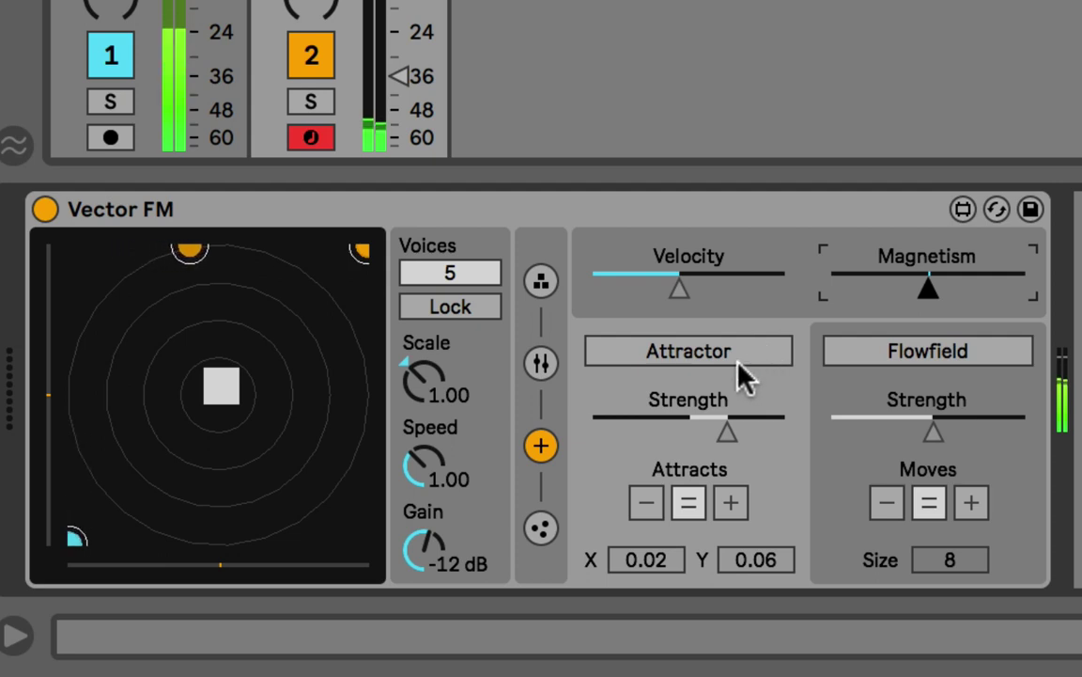
left_click(713, 350)
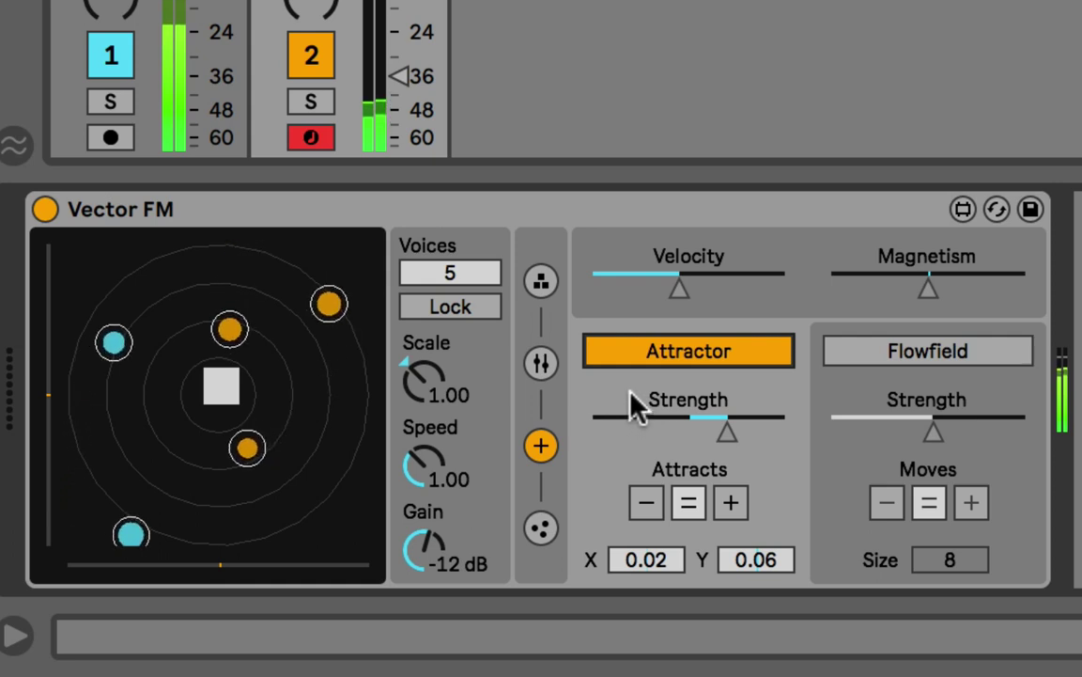
Reduce the voices from 5 to 1 and try raising then lowering Attractor strength
left_click(450, 270)
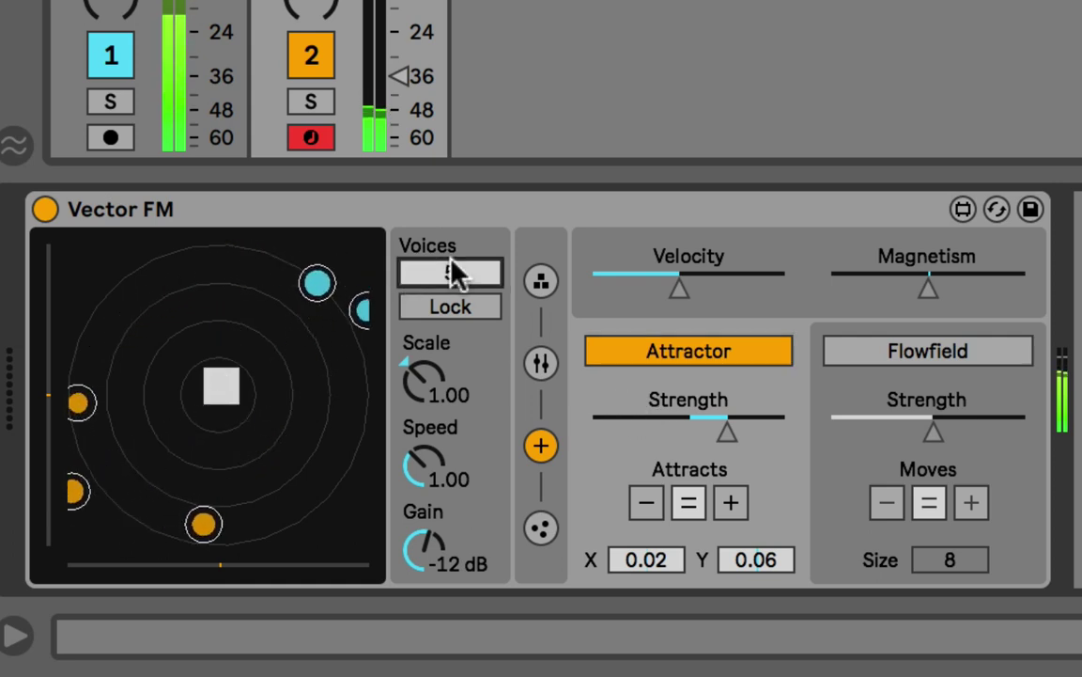
key("Down")
key("Down")
key("Down")
key("Down")
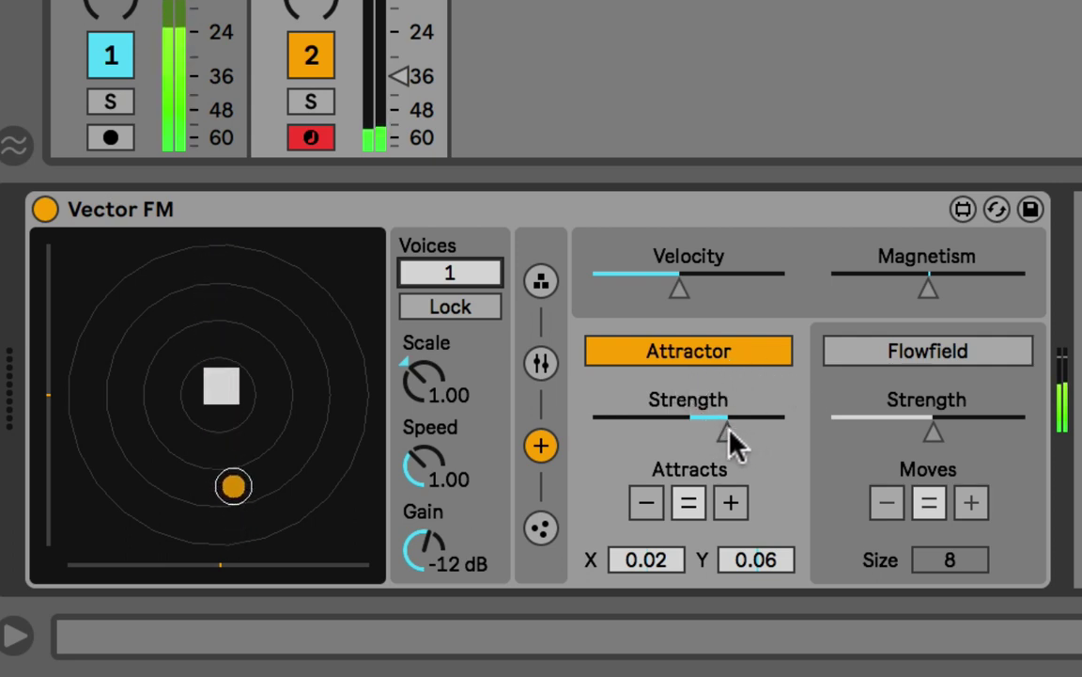
left_click_drag(733, 442, 746, 430)
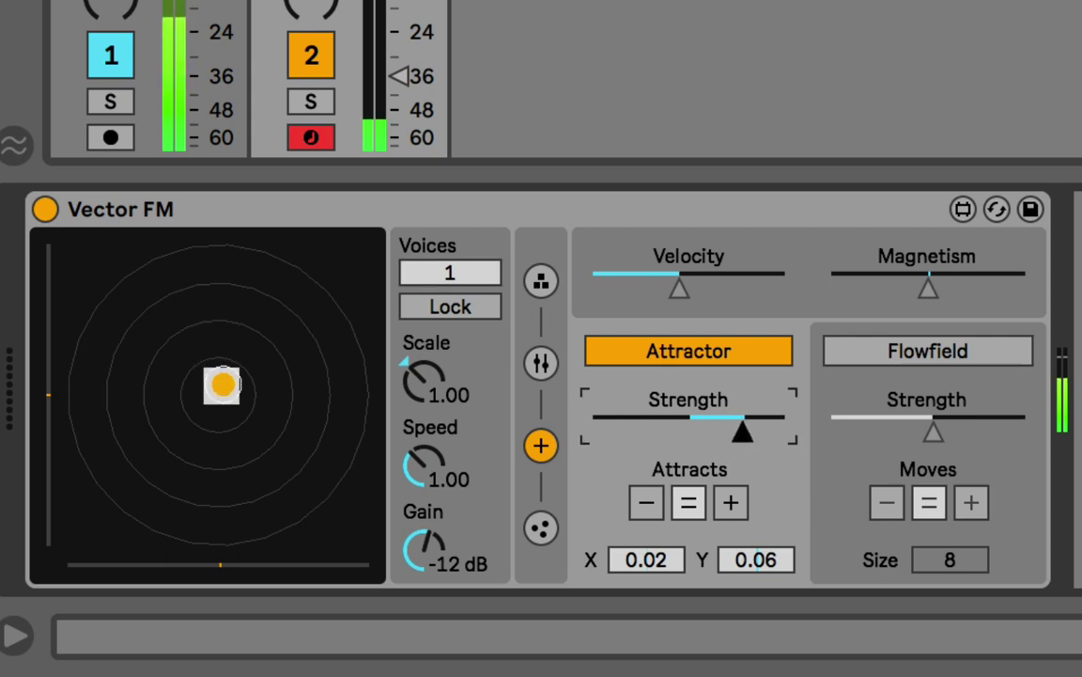
left_click_drag(761, 431, 712, 430)
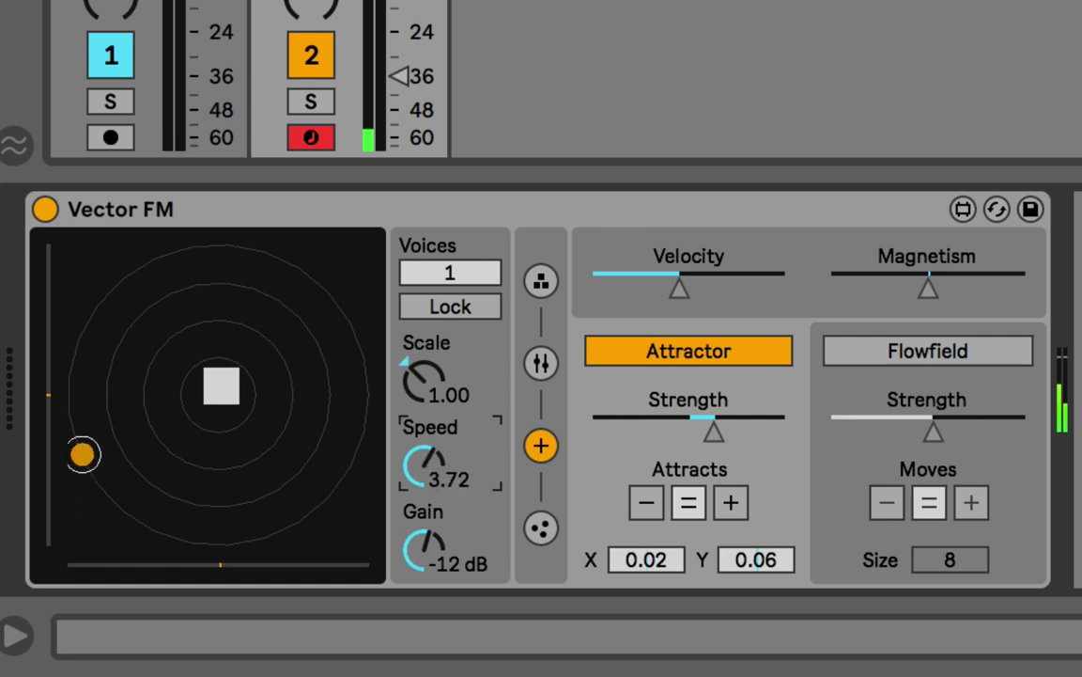
Raise Speed to 2.88 and settle Attractor strength just past halfway
left_click_drag(498, 438, 498, 432)
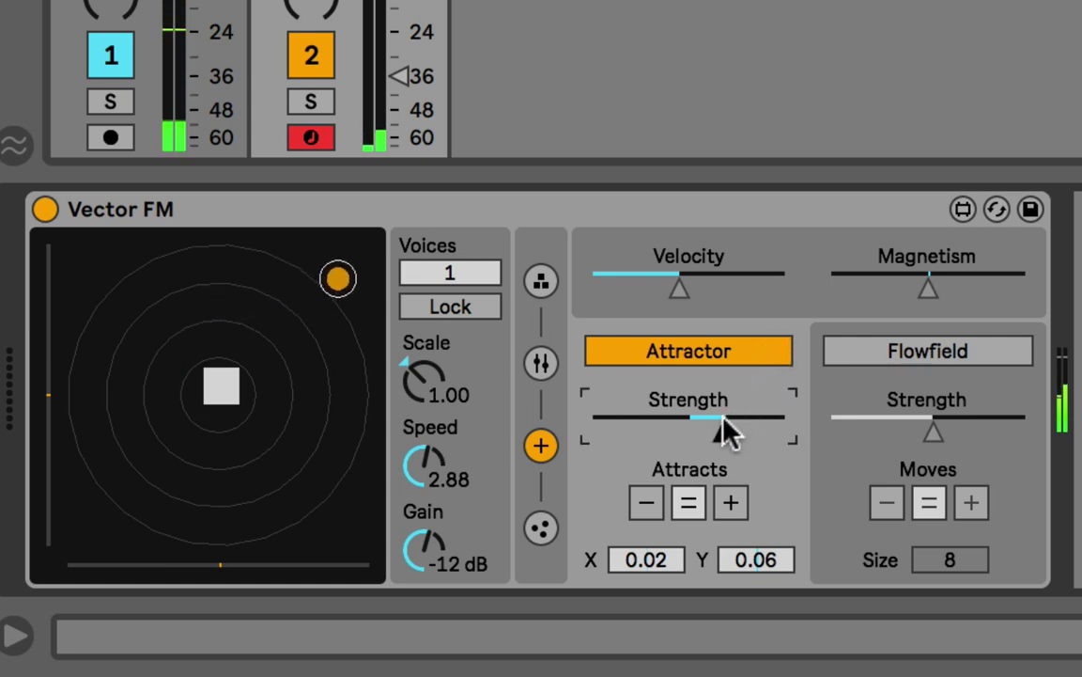
left_click_drag(724, 430, 656, 442)
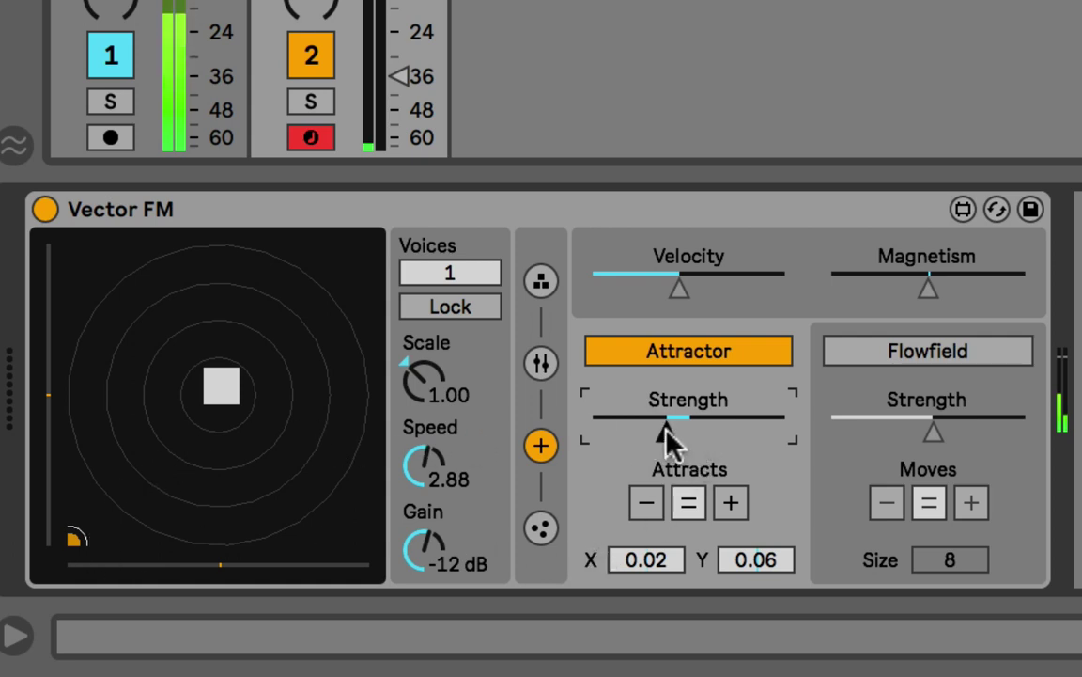
left_click_drag(664, 428, 653, 428)
left_click_drag(705, 431, 787, 434)
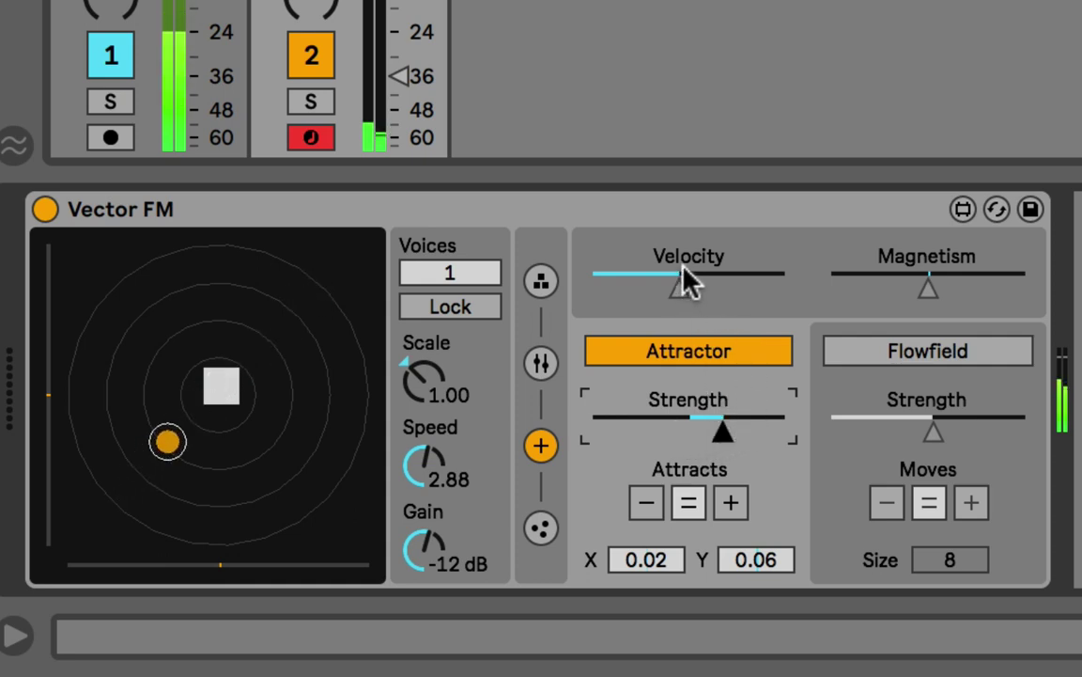
Reset Speed to 1.00, sweep Velocity to maximum then low, and raise Attractor strength
double_click(440, 461)
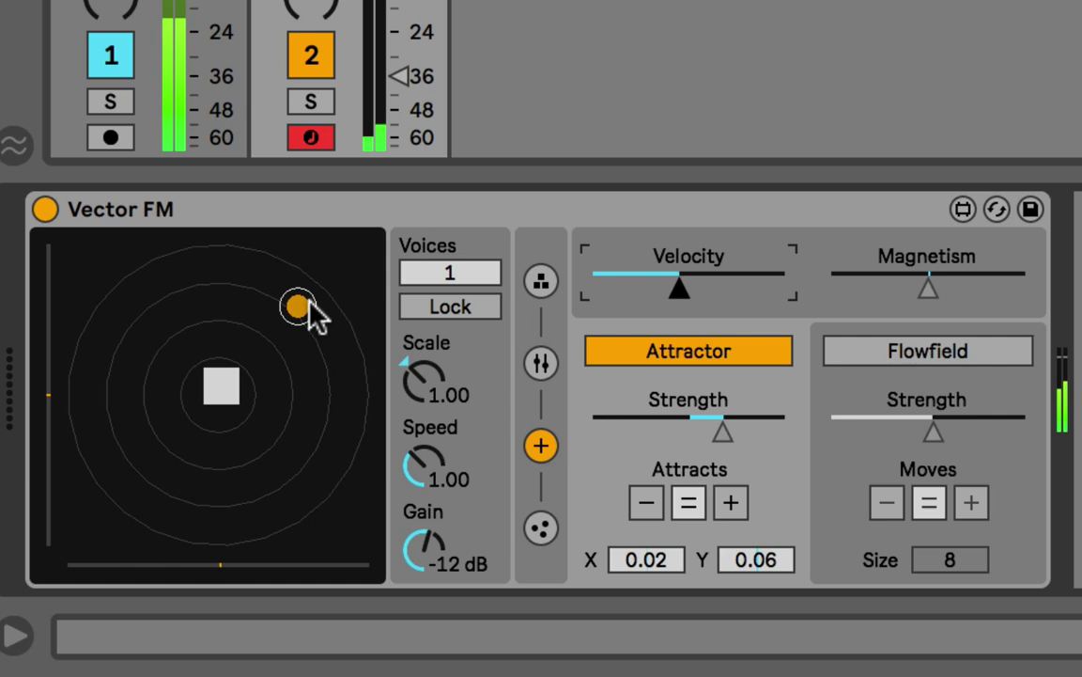
left_click(677, 288)
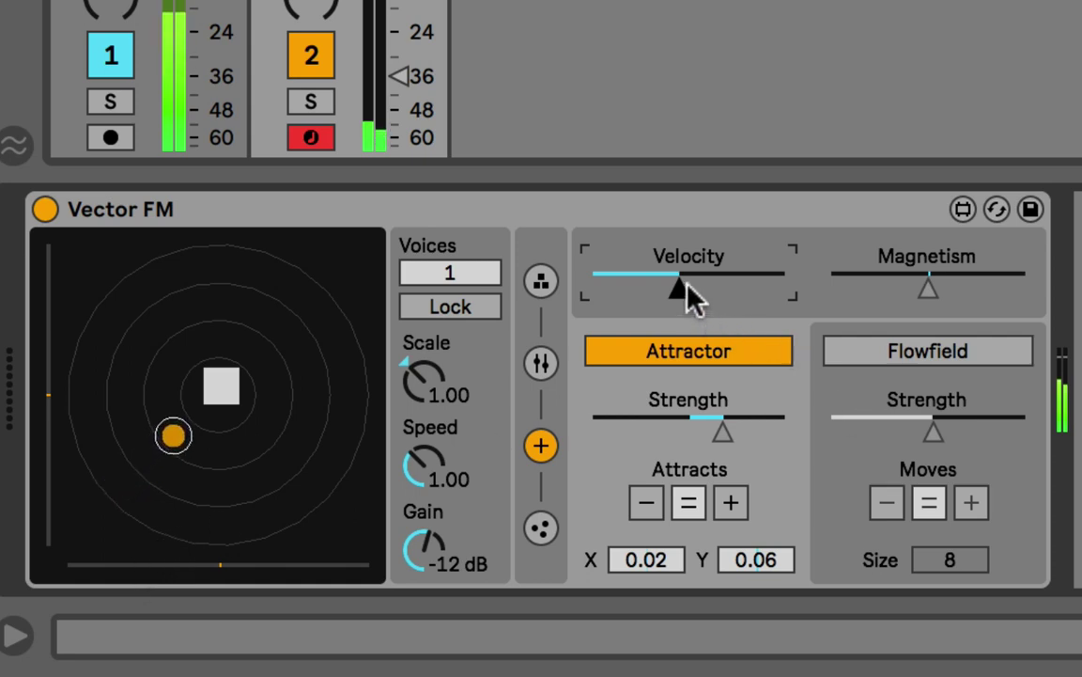
left_click_drag(689, 281, 785, 288)
mouse_move(730, 429)
left_mouse_down()
mouse_move(778, 429)
mouse_move(741, 437)
left_mouse_up()
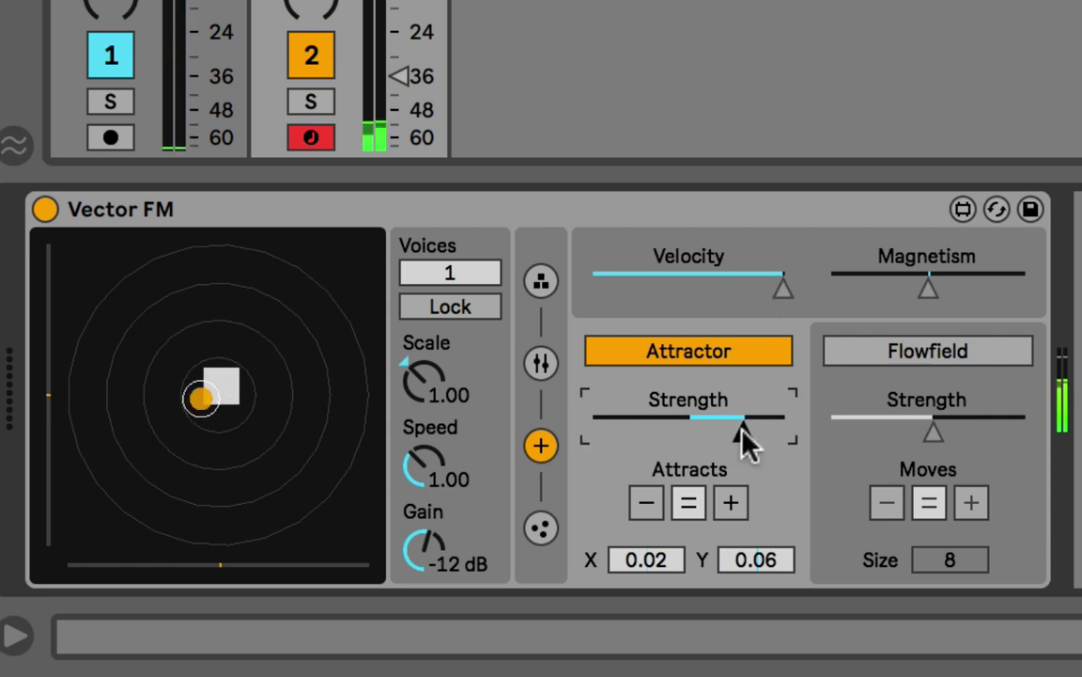
left_click_drag(763, 291, 631, 287)
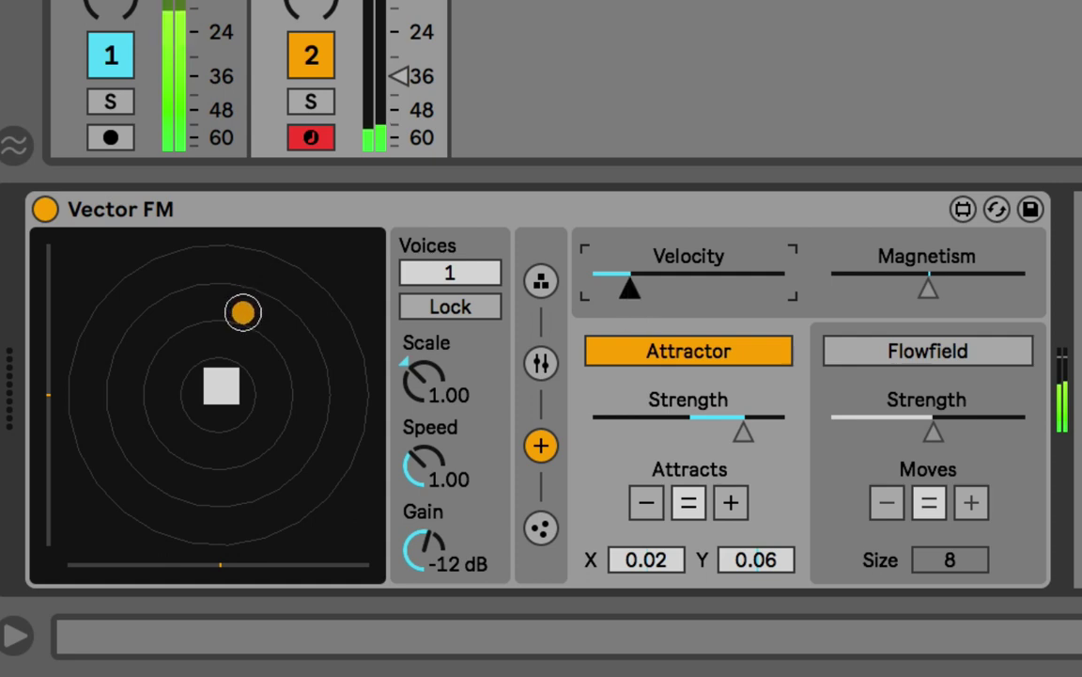
Nudge Speed up, then raise Velocity and Attractor strength in small increments
left_click(423, 486)
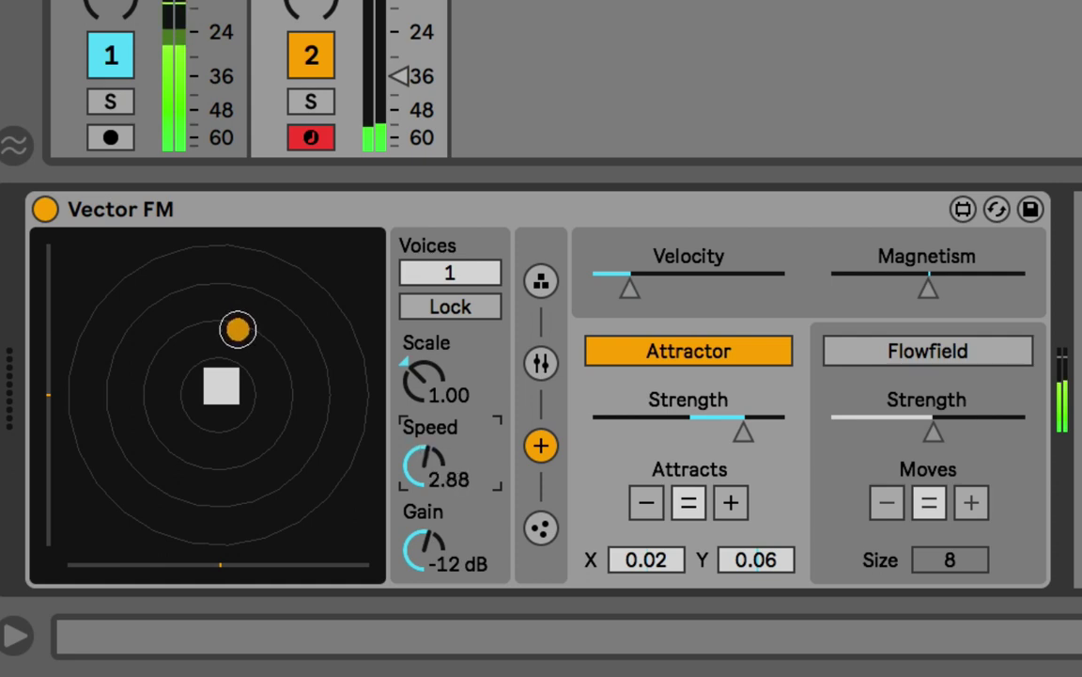
key("Up")
key("Up")
key("Up")
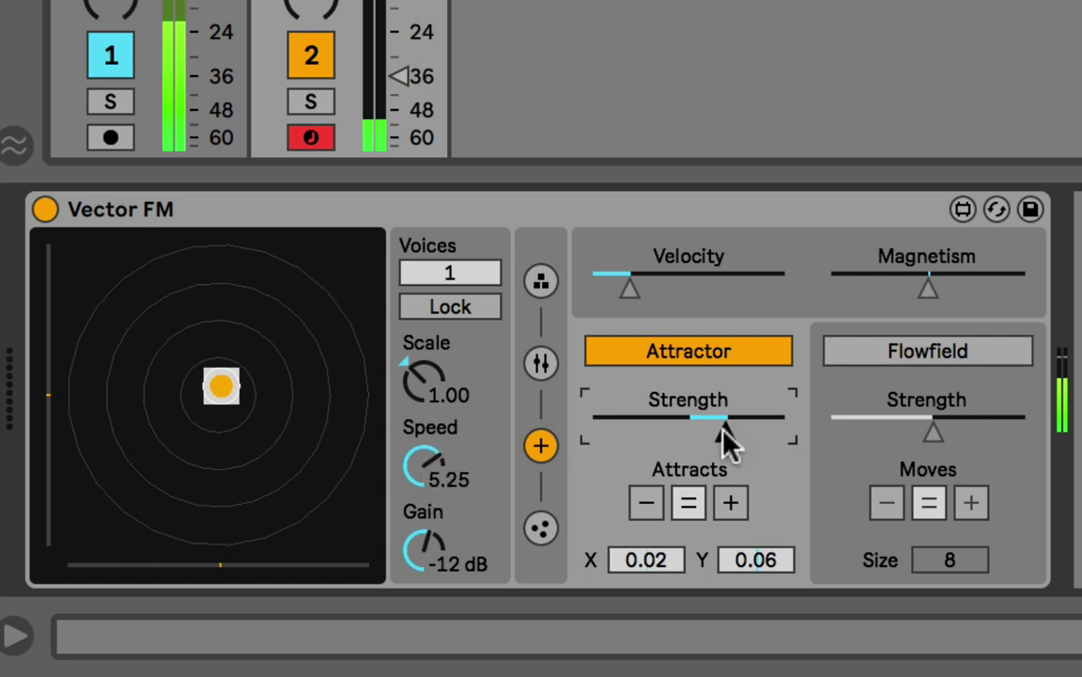
left_click(724, 429)
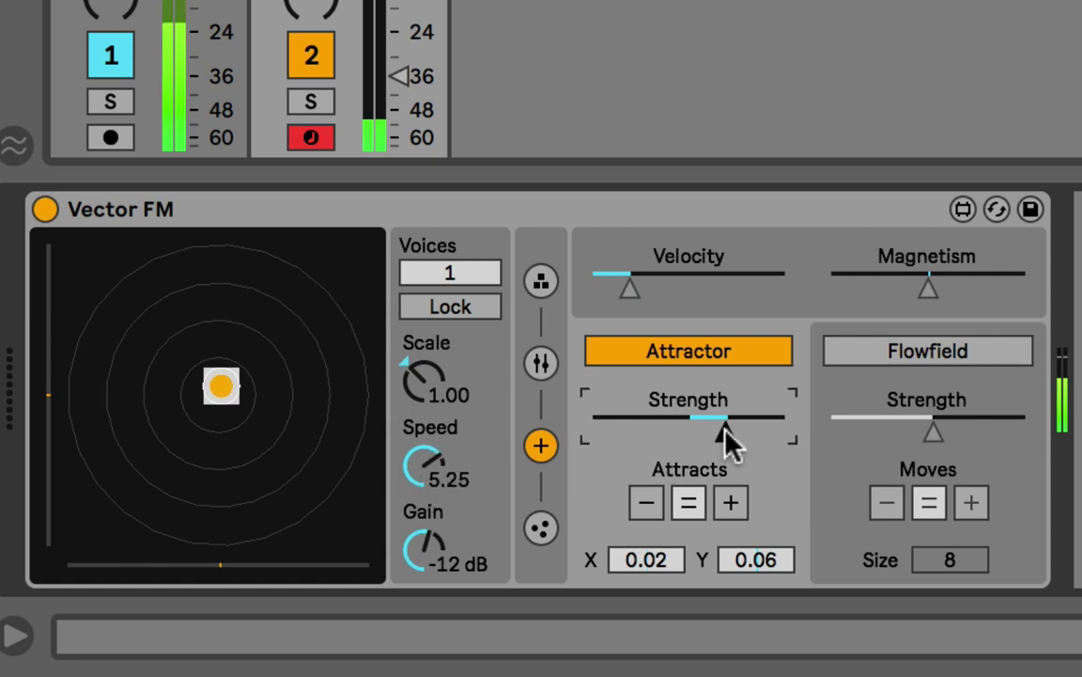
left_click(423, 483)
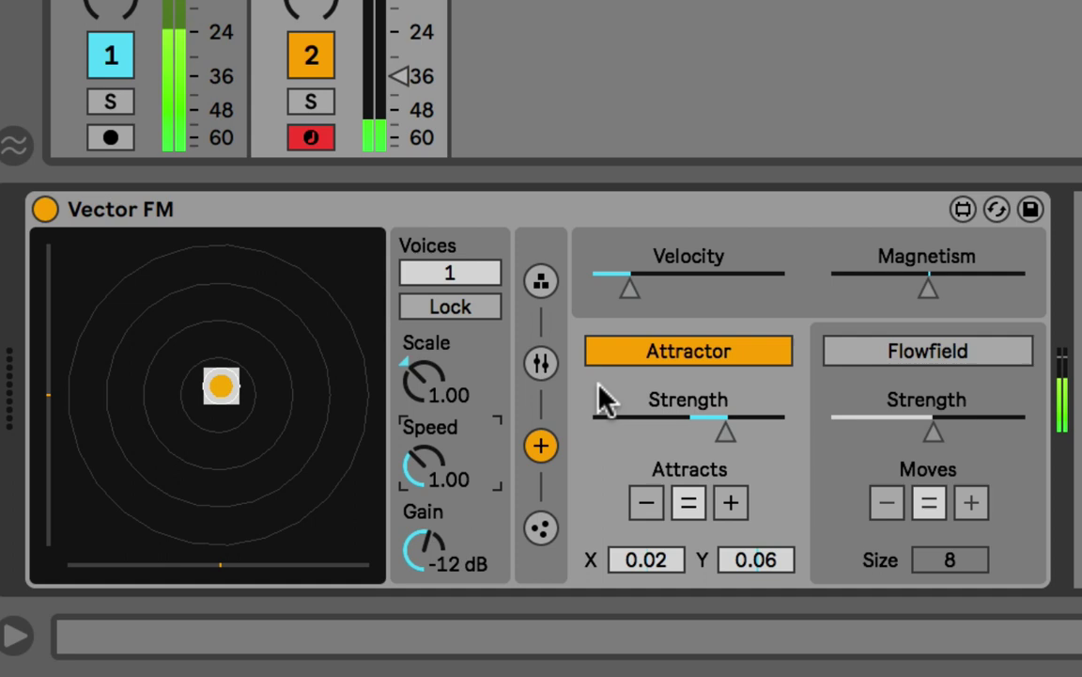
left_click(725, 435)
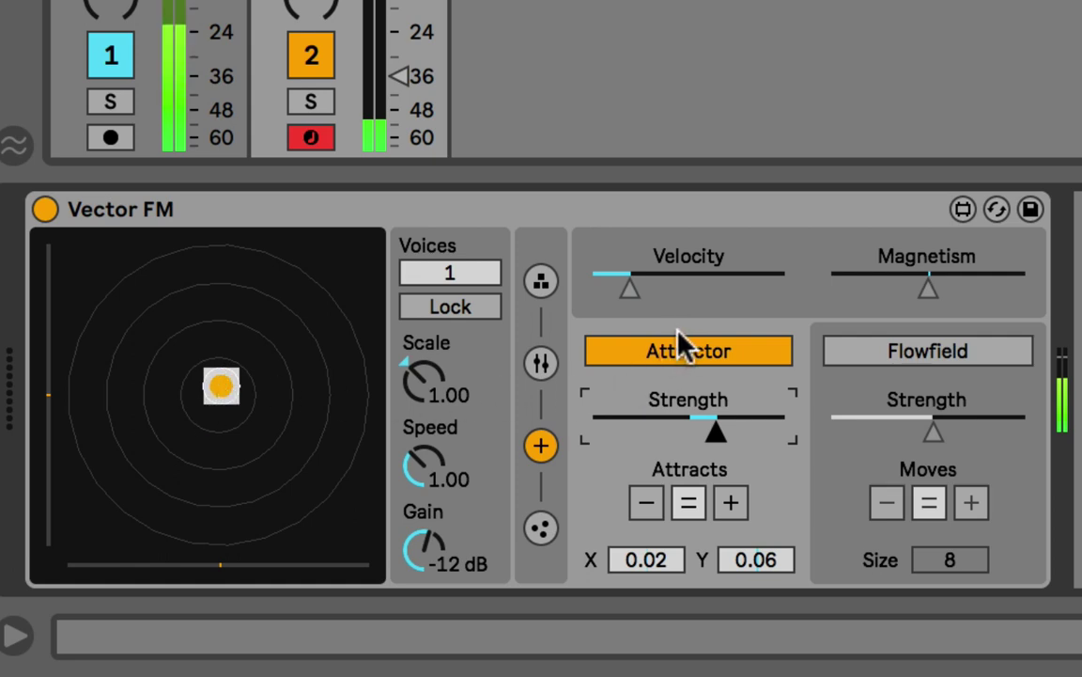
left_click(627, 284)
left_click_drag(628, 283, 647, 284)
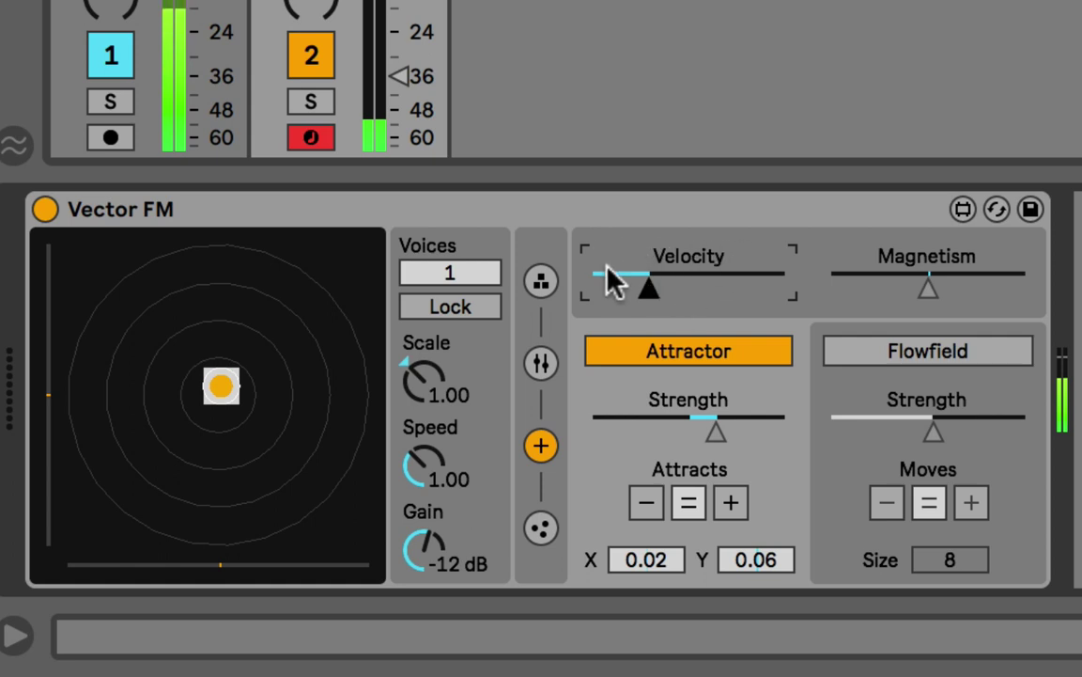
left_click_drag(735, 428, 724, 434)
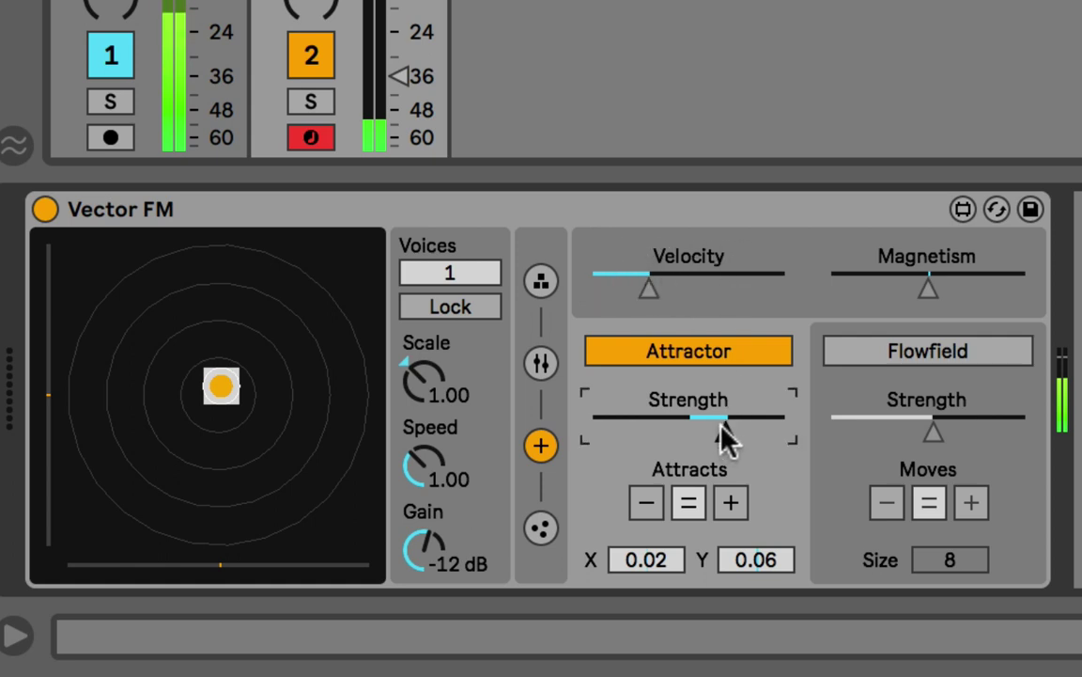
left_click_drag(674, 271, 690, 272)
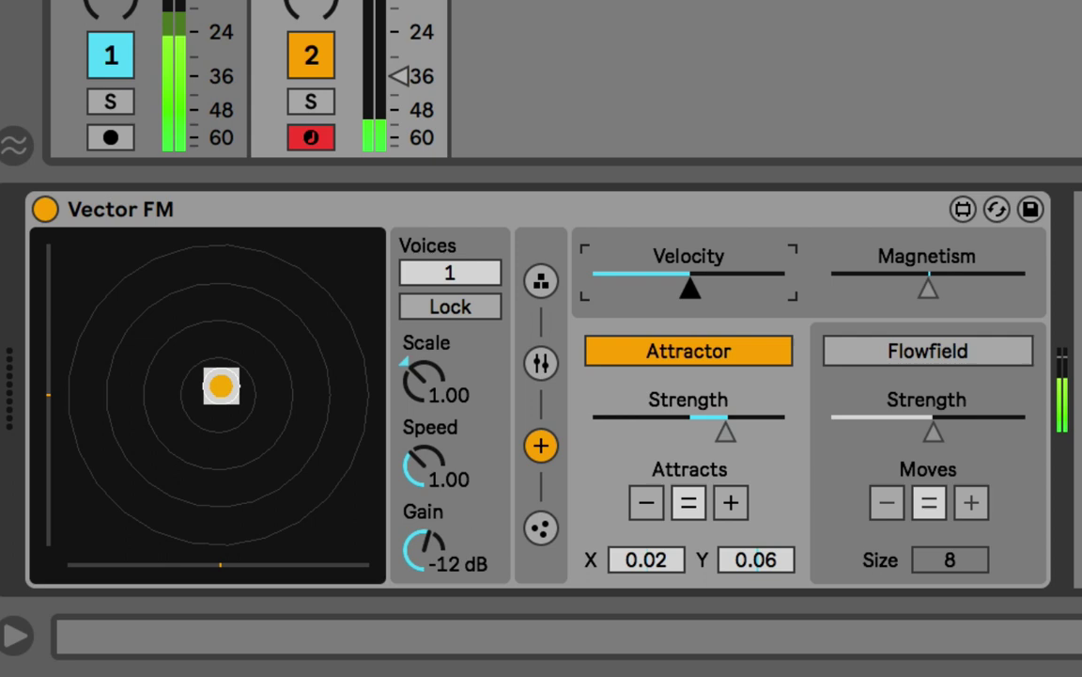
Bring Attractor strength to about two-thirds and raise Velocity further for the single voice
scroll(478, 283, "down", 1)
scroll(478, 284, "up", 1)
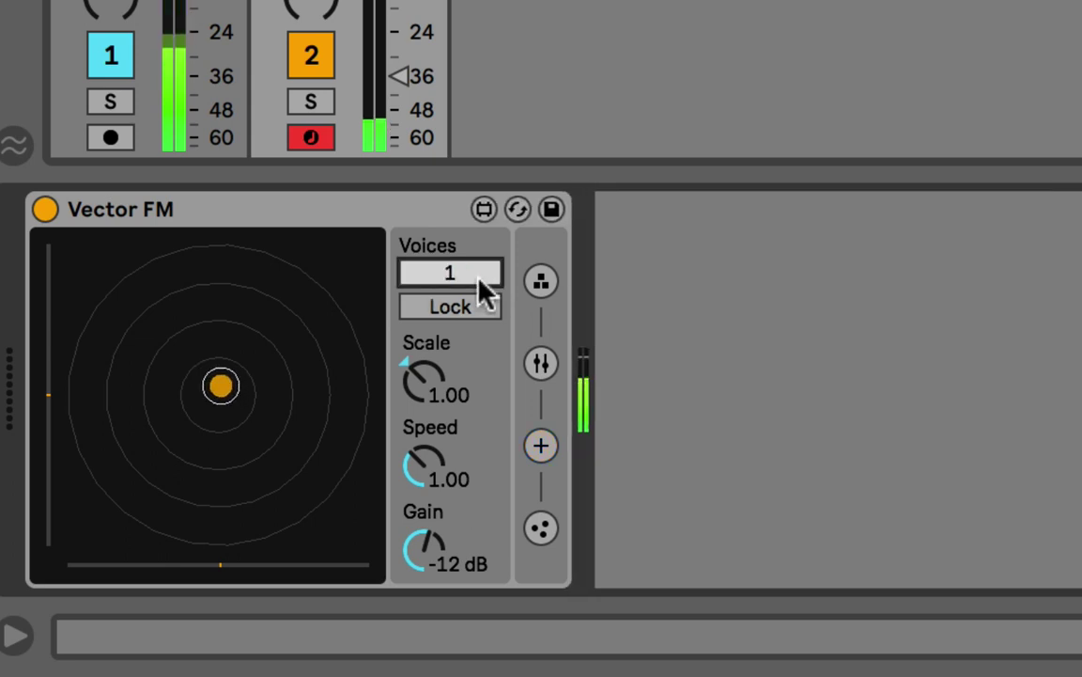
left_click(545, 448)
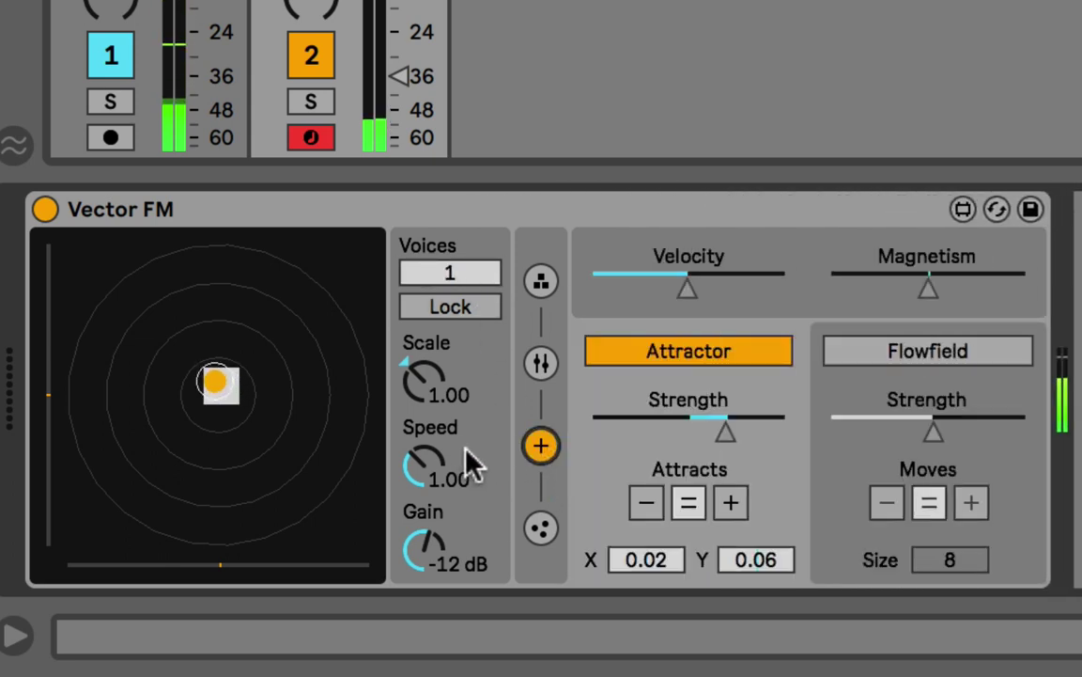
left_click_drag(678, 277, 680, 277)
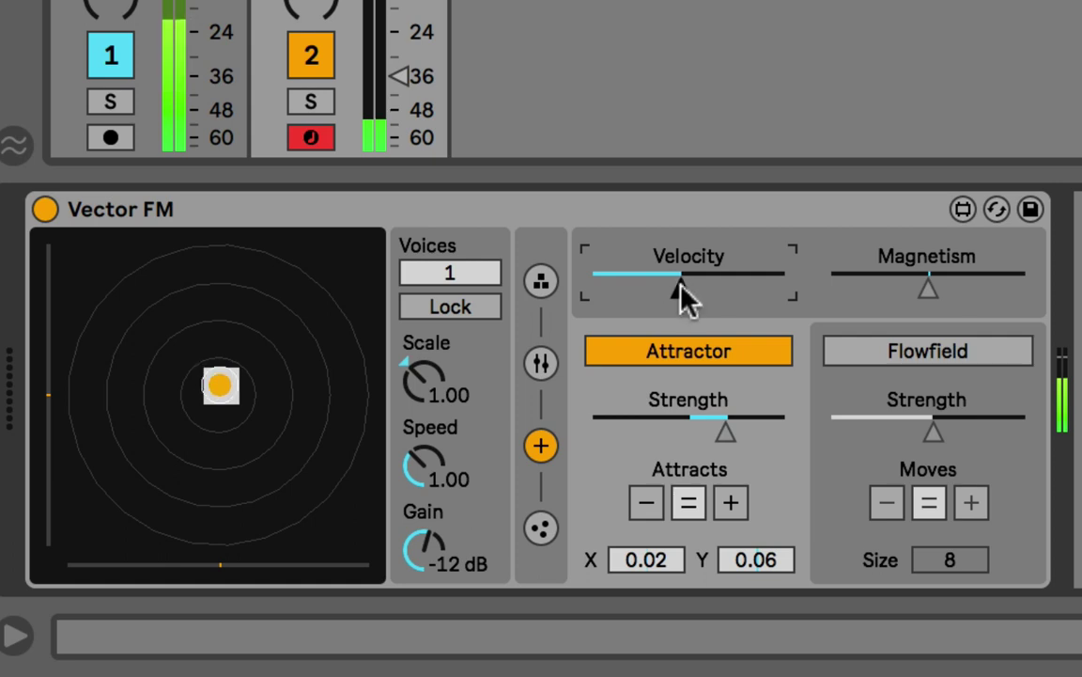
left_click_drag(736, 440, 701, 440)
left_click(714, 282)
left_click_drag(715, 282, 721, 286)
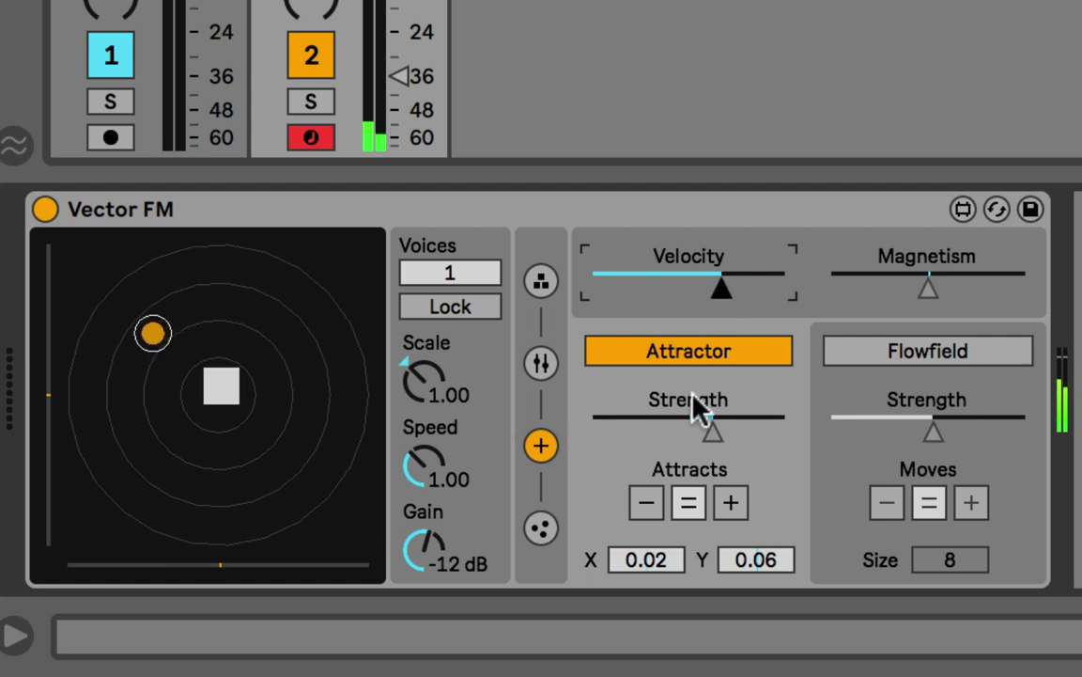
left_click_drag(697, 410, 738, 430)
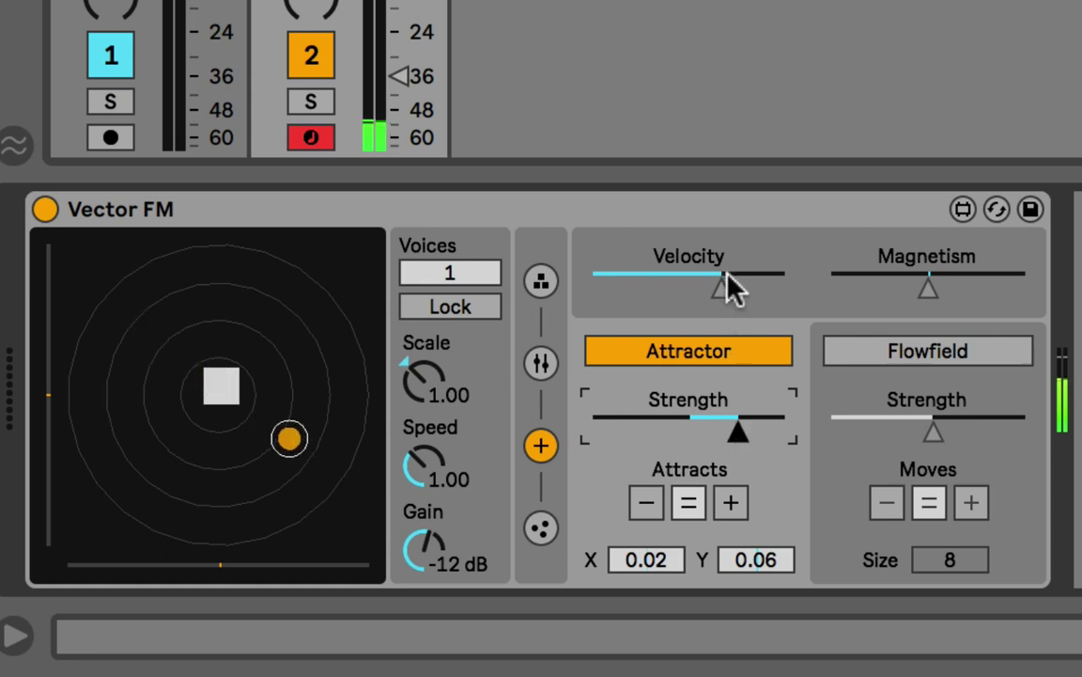
left_click_drag(725, 284, 741, 293)
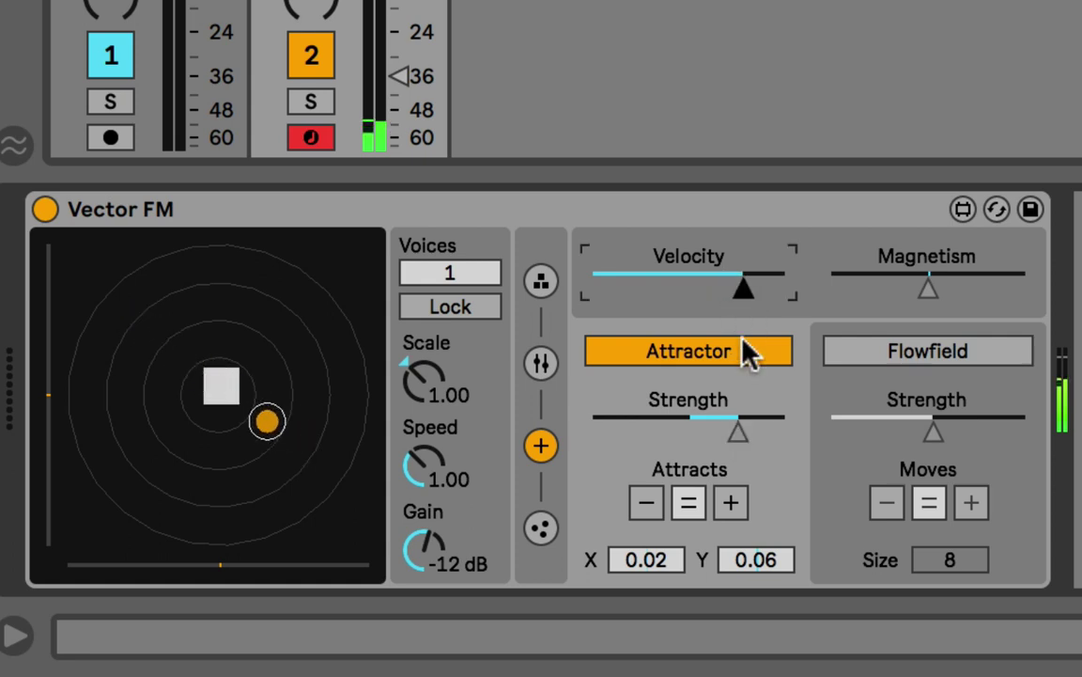
left_click(735, 434)
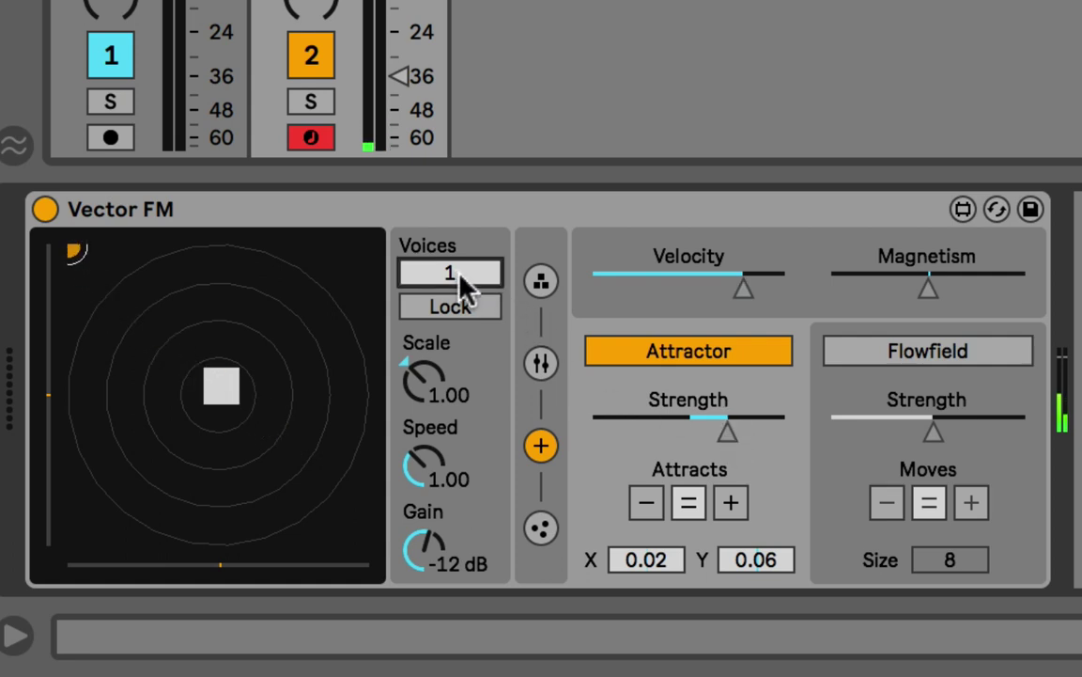
Raise Voices to 3 and show the charge, mass and emitter settings
left_click_drag(460, 282, 461, 274)
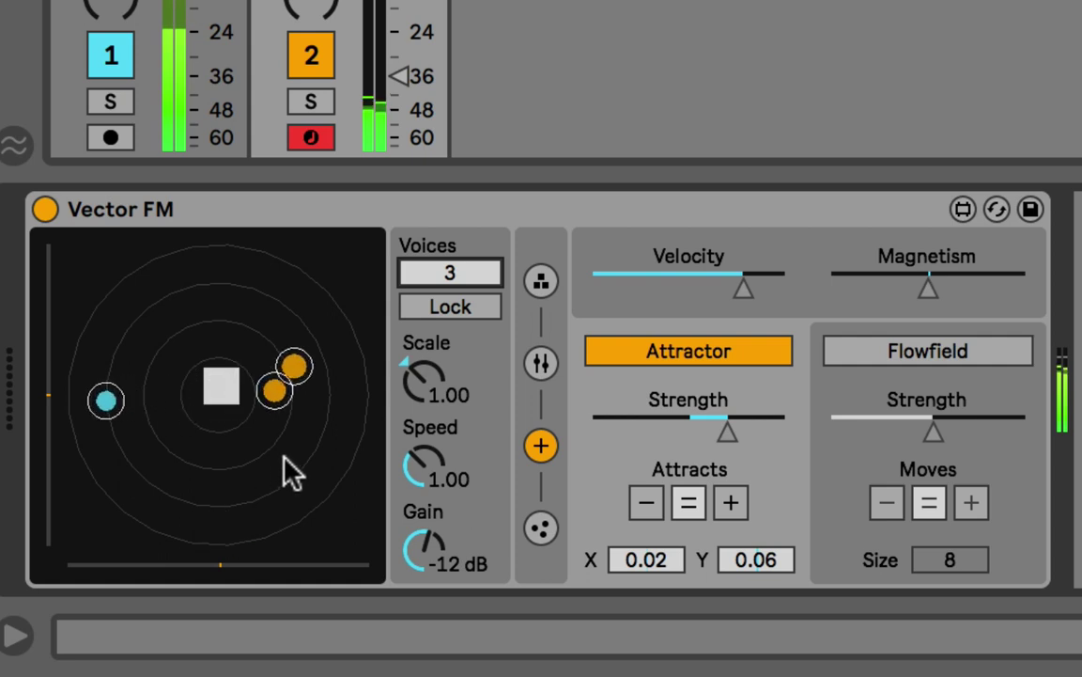
left_click(549, 525)
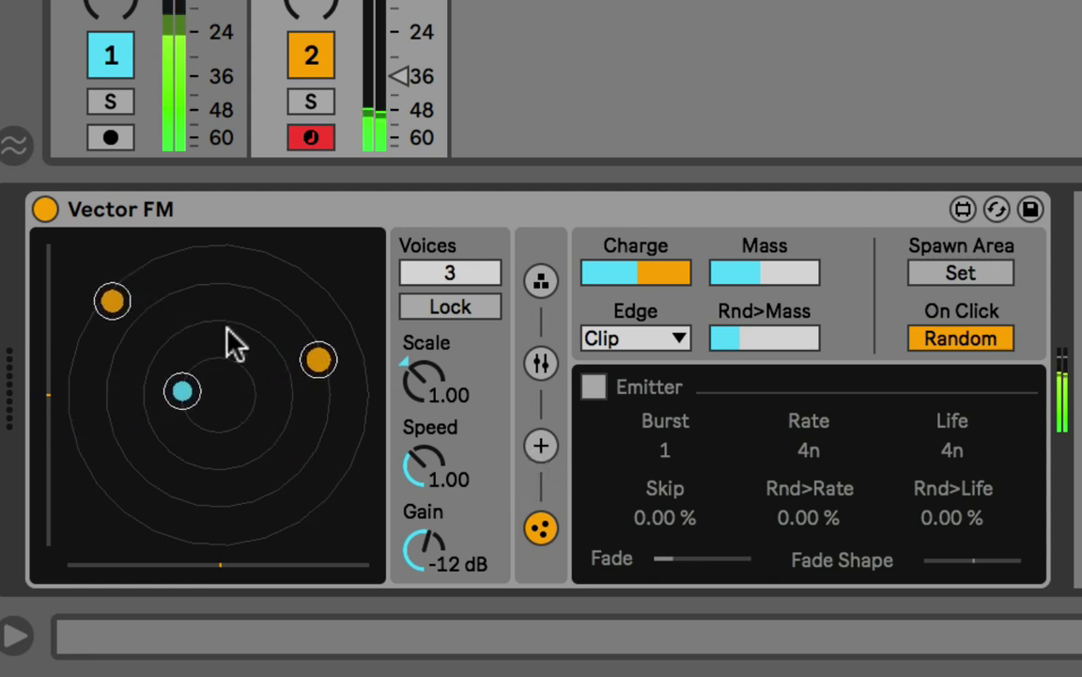
Return to the attractor settings and try Attracts −, =, then +
left_click(541, 443)
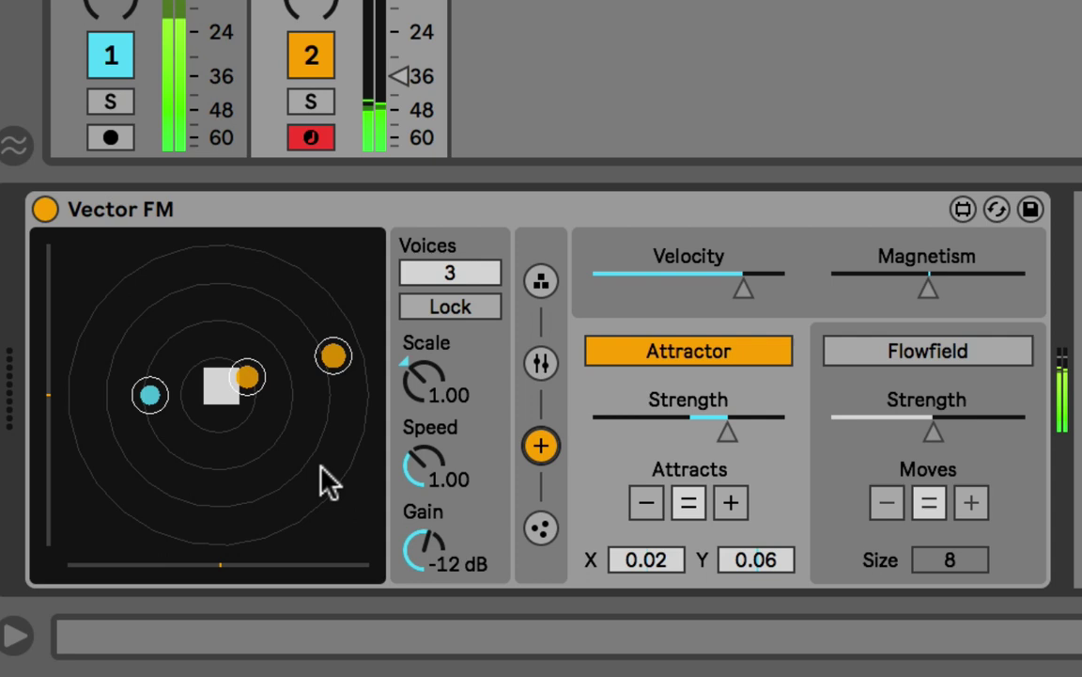
left_click(649, 512)
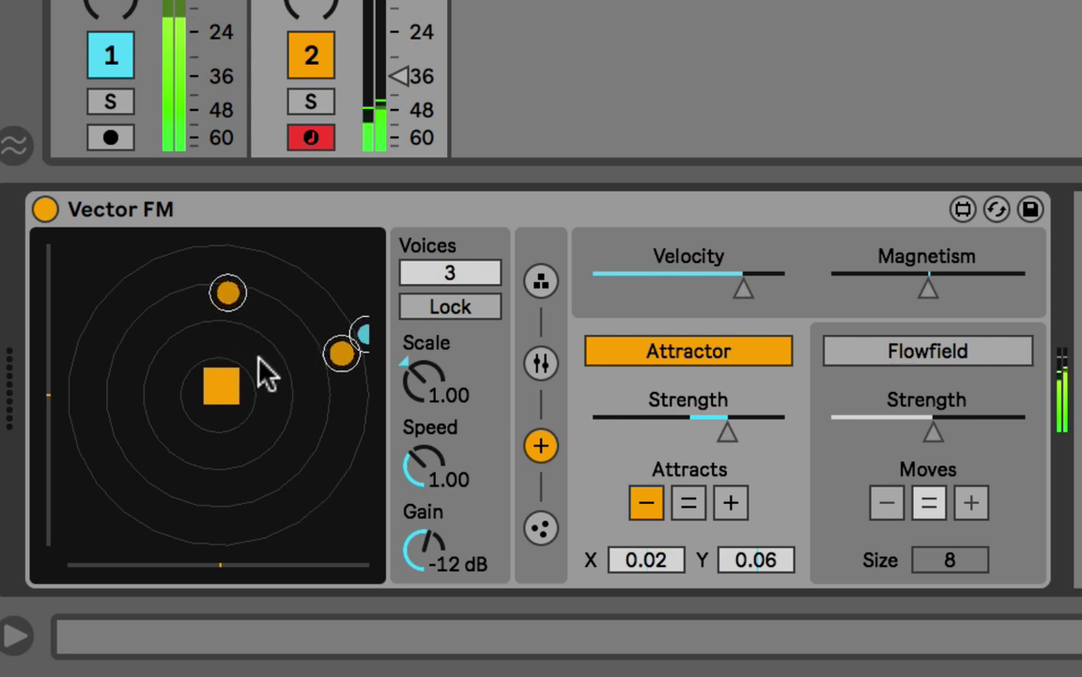
left_click(694, 512)
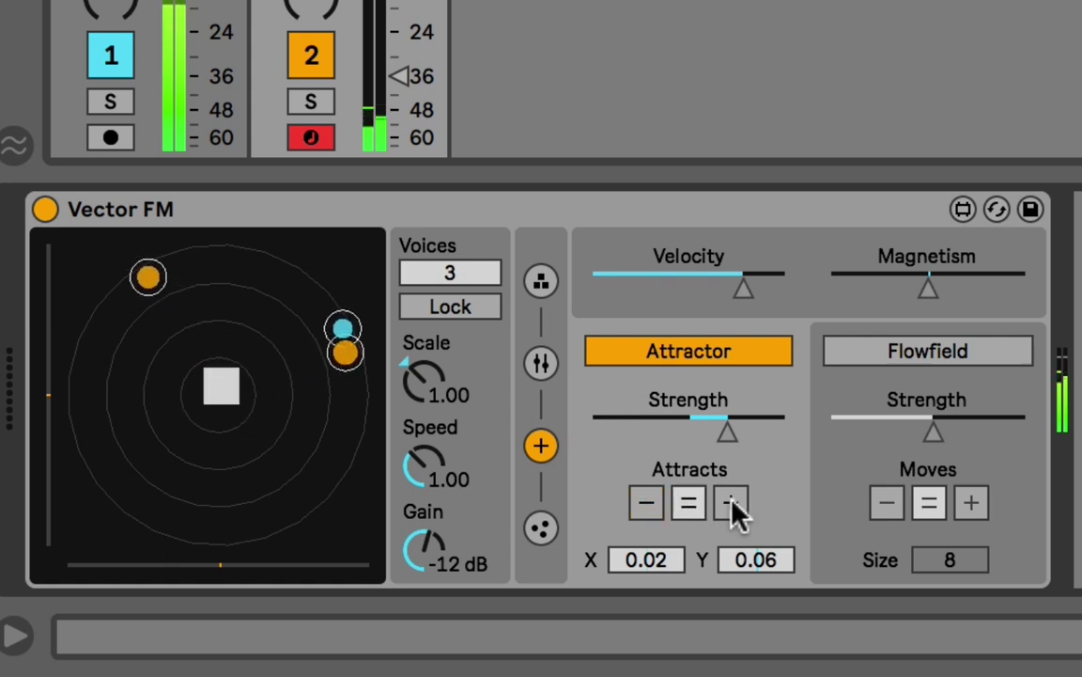
left_click(732, 512)
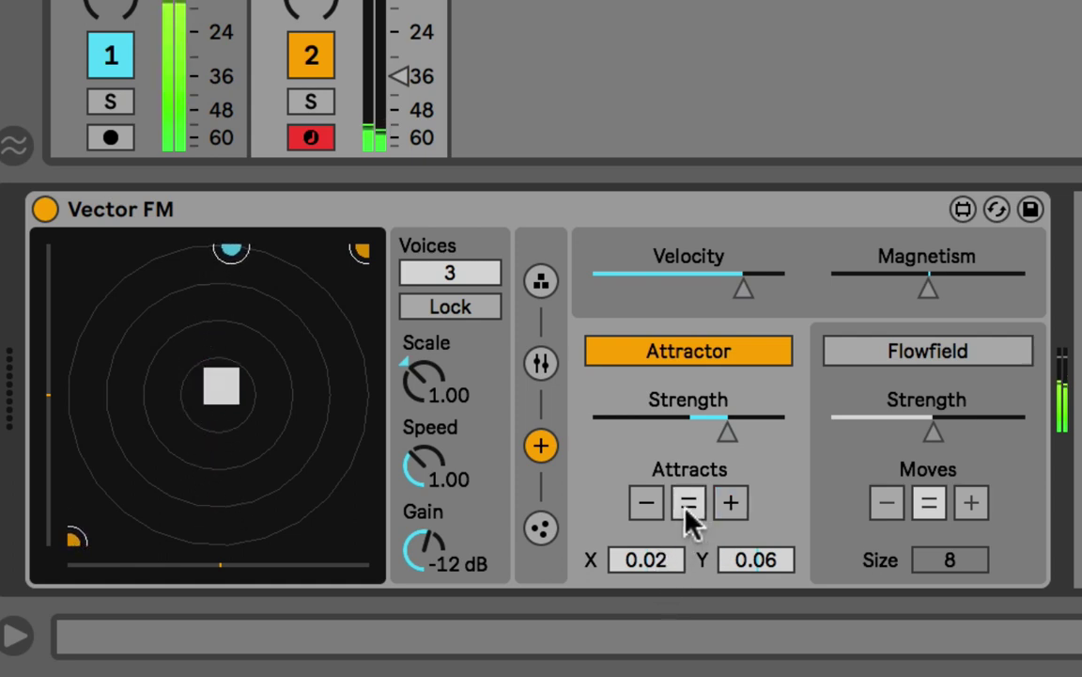
Move the attractor around the pad using the X/Y boxes and a pad drag
left_click(762, 562)
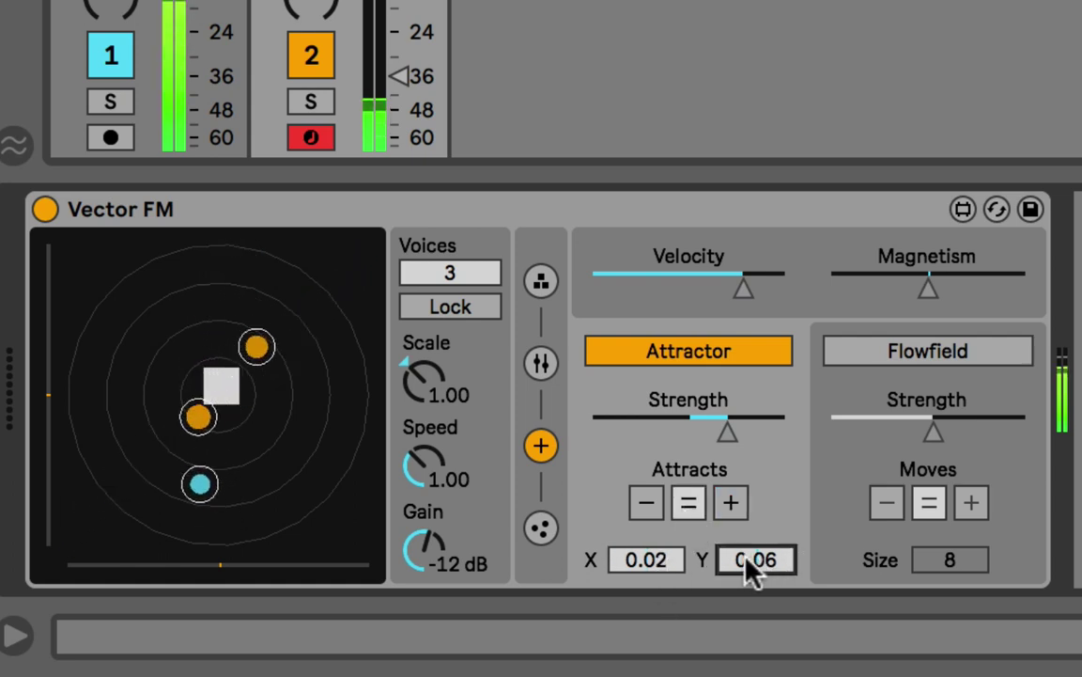
left_click(639, 562)
mouse_move(639, 562)
left_mouse_down()
mouse_move(639, 527)
mouse_move(639, 555)
left_mouse_up()
left_click_drag(284, 329, 220, 390)
mouse_move(640, 572)
left_mouse_down()
mouse_move(643, 555)
mouse_move(646, 592)
mouse_move(642, 569)
left_mouse_up()
Check the X position options, then reset the attractor to X 0.00, Y 0.00
right_click(641, 570)
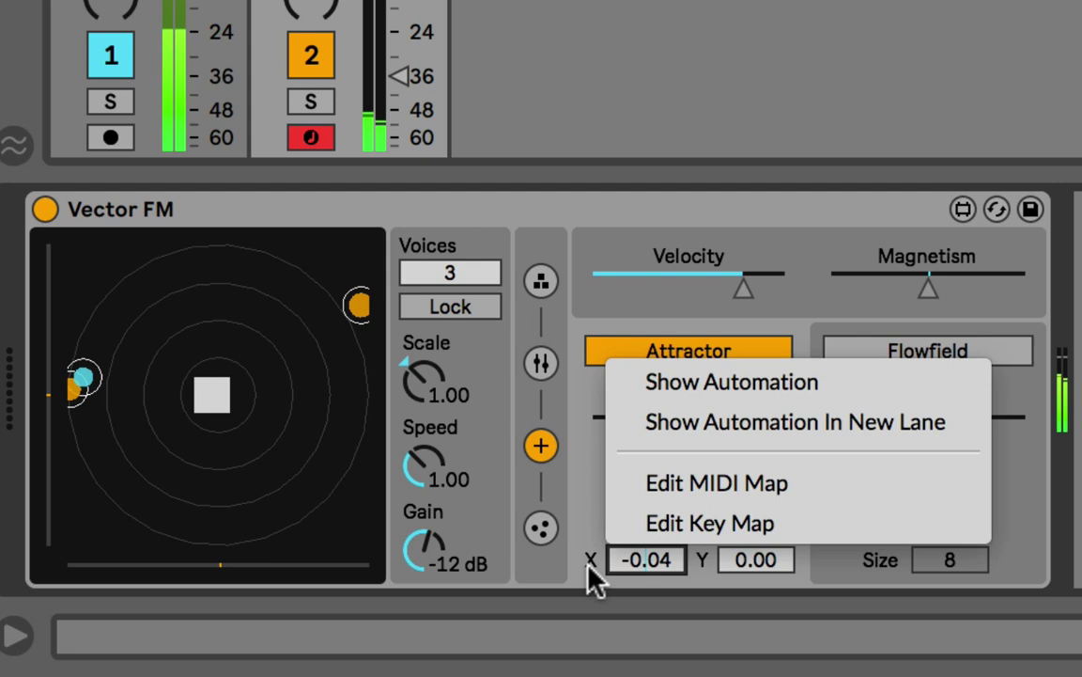
left_click(695, 588)
left_click(632, 564)
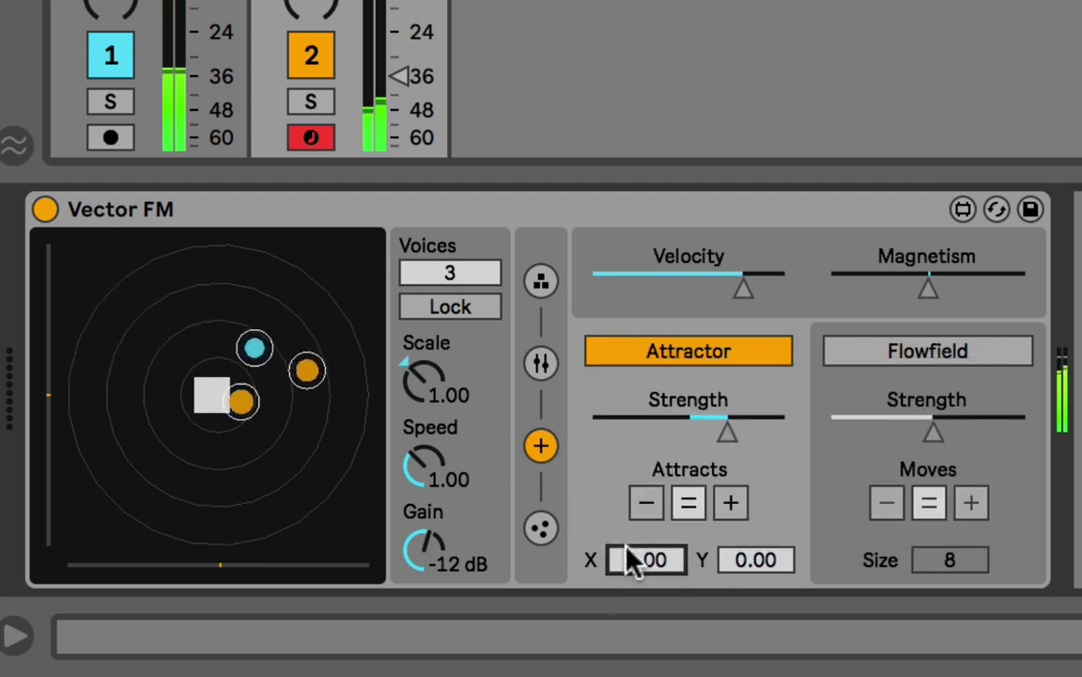
left_click(753, 561)
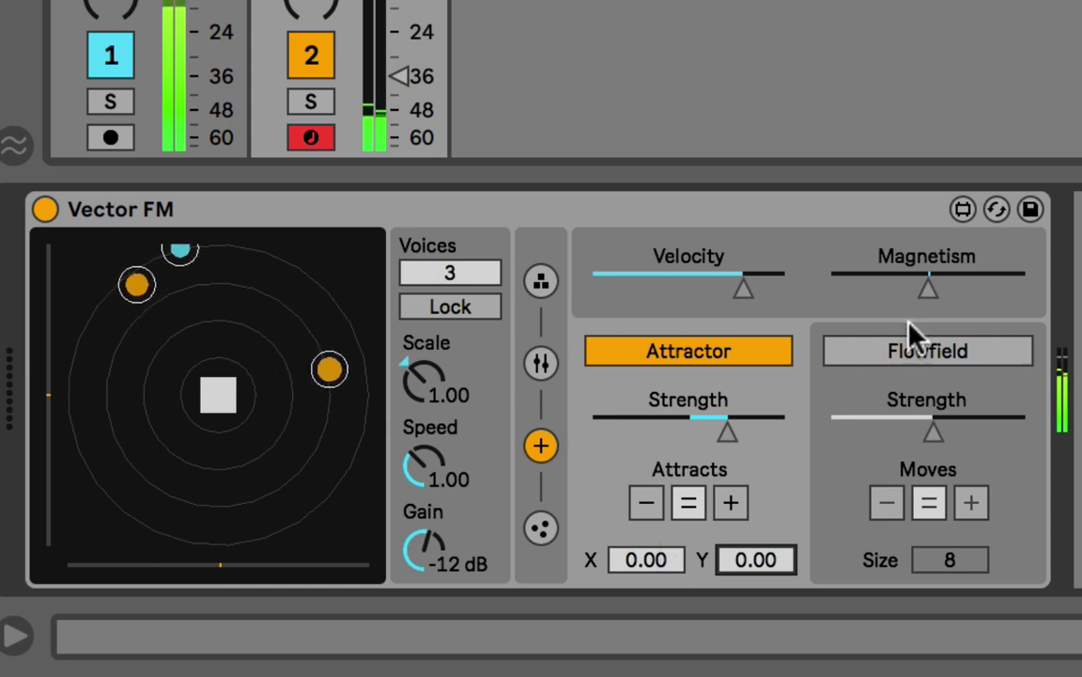
Enable the flowfield with negative movement, slow voice Velocity, and re-enable the attractor with Attracts +
left_click(897, 351)
left_click(778, 354)
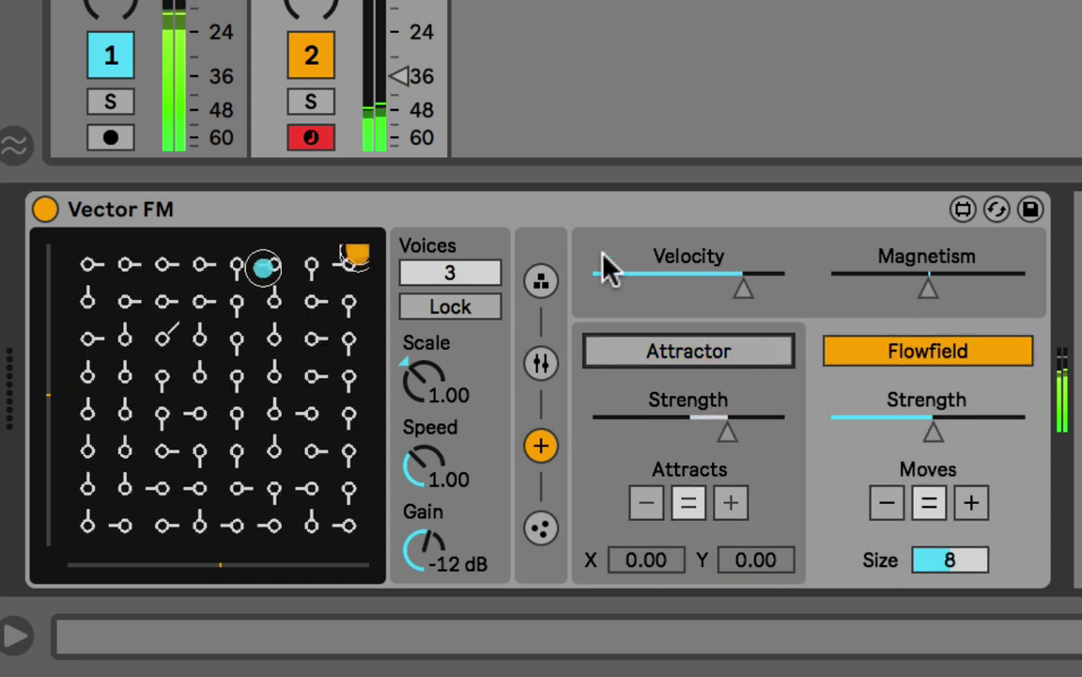
left_click_drag(603, 271, 677, 274)
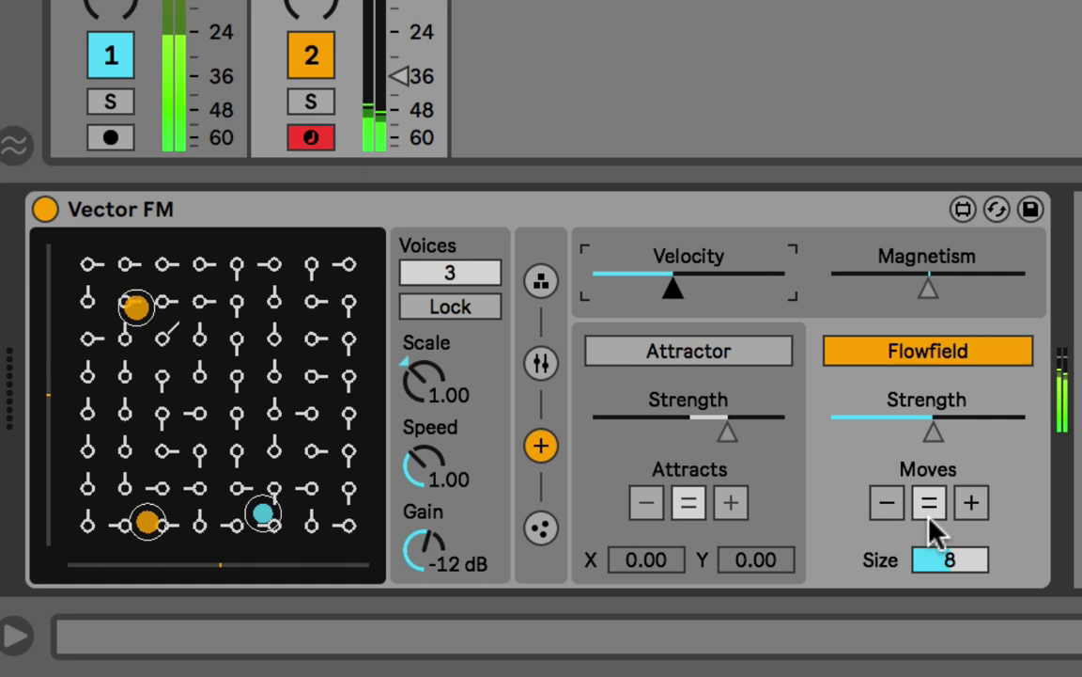
left_click(969, 502)
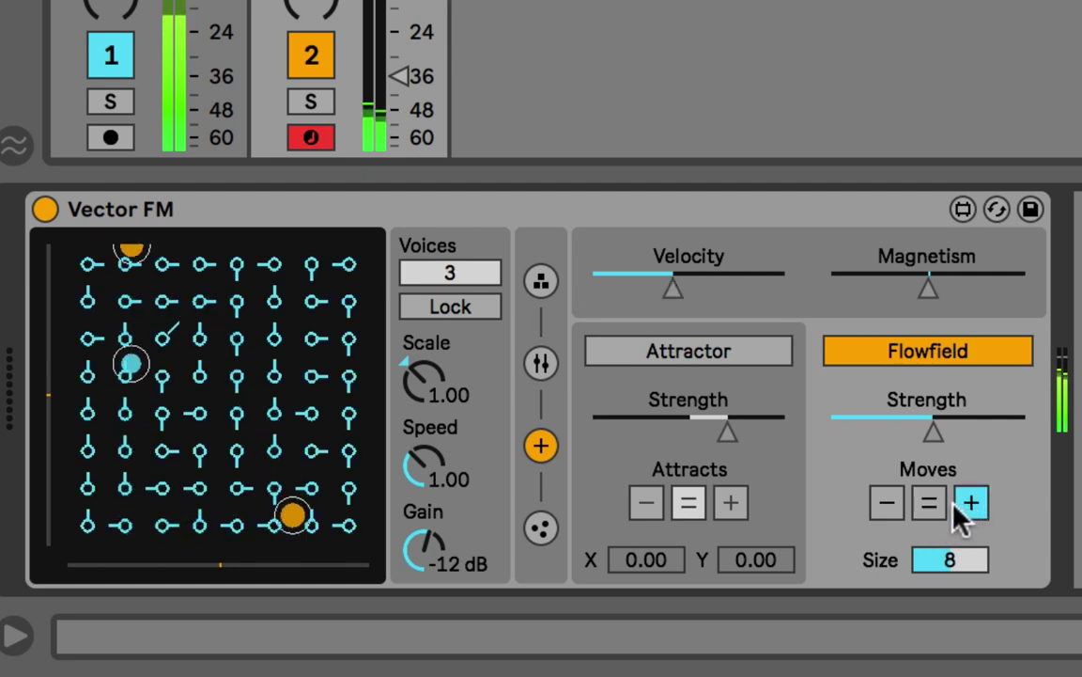
left_click(886, 503)
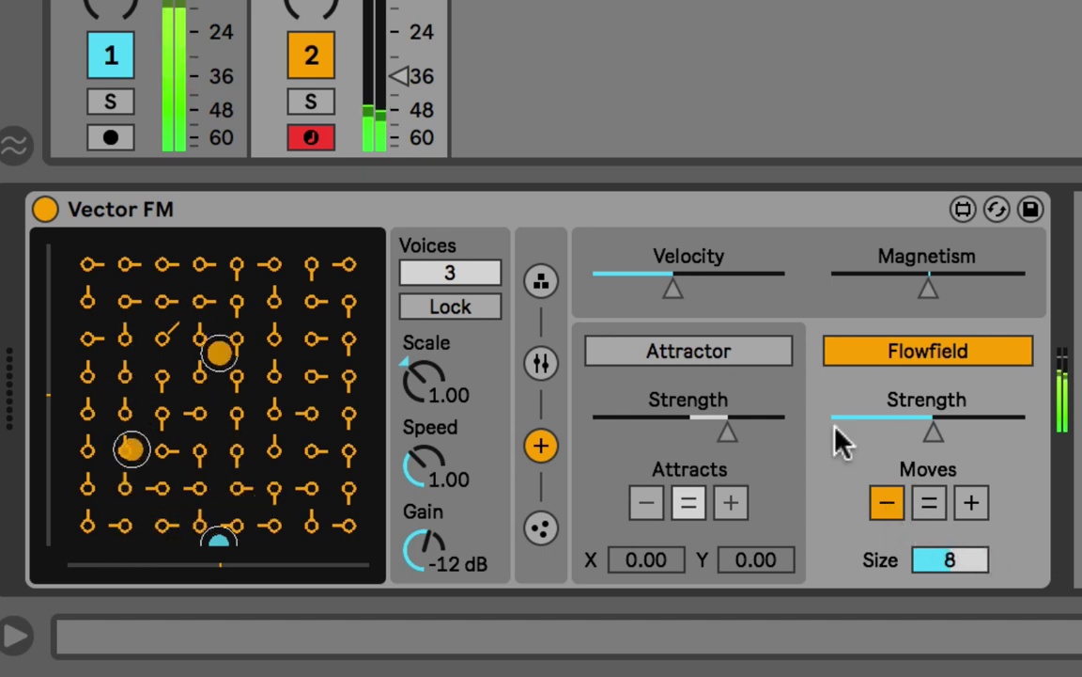
left_click(736, 371)
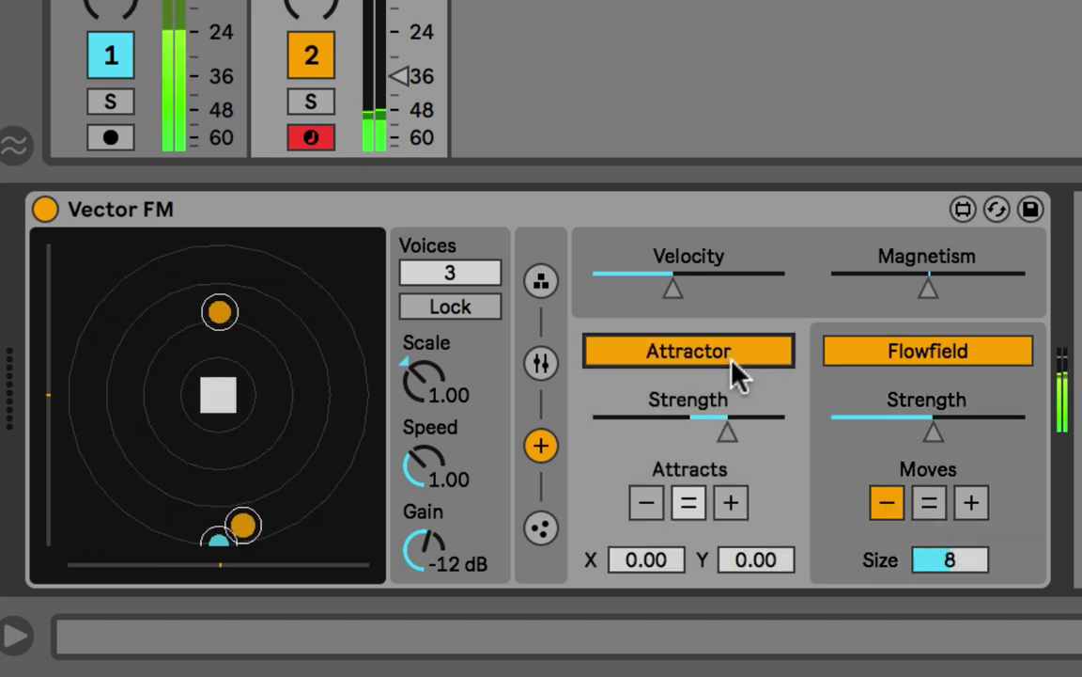
left_click(729, 506)
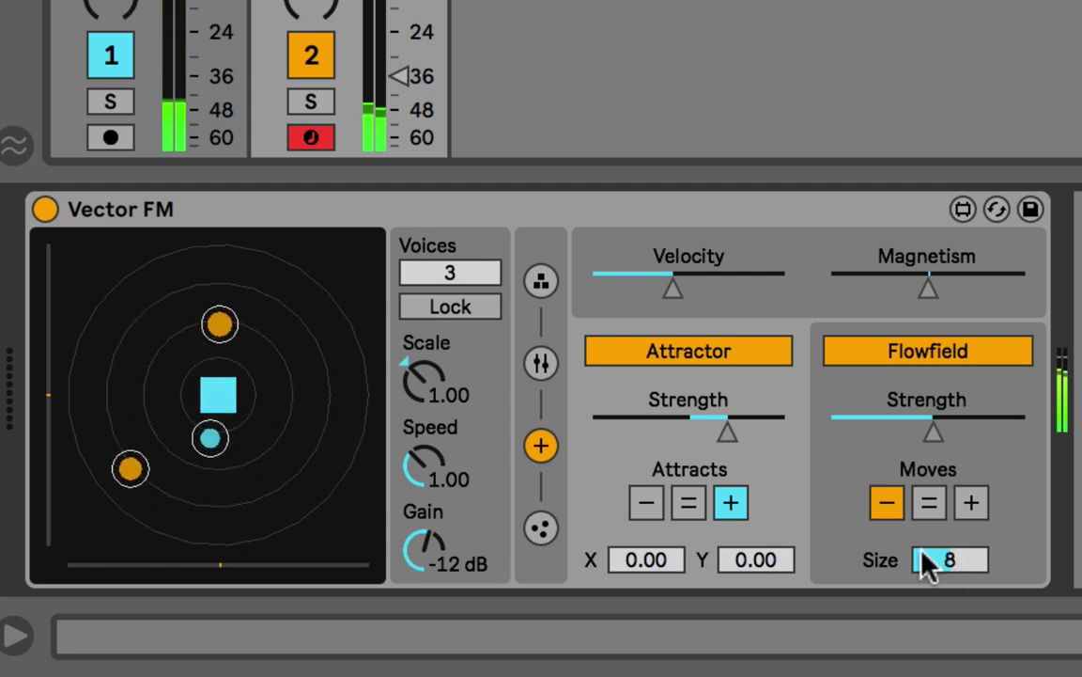
Show the flowfield grid and step its Size through 10, 4 and 8, ending at 12
left_click(913, 415)
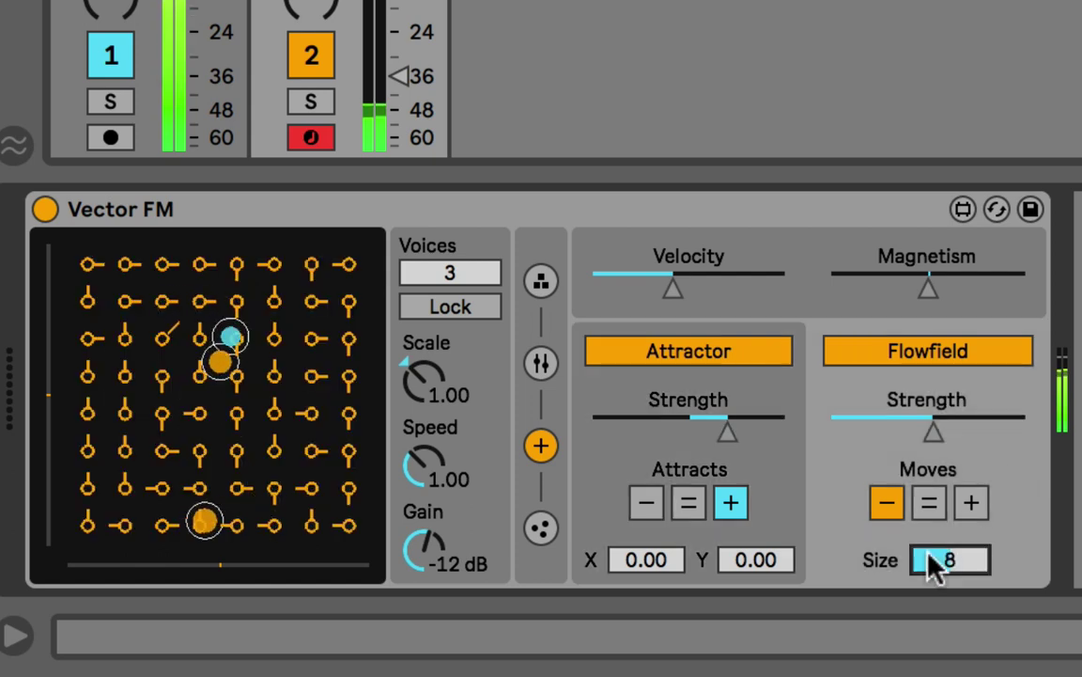
scroll(935, 564, "up", 2)
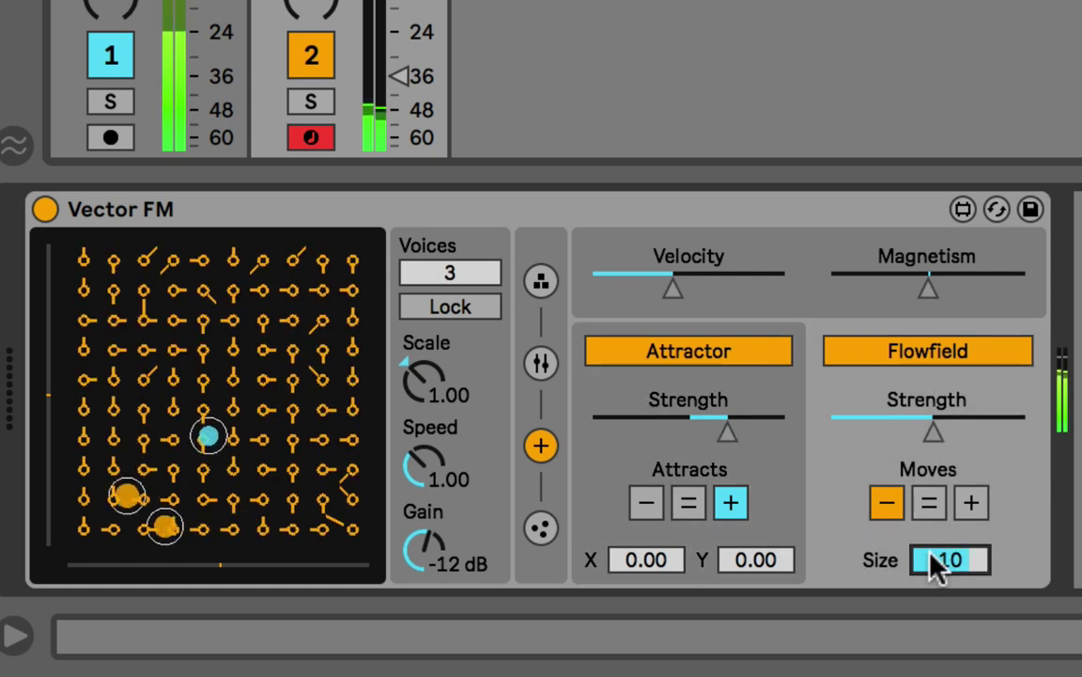
scroll(935, 564, "down", 6)
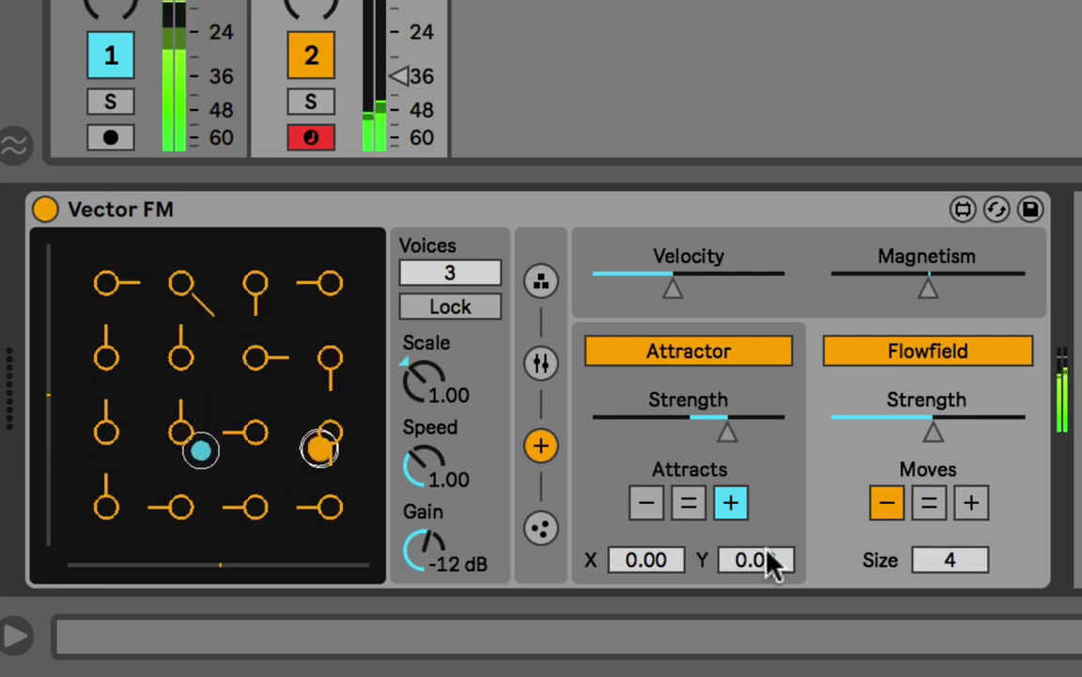
scroll(950, 559, "up", 4)
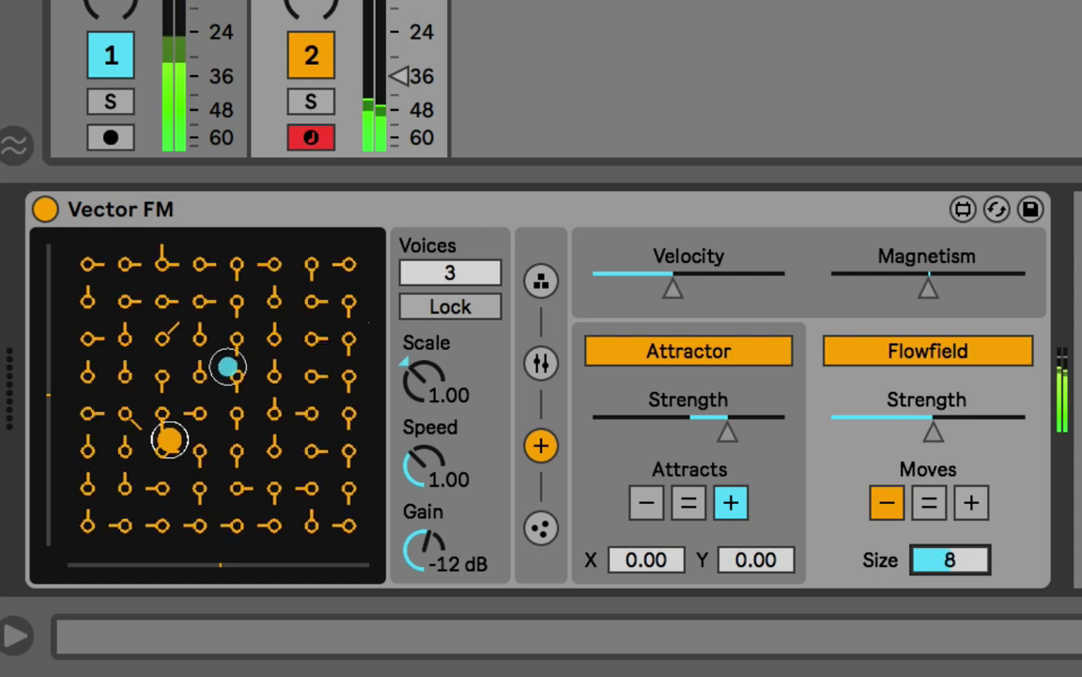
scroll(958, 563, "up", 4)
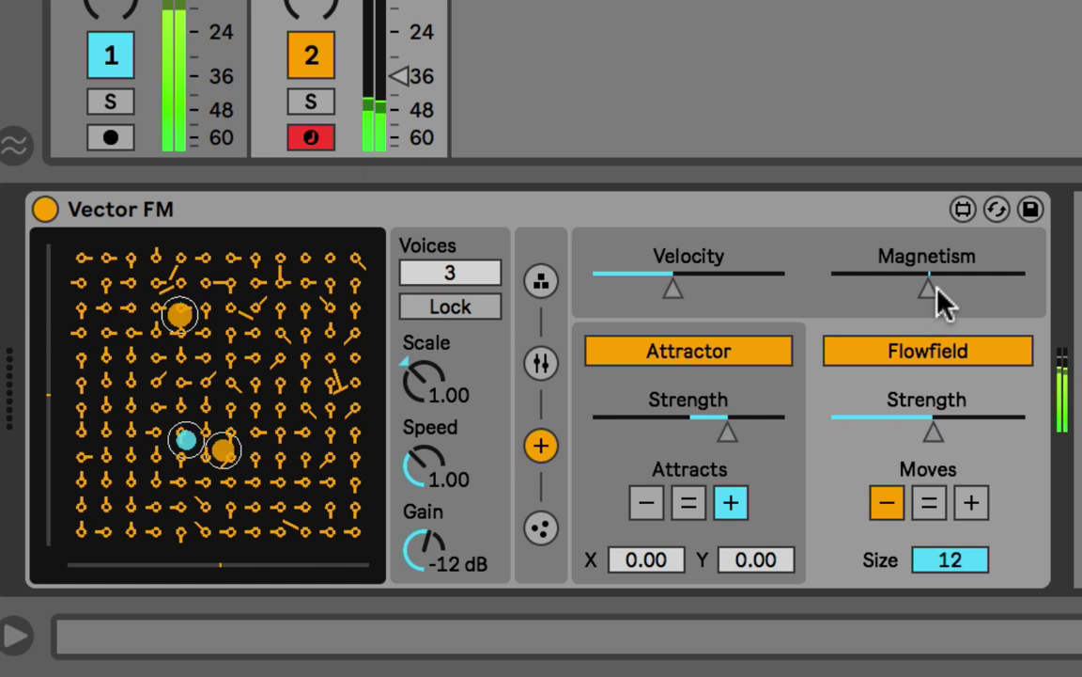
Raise voice Magnetism and slightly lower the flowfield and attractor strengths
left_click_drag(937, 289, 965, 289)
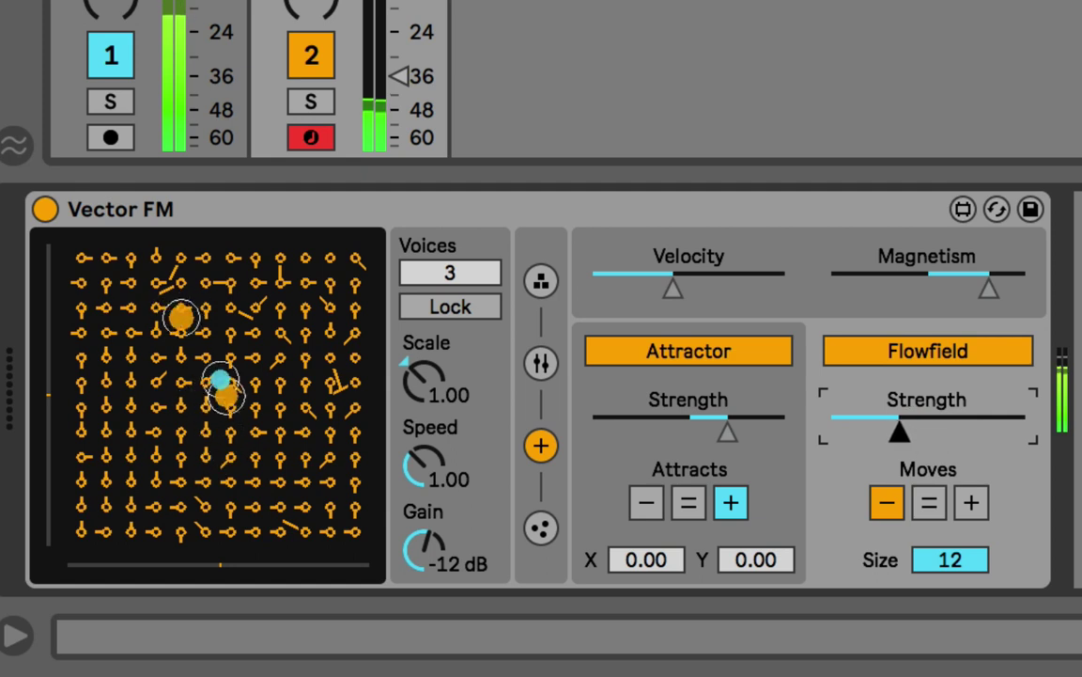
left_click_drag(900, 432, 894, 440)
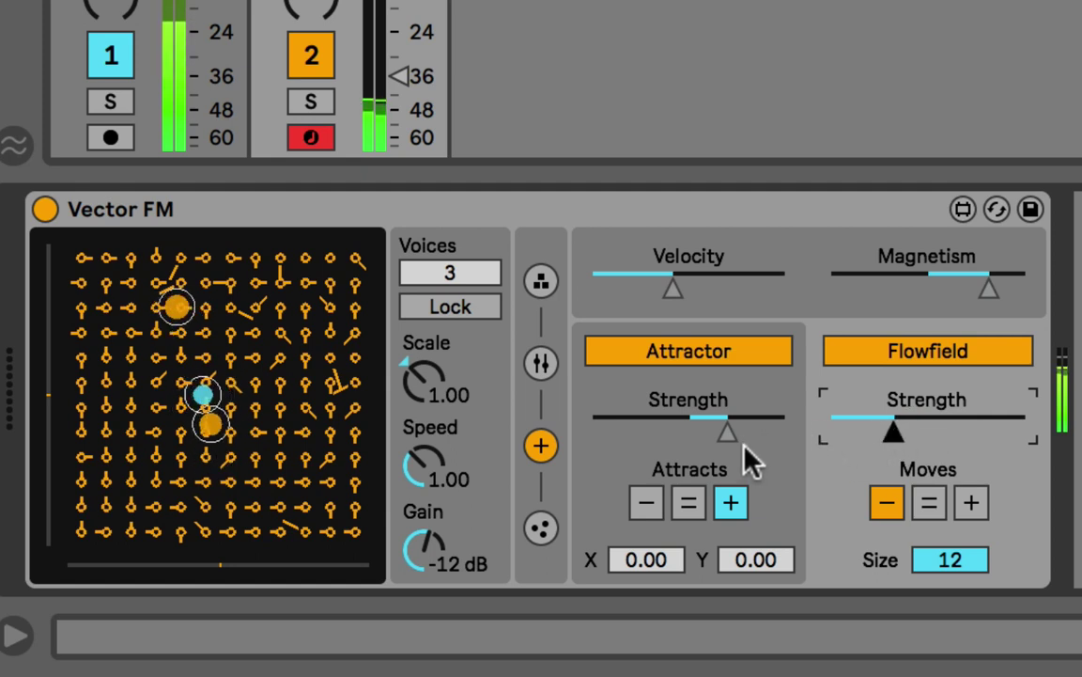
left_click_drag(726, 436, 706, 437)
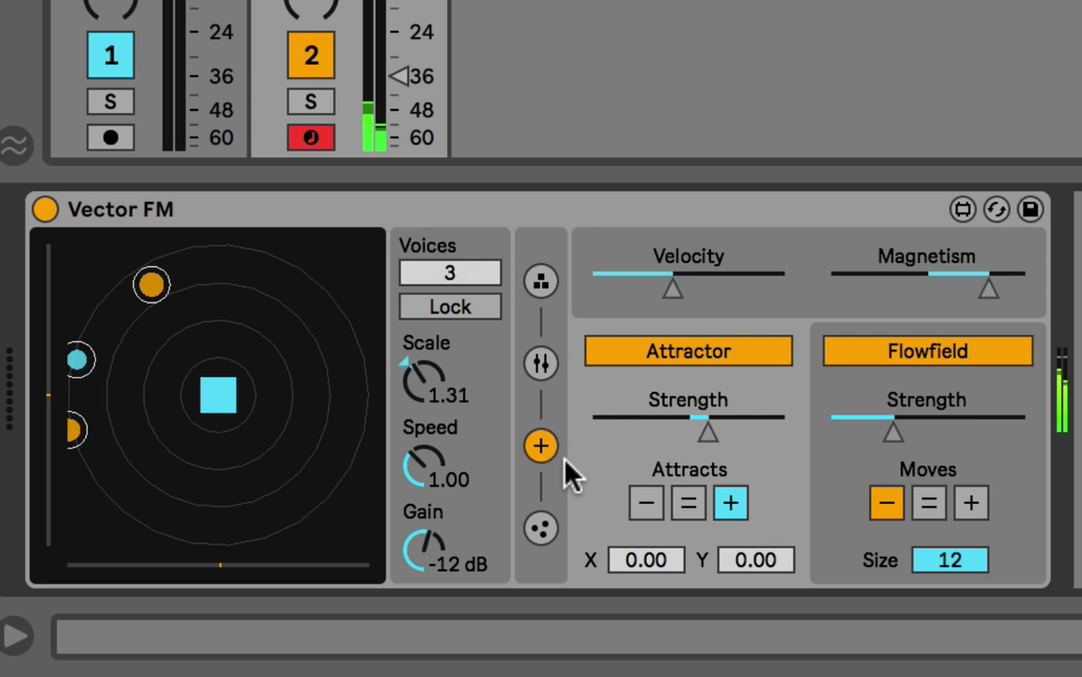
Disable Flowfield and Attractor with Attracts at '=', nudge Magnetism up, and show particle settings
left_click(880, 352)
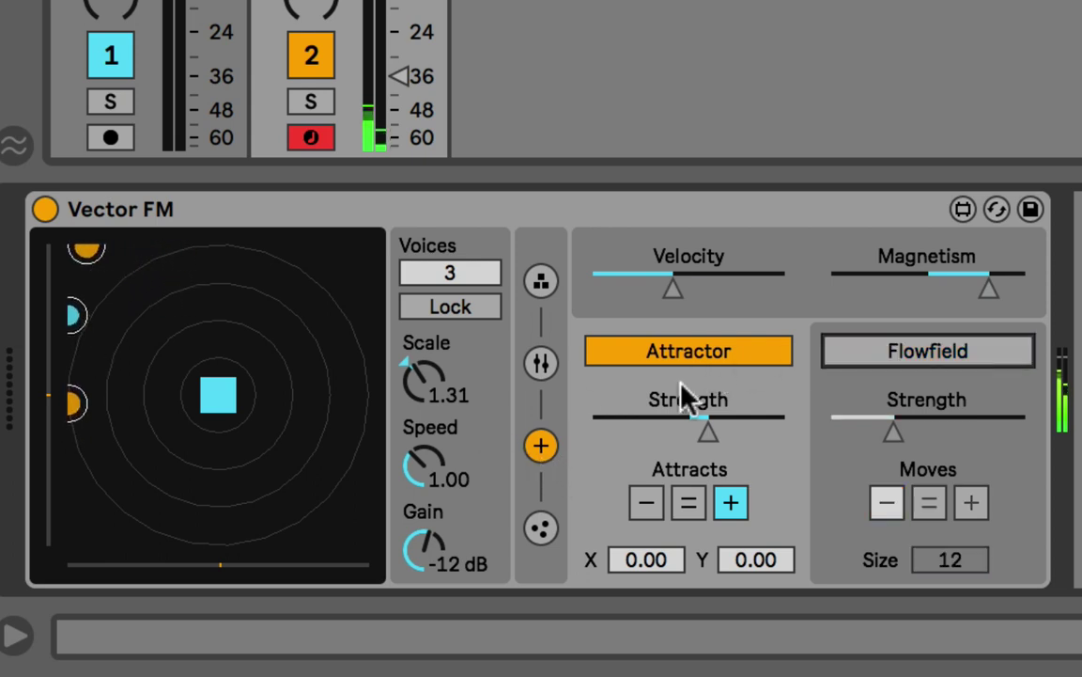
left_click(691, 503)
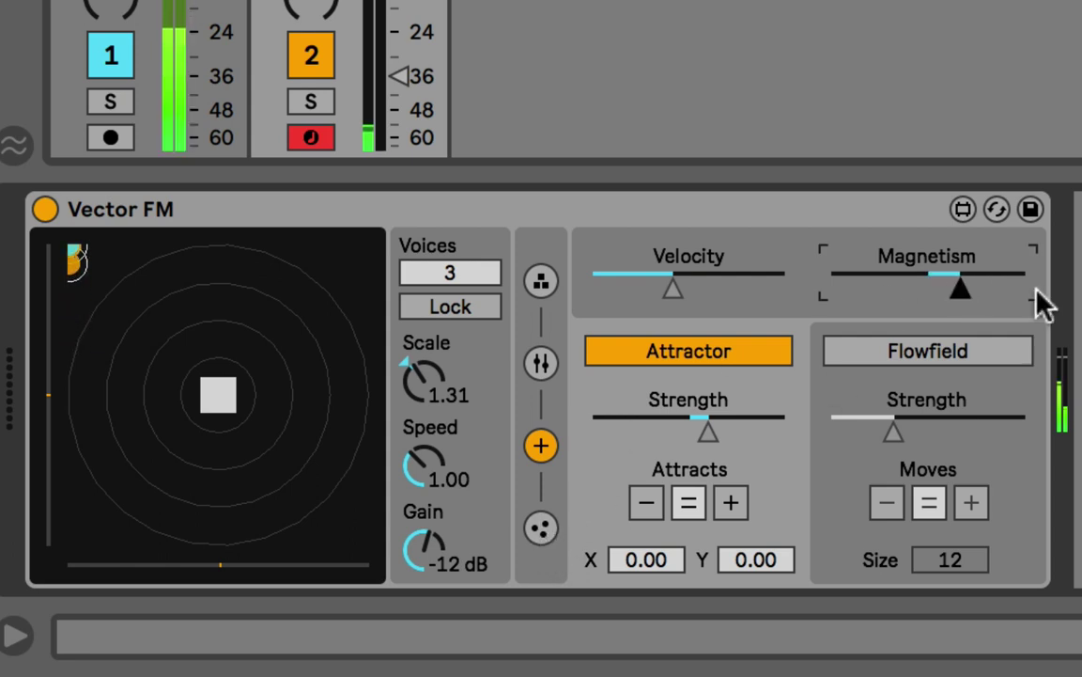
left_click(695, 362)
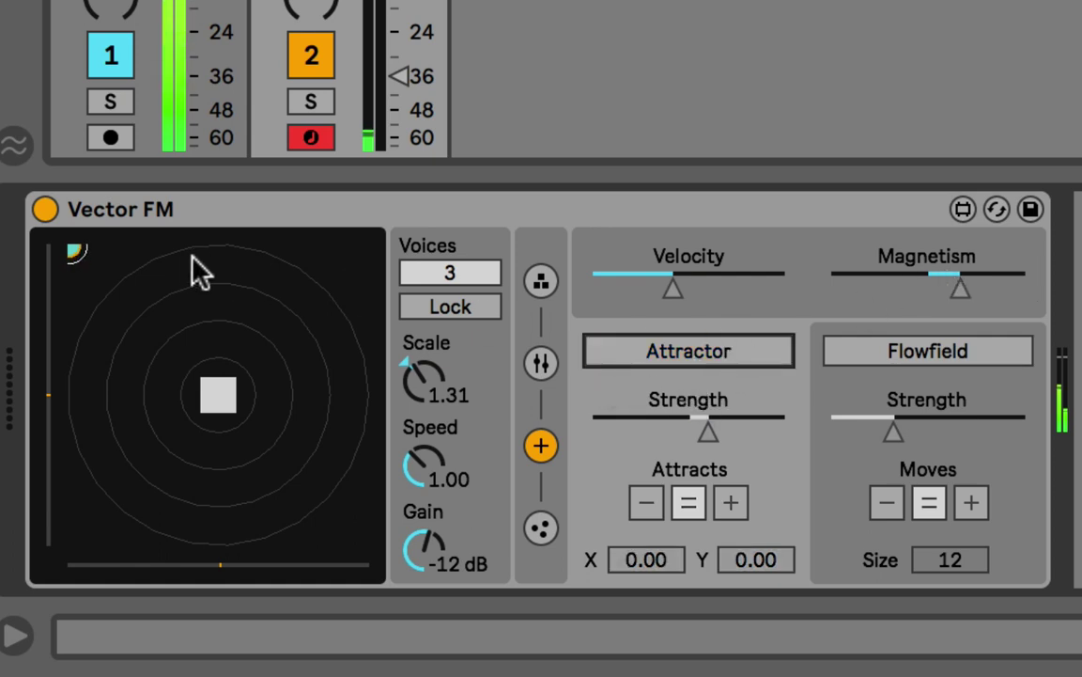
left_click(966, 289)
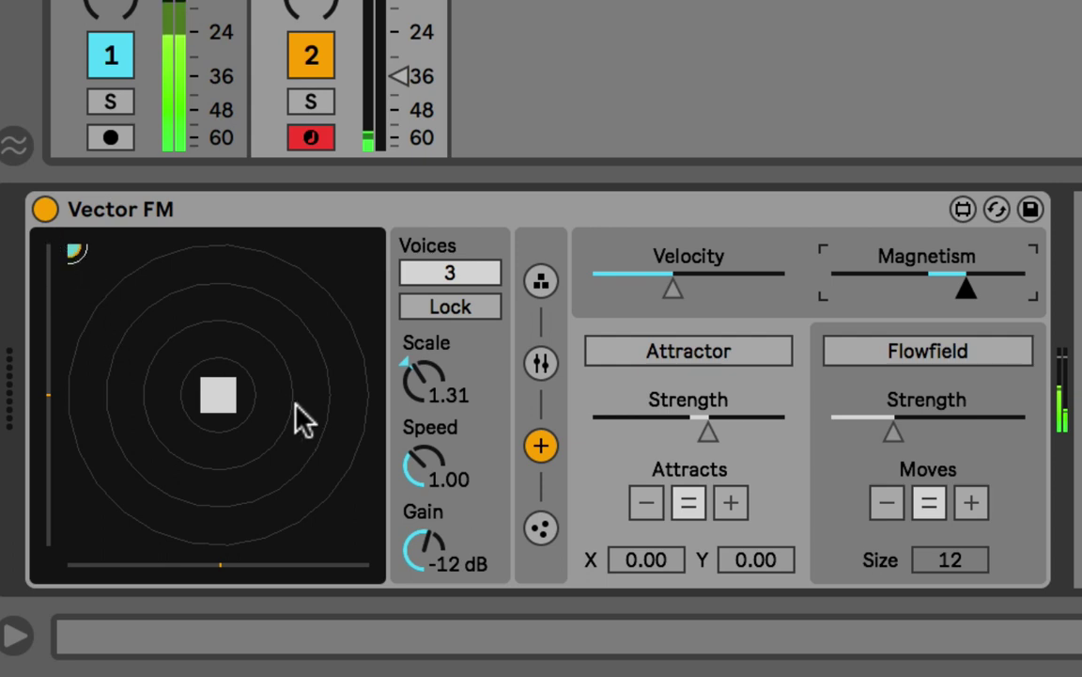
left_click(542, 526)
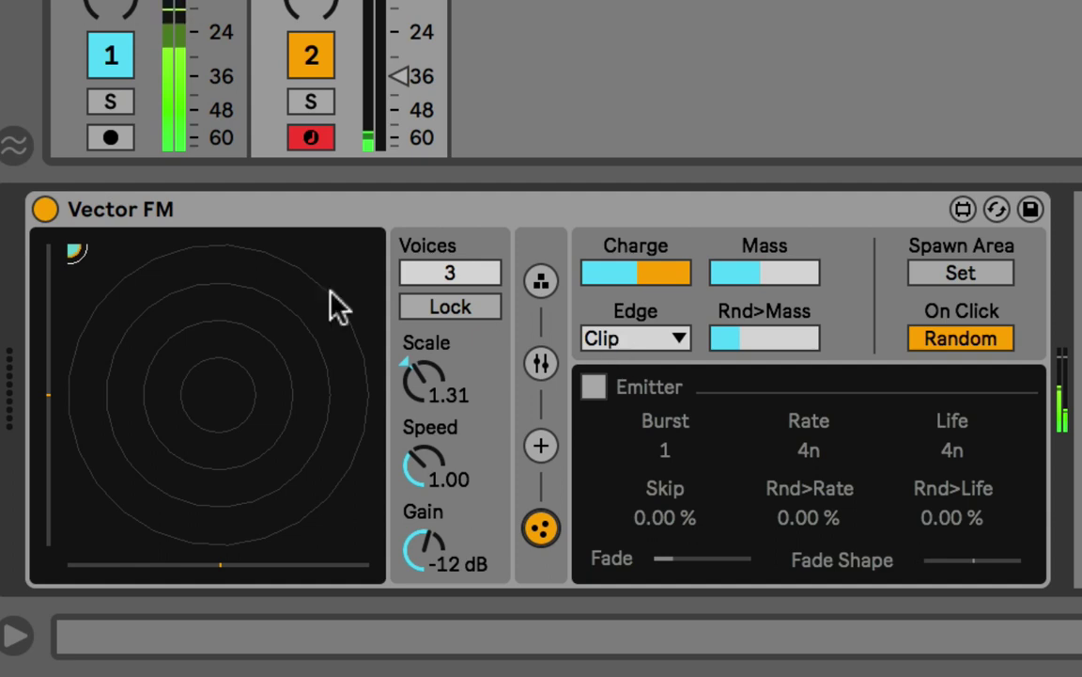
Set the Edge mode to Bounce and respawn the voices on the pad
left_click(637, 340)
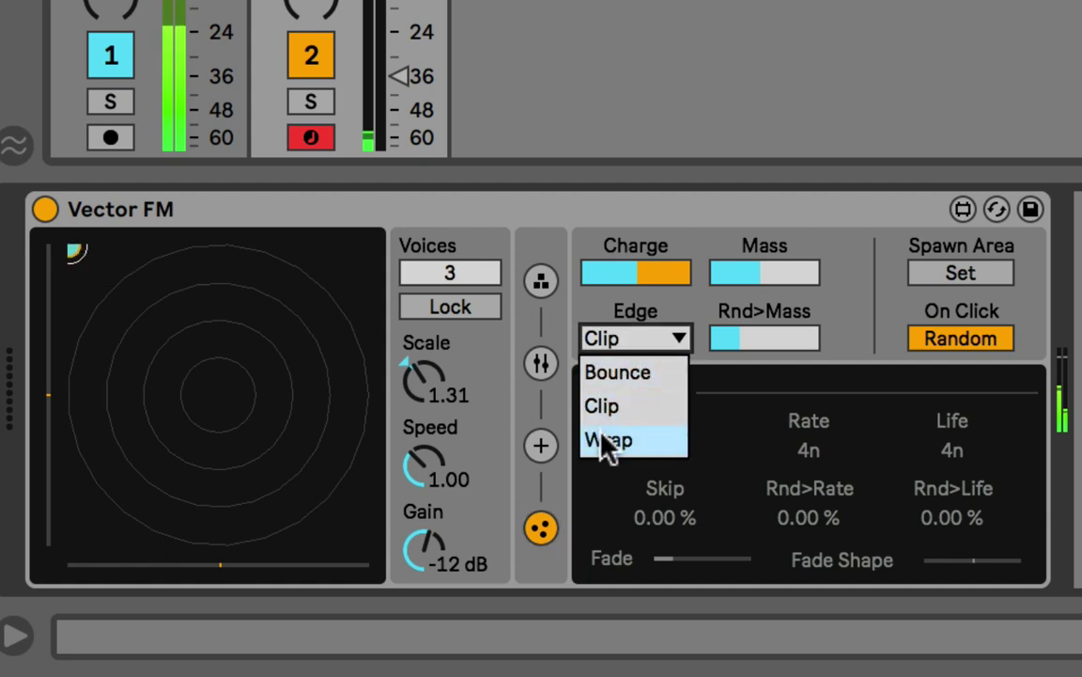
left_click(627, 375)
left_click(271, 335)
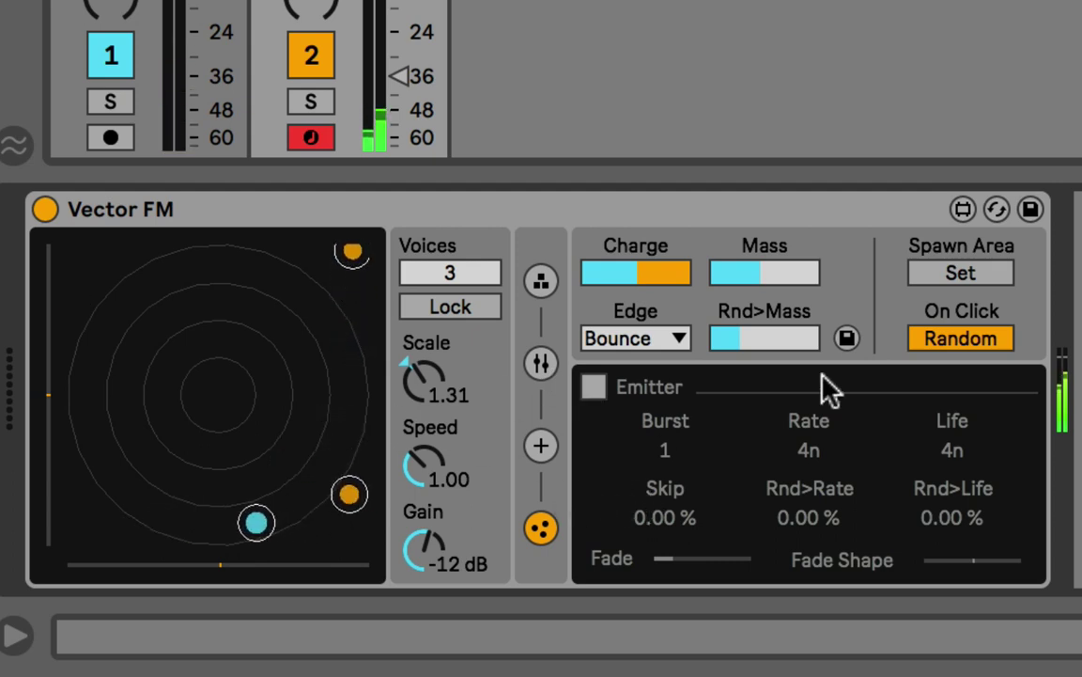
Try Wrap edge mode, raise Voices to 5, then set Edge back to Bounce
left_click(657, 340)
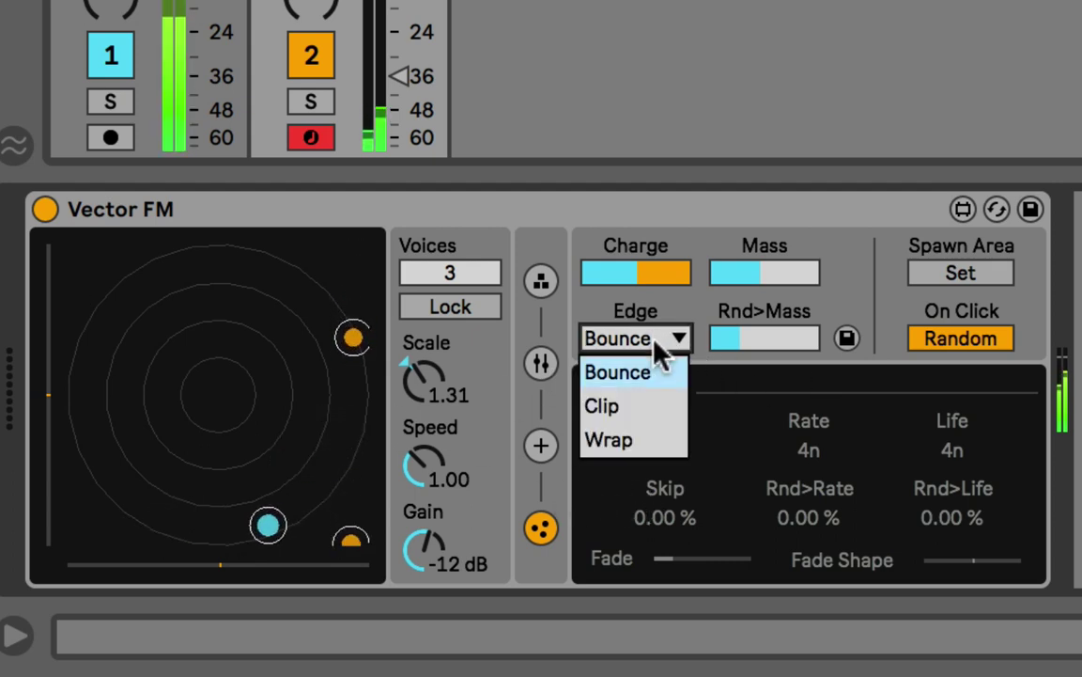
left_click(622, 440)
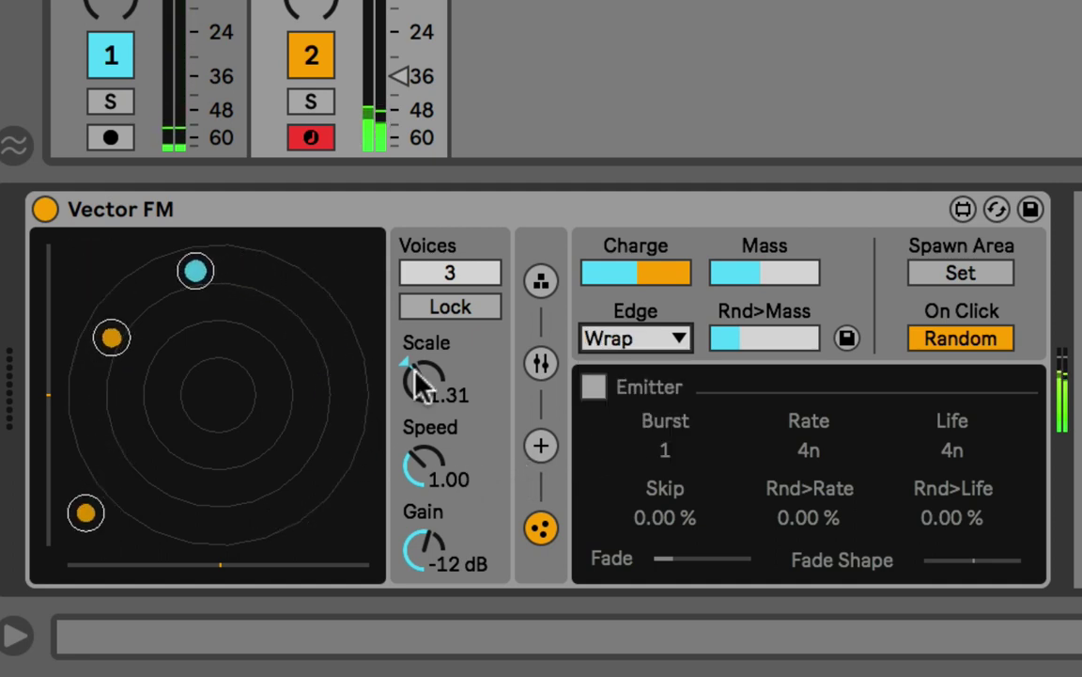
scroll(460, 282, "up", 2)
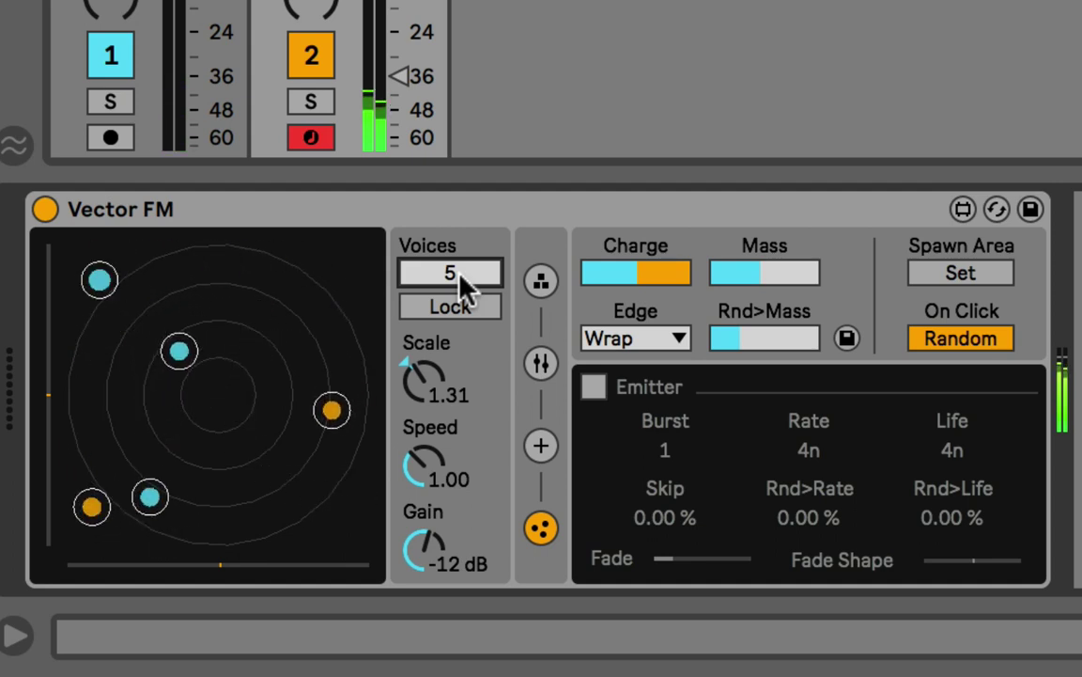
left_click(677, 338)
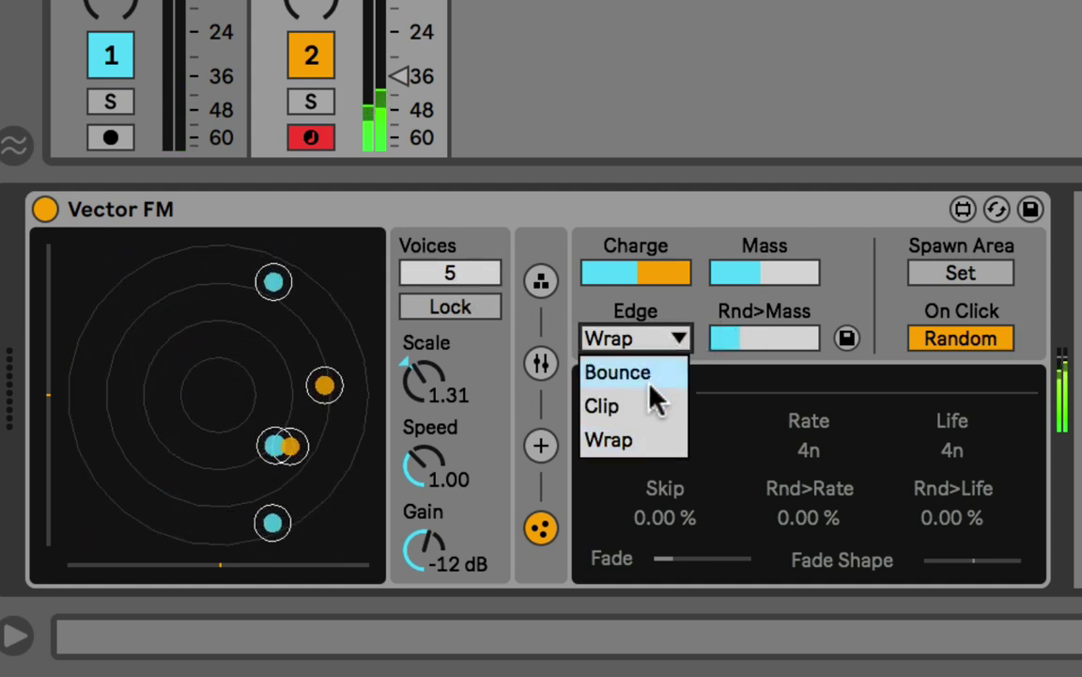
left_click(644, 387)
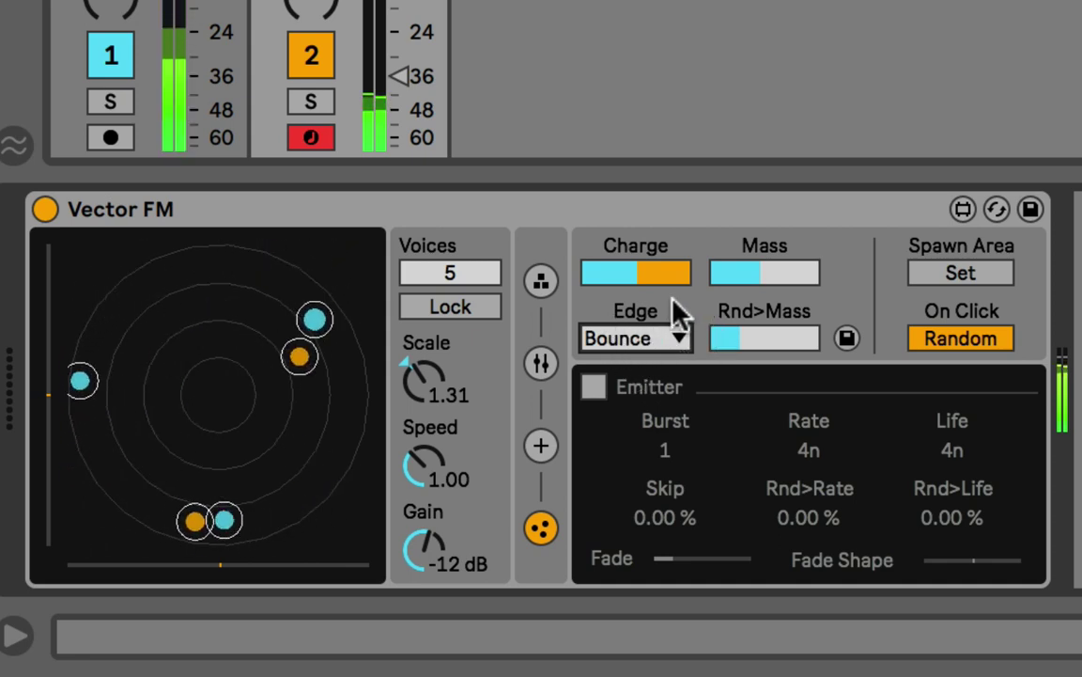
left_click(627, 270)
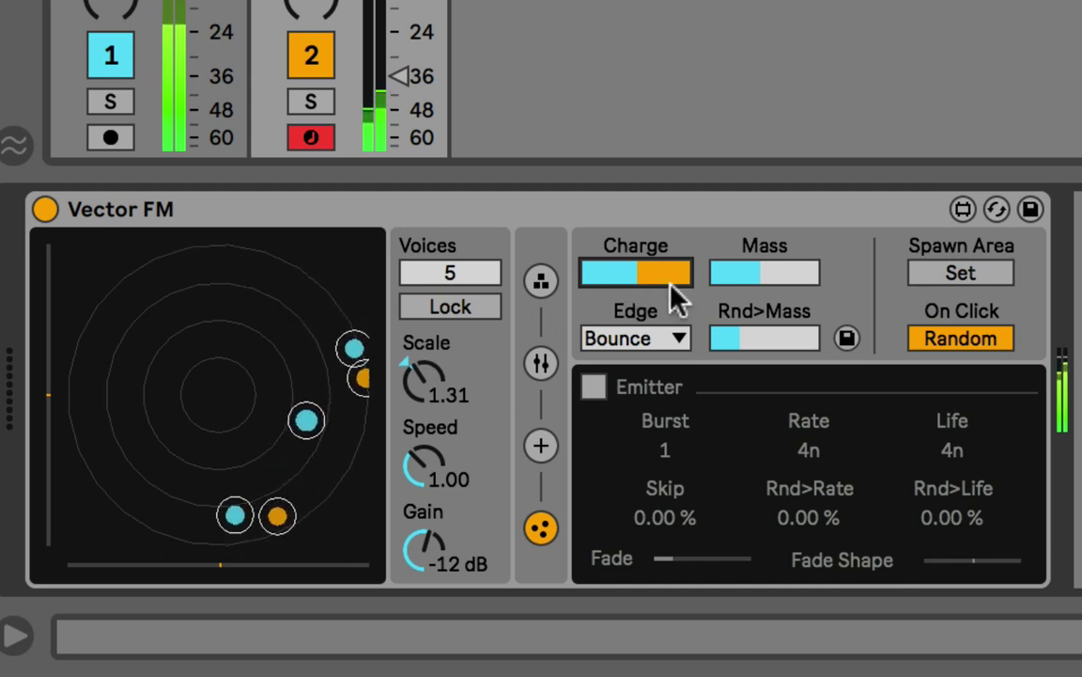
left_click_drag(654, 278, 623, 266)
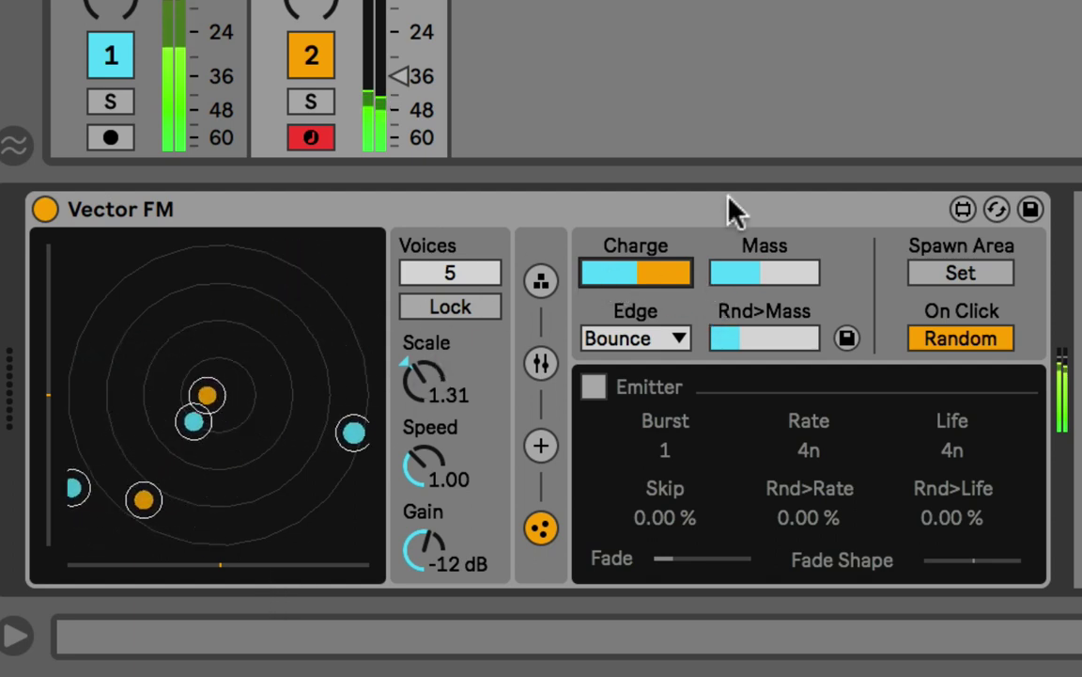
left_click_drag(628, 274, 628, 320)
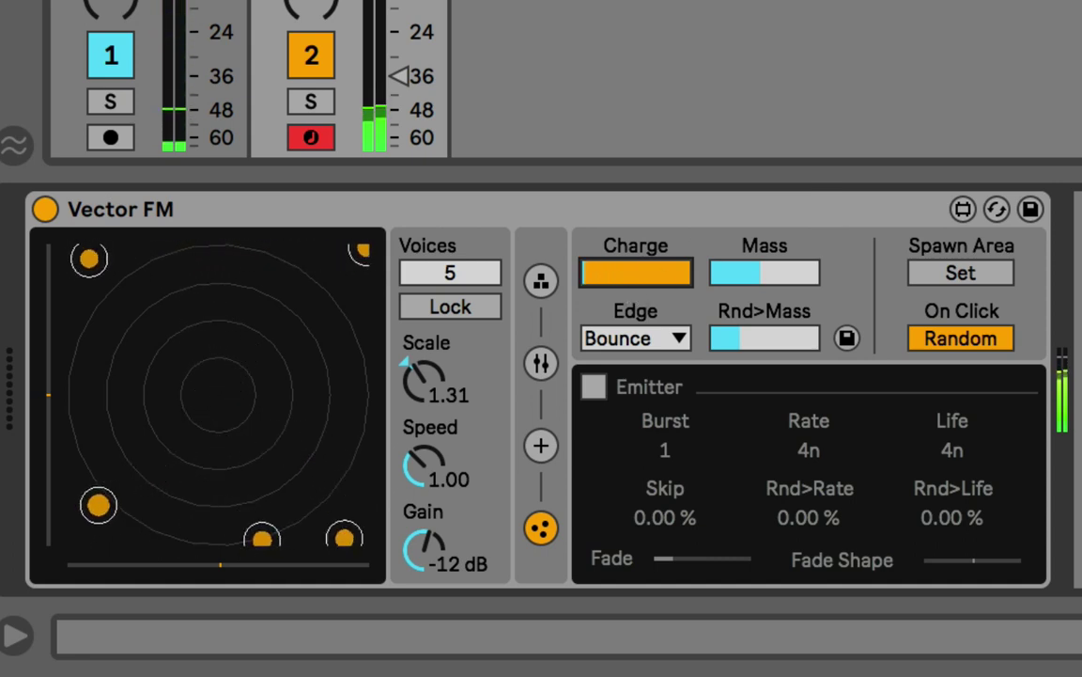
left_click_drag(627, 320, 631, 275)
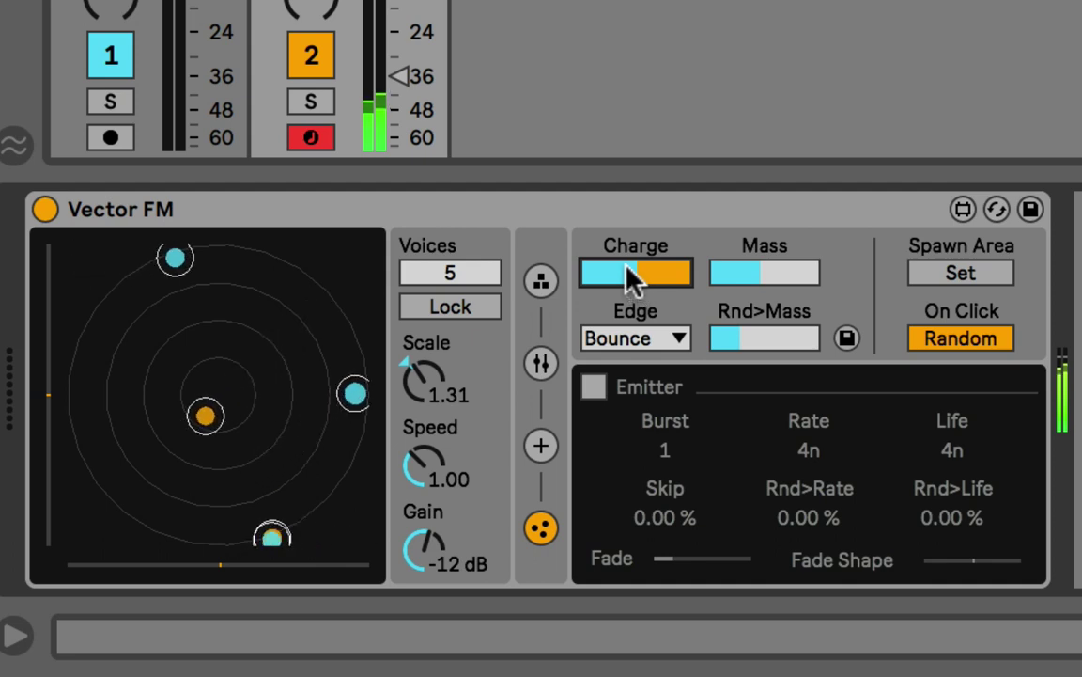
In the force settings, reset Magnetism to zero and turn the Attractor back on
left_click(751, 272)
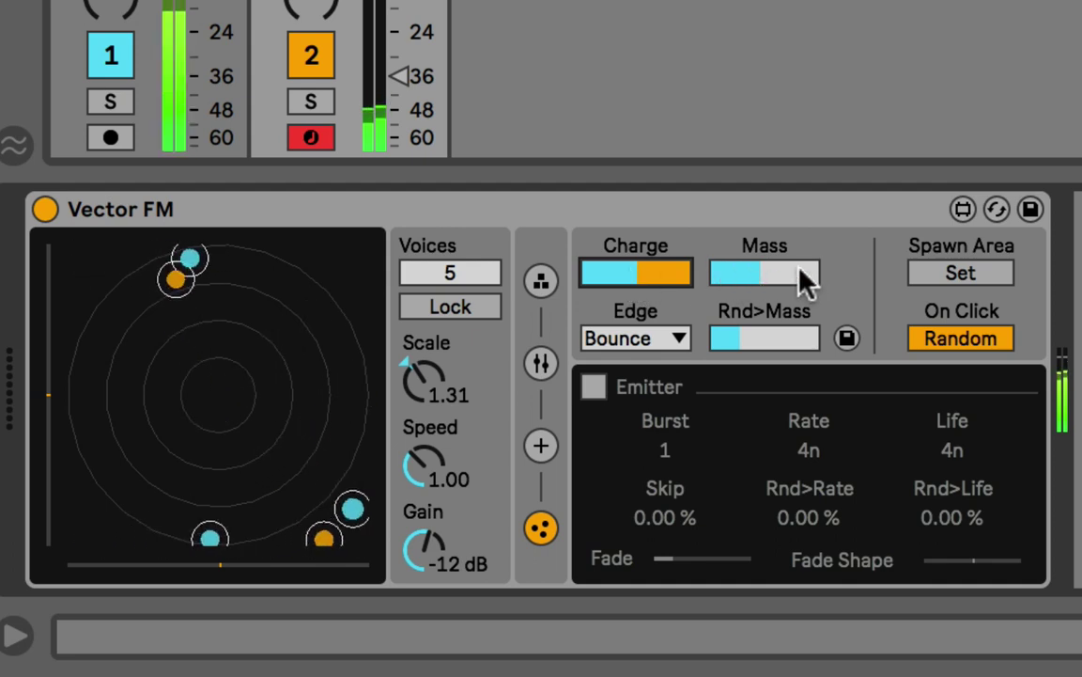
left_click(550, 451)
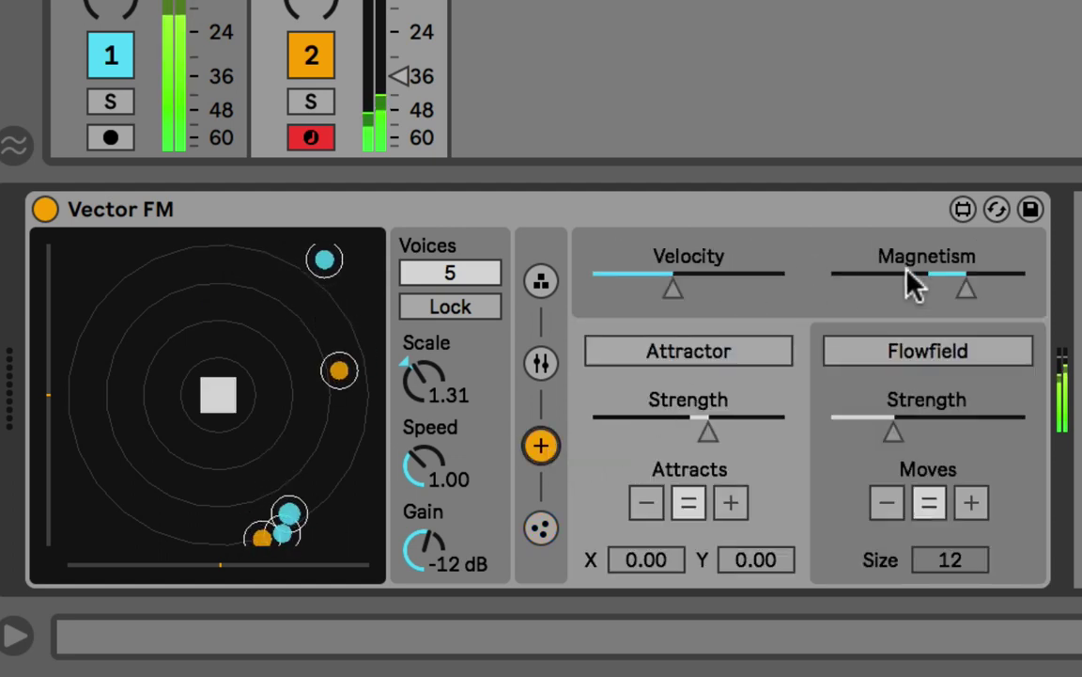
left_click_drag(957, 284, 927, 285)
left_click(723, 362)
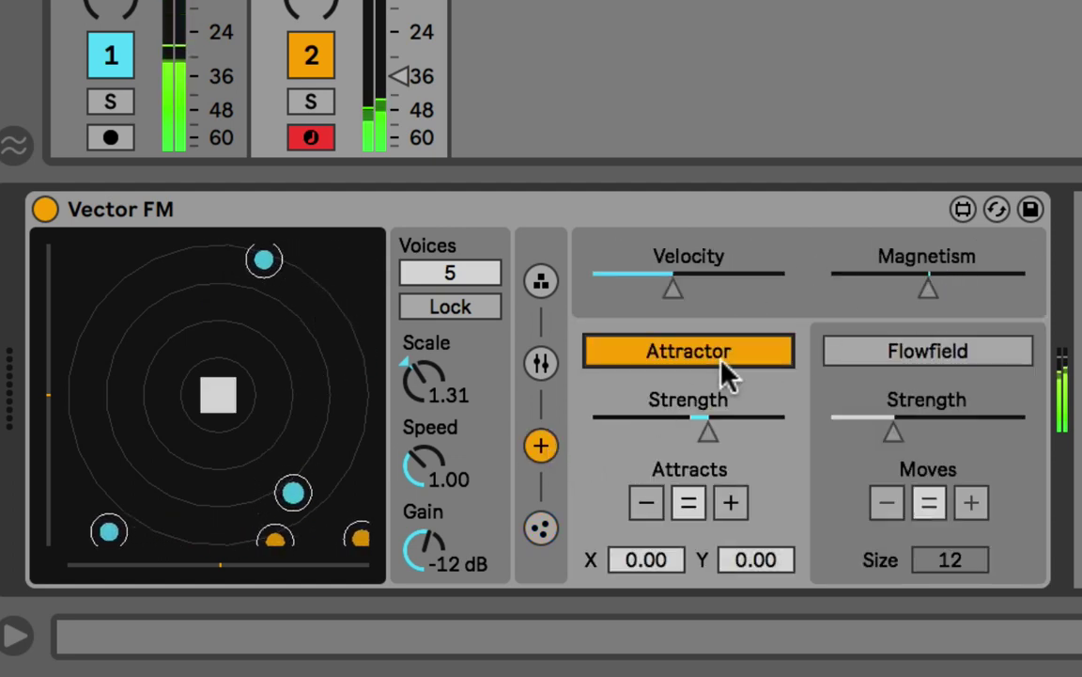
Reduce the voice count from 5 to 3 and return to the particle charge and mass settings
left_click_drag(425, 278, 425, 282)
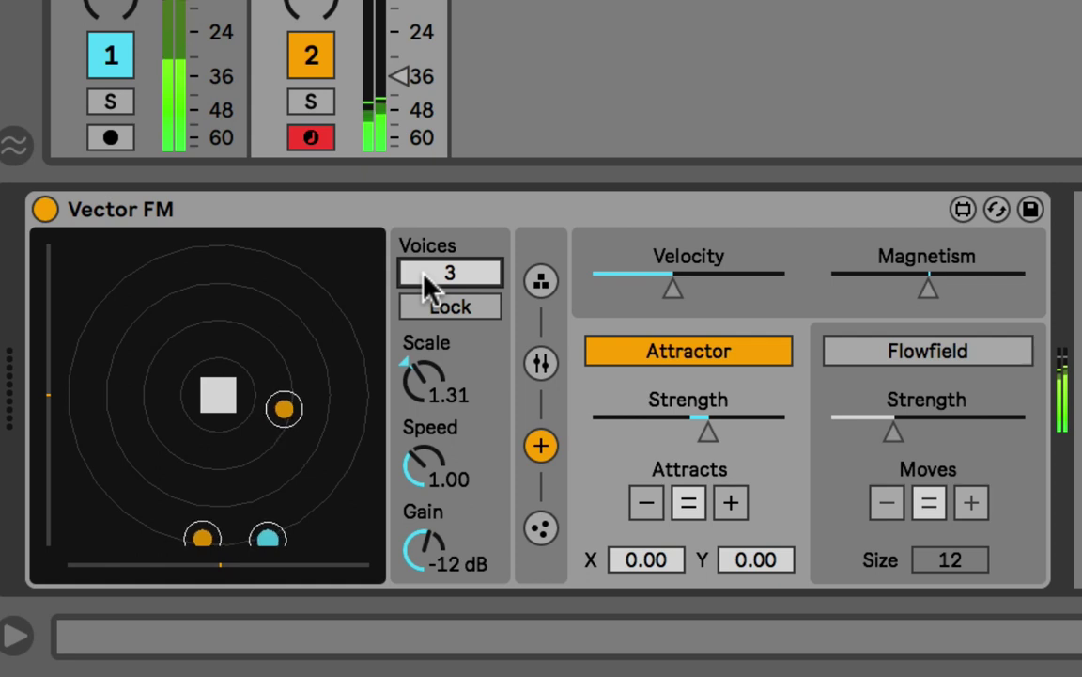
left_click(542, 363)
left_click(545, 524)
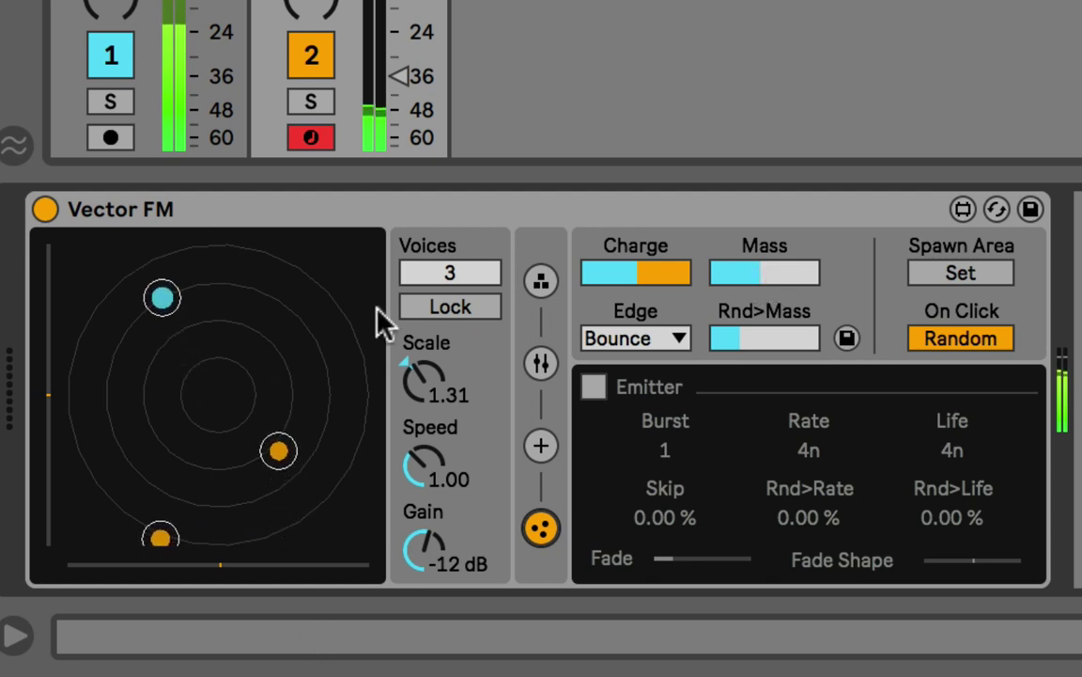
Set Edge to Clip, raise Mass, and slightly increase voice Velocity and attractor Strength
left_click(663, 338)
left_click(640, 404)
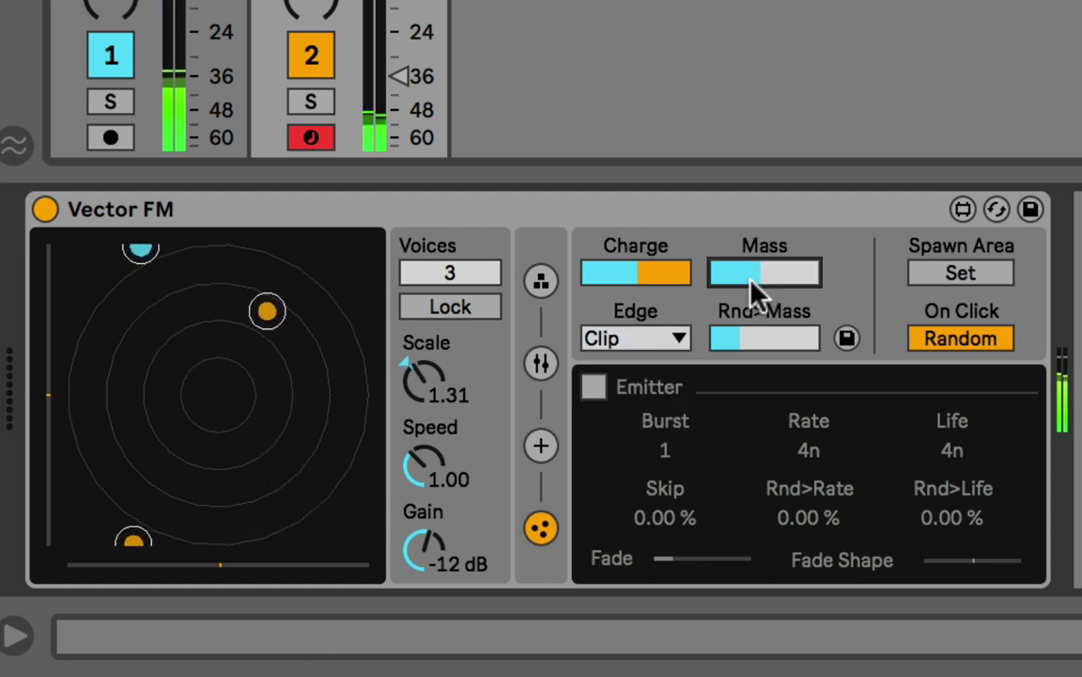
left_click_drag(770, 272, 797, 273)
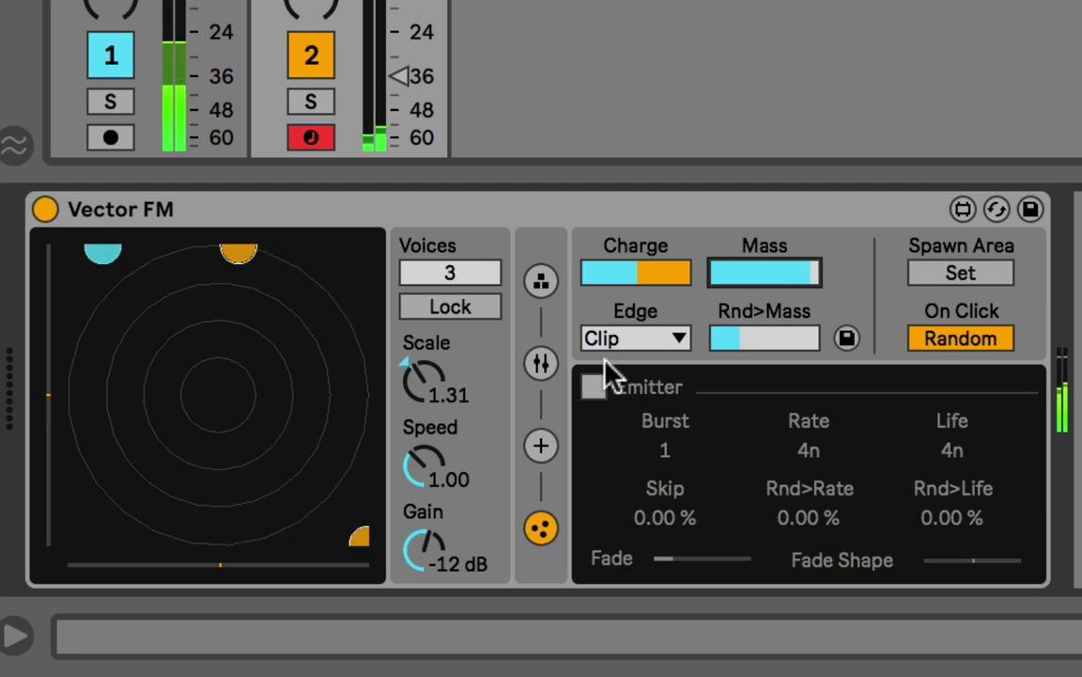
left_click(534, 453)
left_click_drag(647, 282, 685, 289)
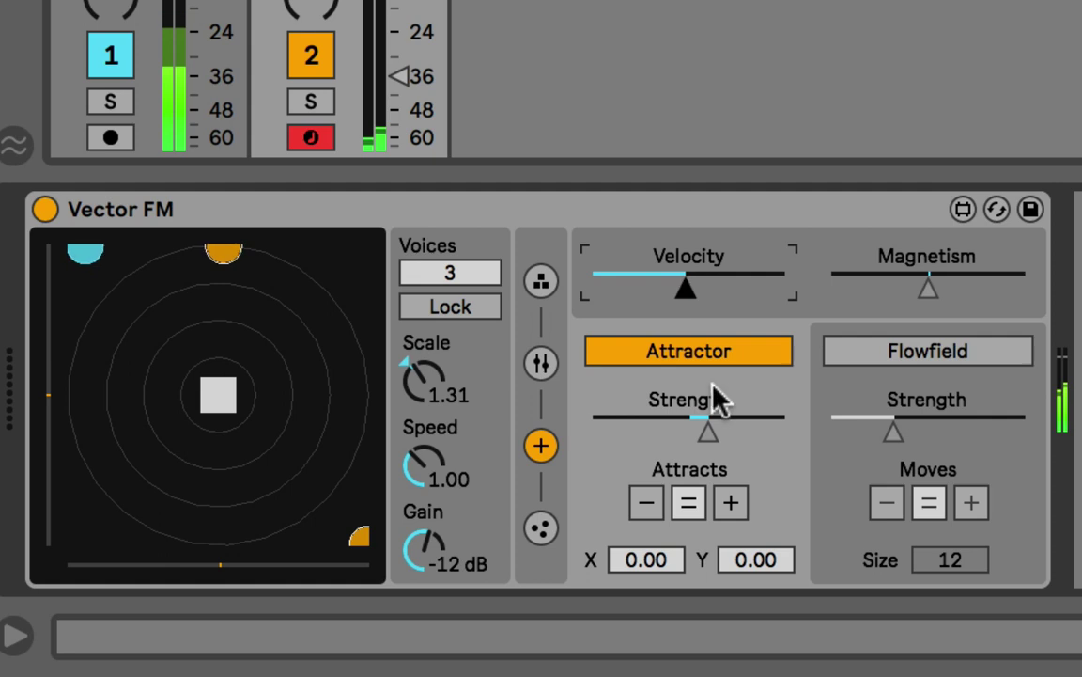
left_click_drag(729, 431, 734, 431)
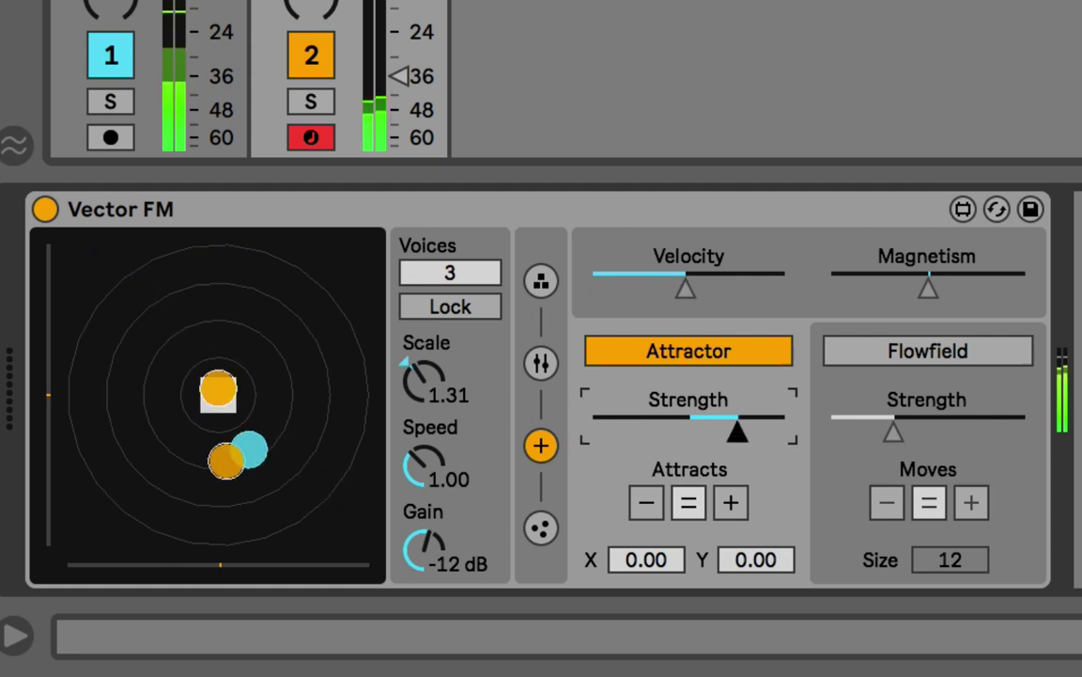
left_click(541, 526)
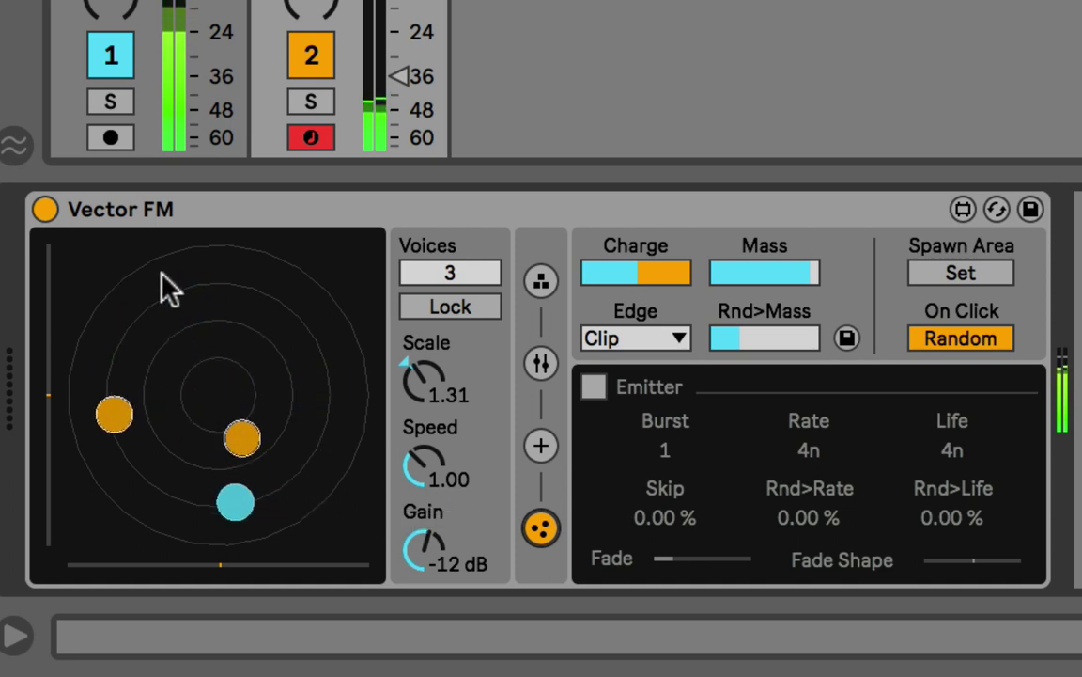
Drop the particle Mass to zero, set it to maximum, then lower it partway
left_click_drag(763, 272, 763, 207)
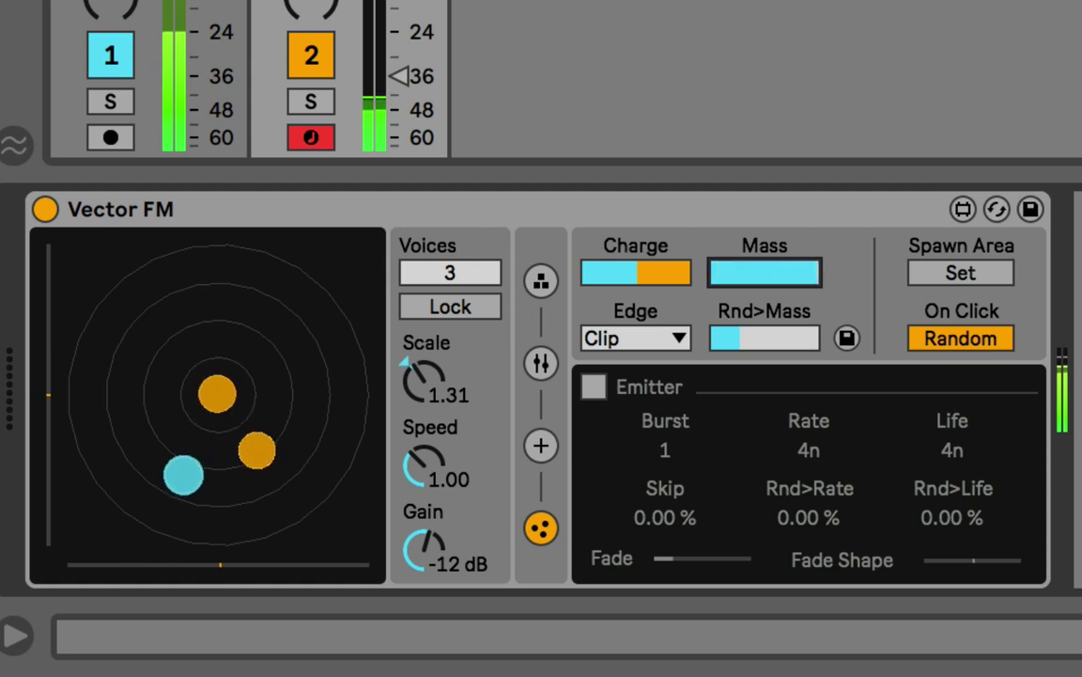
left_click(420, 404)
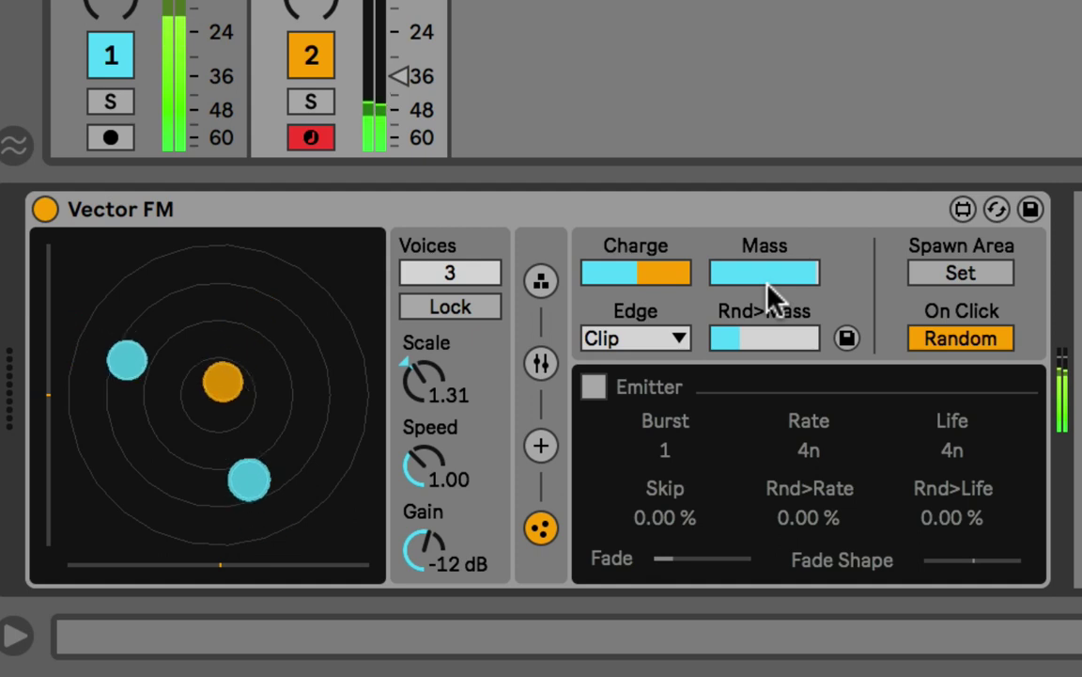
mouse_move(766, 291)
left_mouse_down()
mouse_move(766, 433)
mouse_move(766, 282)
left_mouse_up()
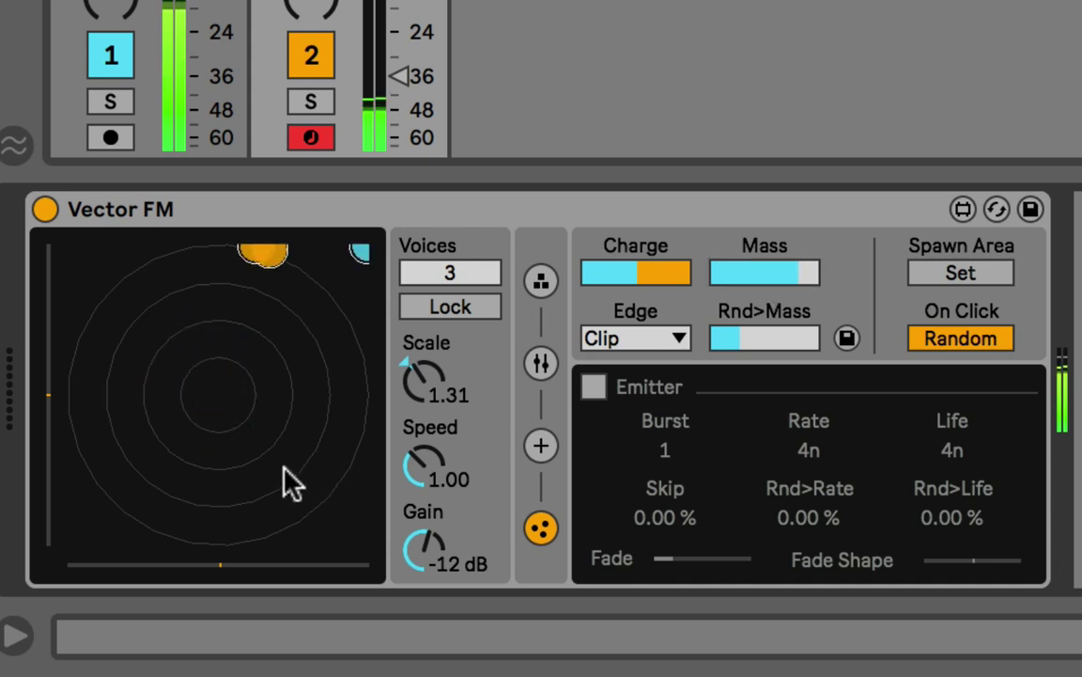
left_click(763, 278)
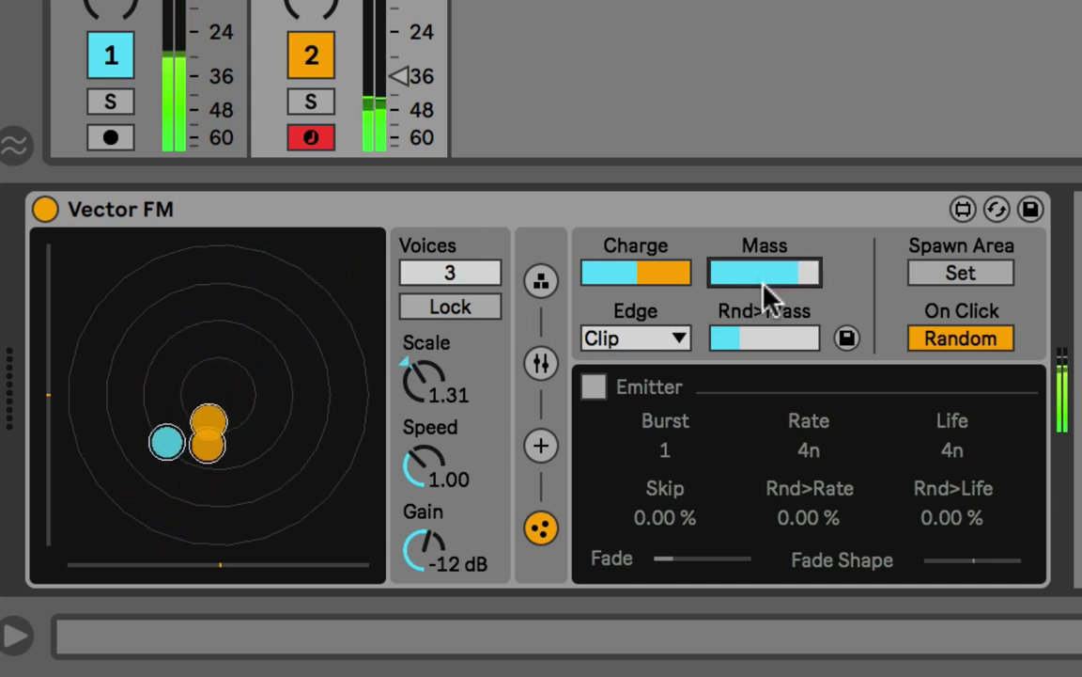
Set Mass to about 40%, respawn the voices, and turn Rnd>Mass up to full
left_click_drag(780, 272, 769, 299)
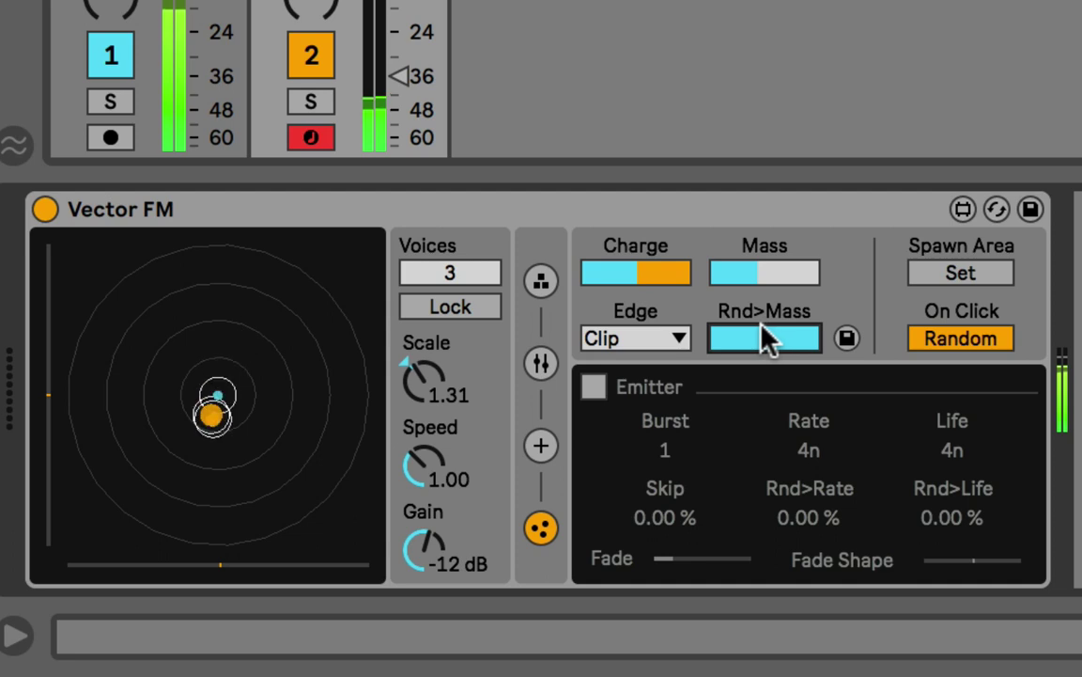
left_click(186, 456)
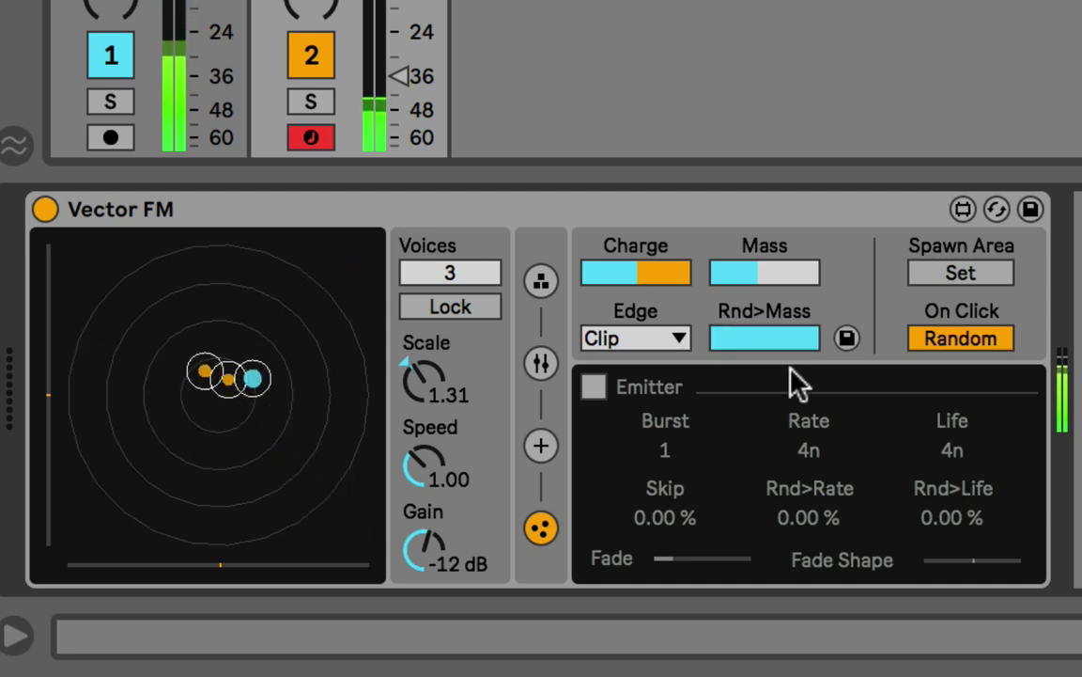
left_click(768, 273)
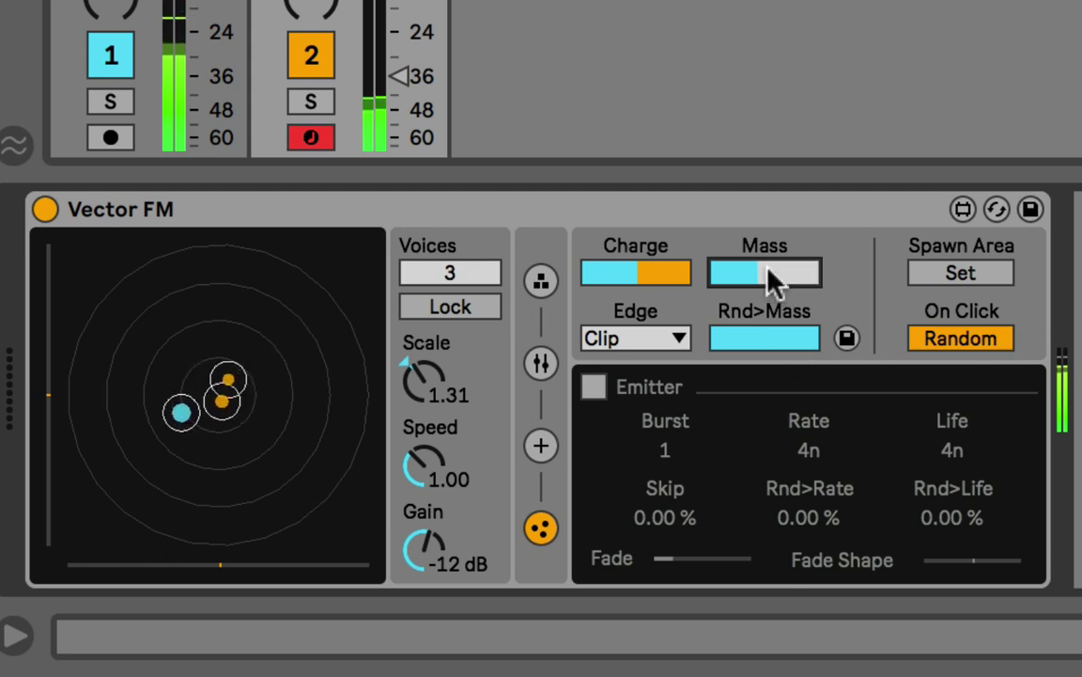
left_click(794, 341)
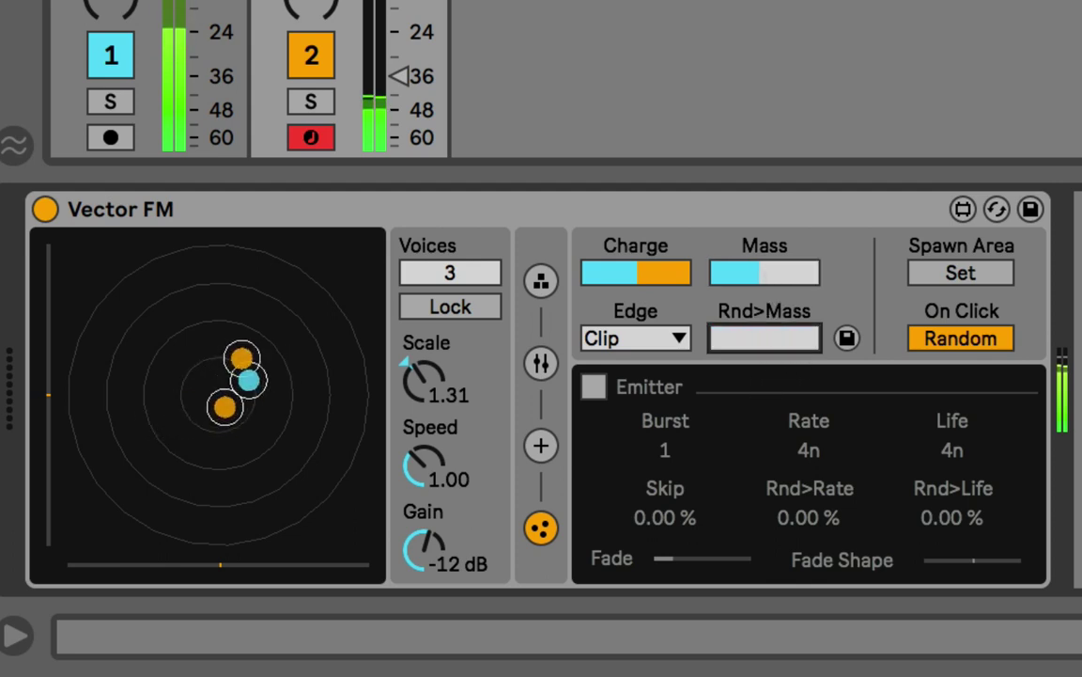
left_click(326, 486)
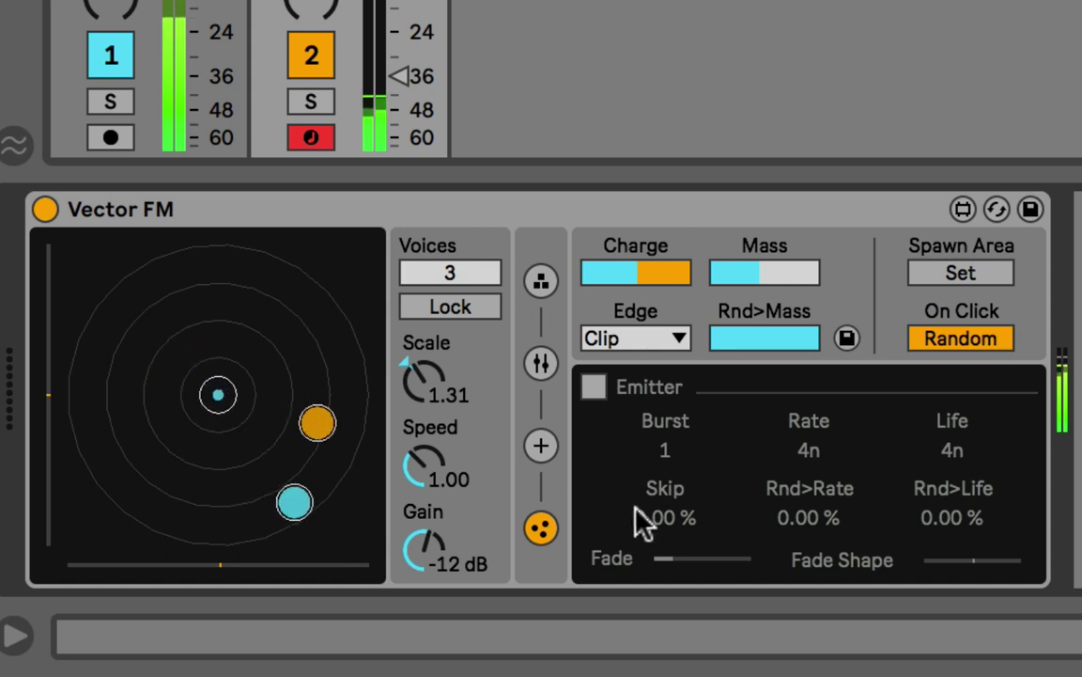
Inspect the fifth slot's modulation target list on the oscillator page, leaving FiltHz unchanged
left_click(538, 367)
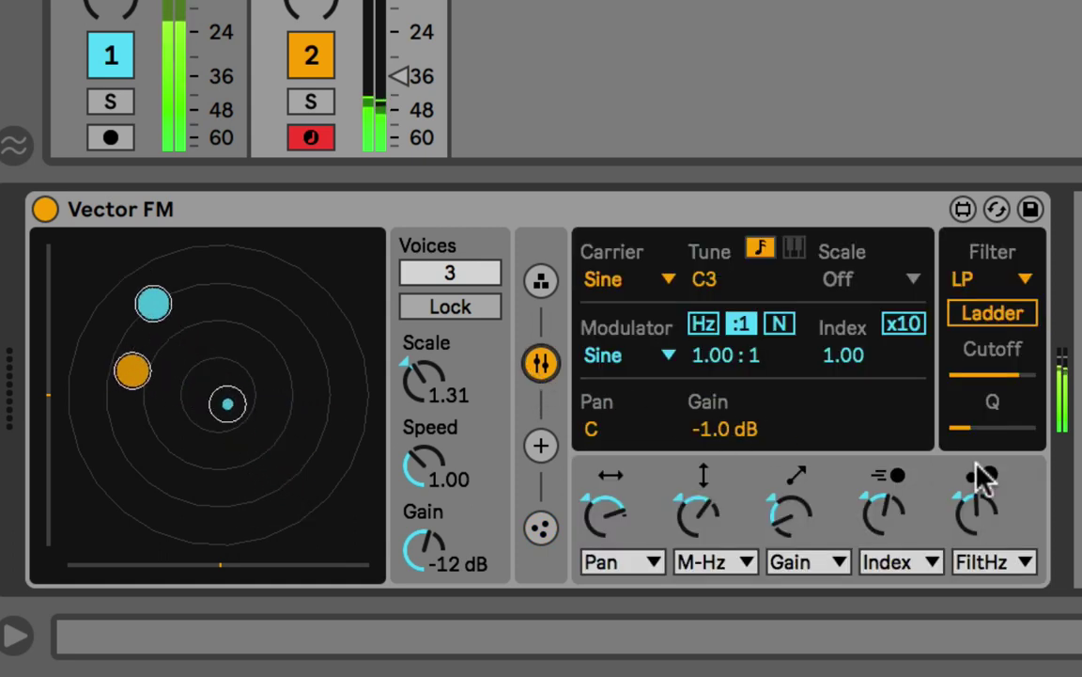
left_click(984, 512)
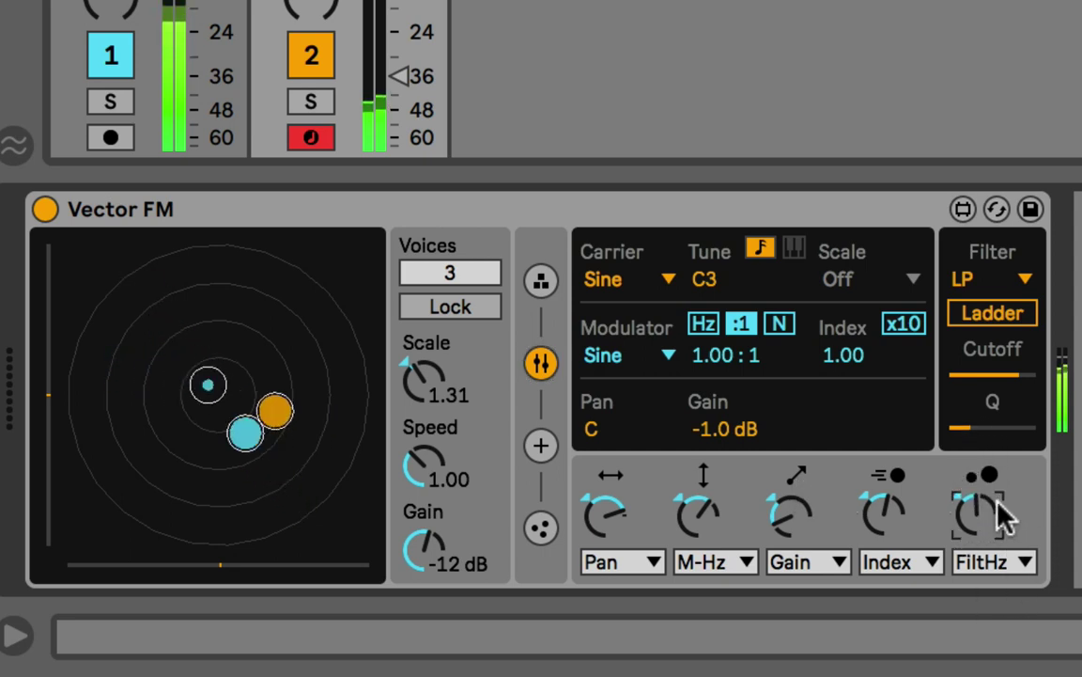
left_click(987, 564)
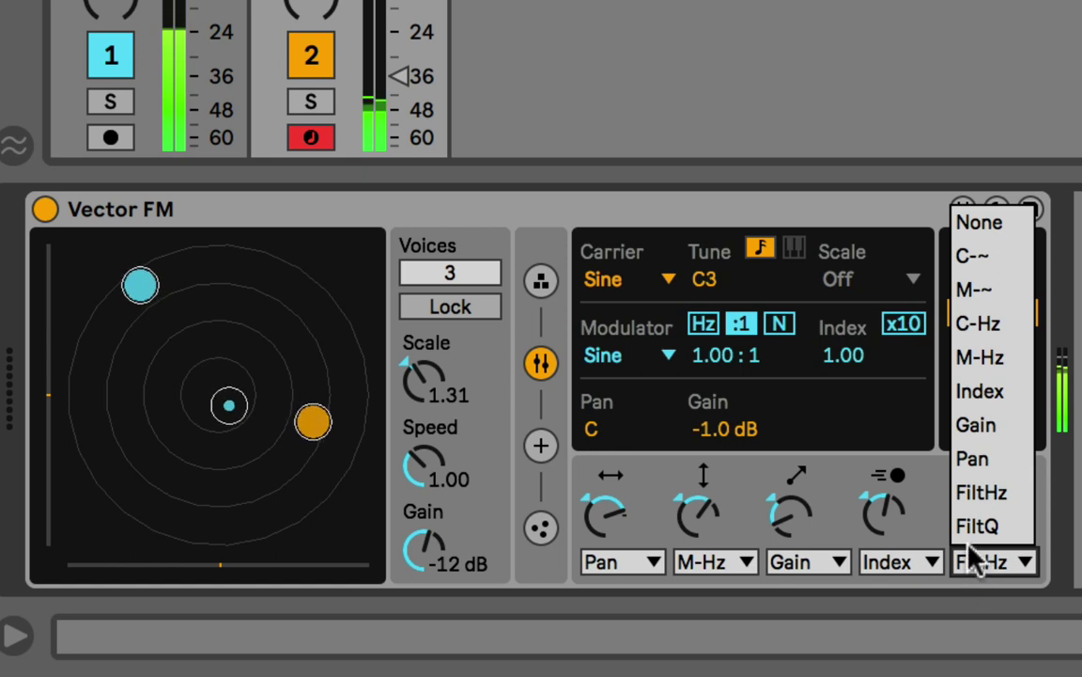
left_click(944, 524)
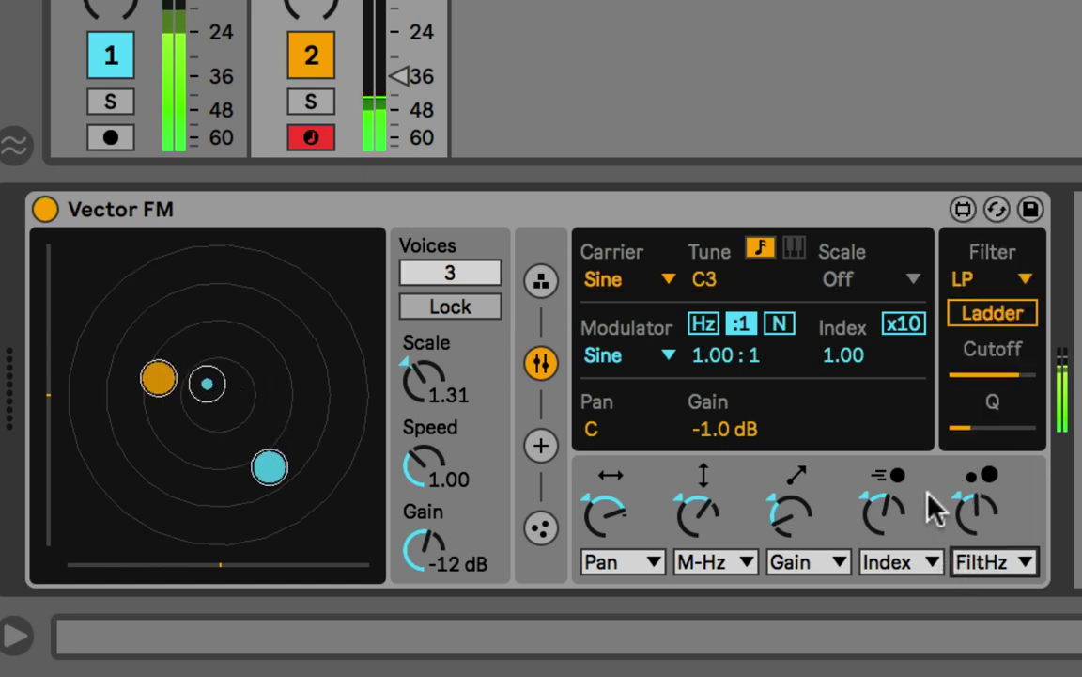
left_click(538, 527)
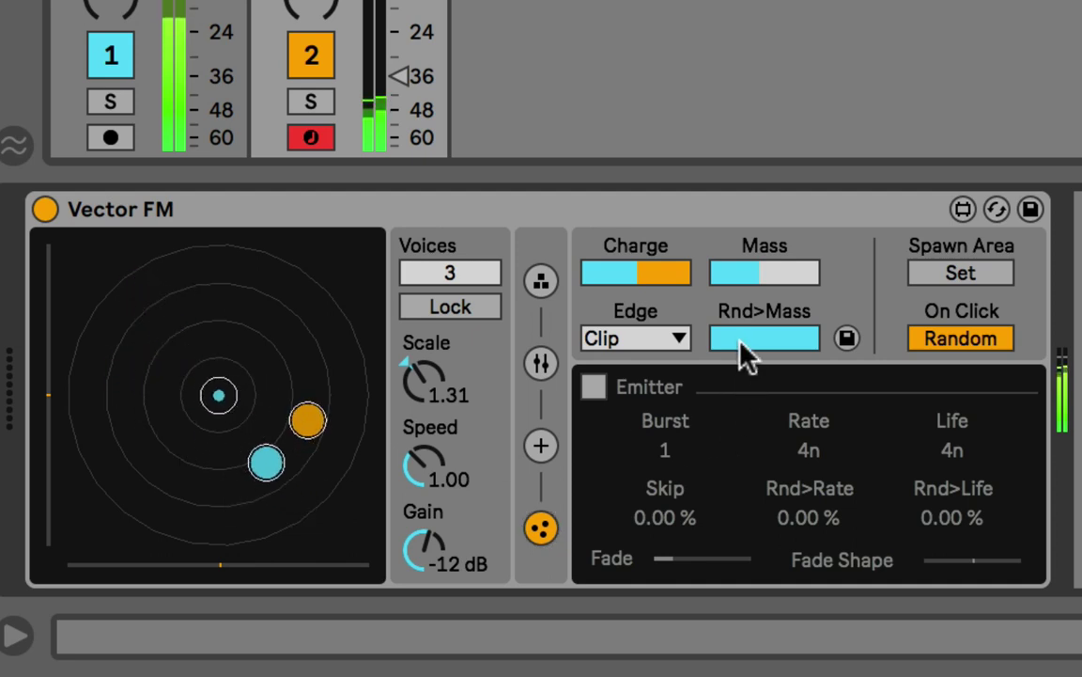
Switch the fifth modulation slot's target from FiltHz to C-~
left_click(543, 368)
left_click(986, 562)
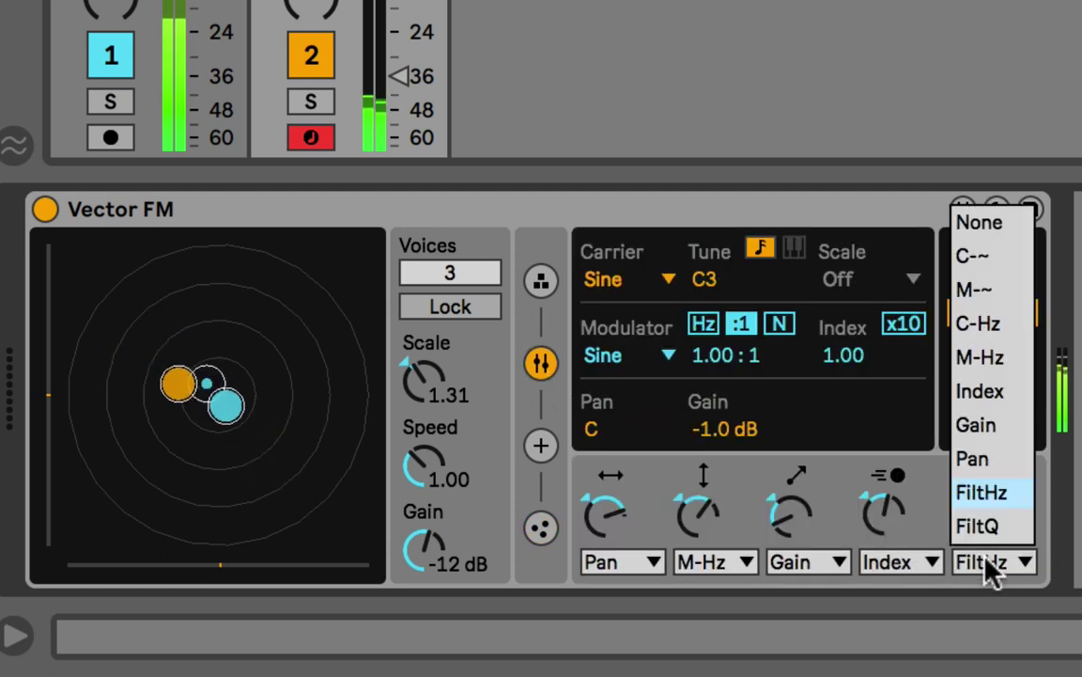
left_click(978, 260)
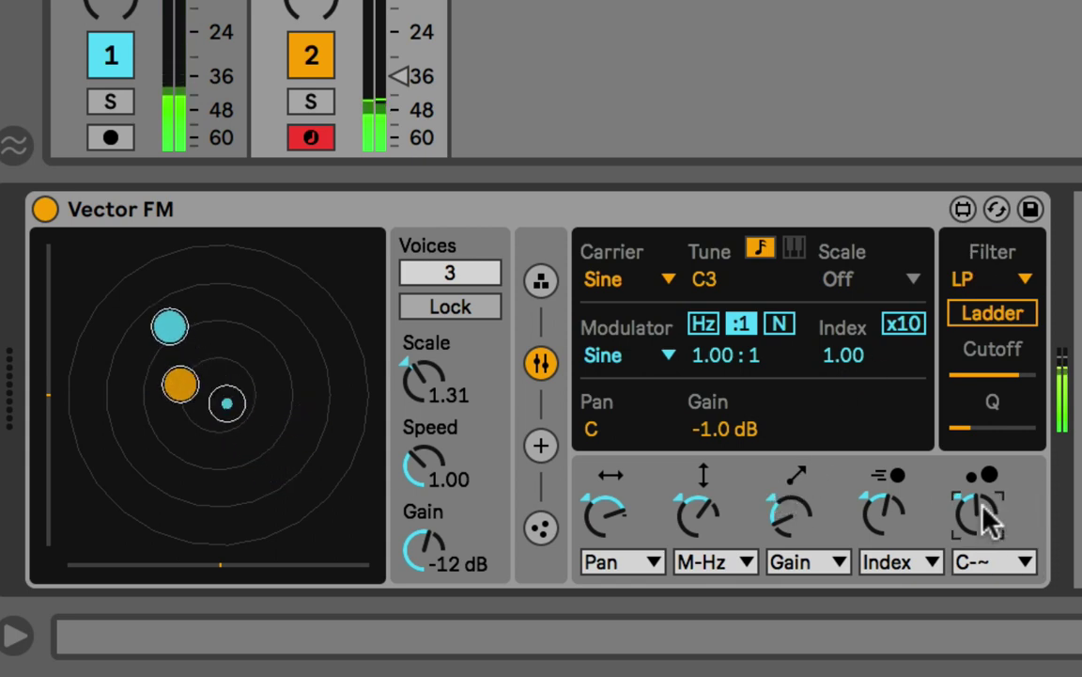
Define the spawn area as a small top-left box and spawn a particle there
left_click(531, 529)
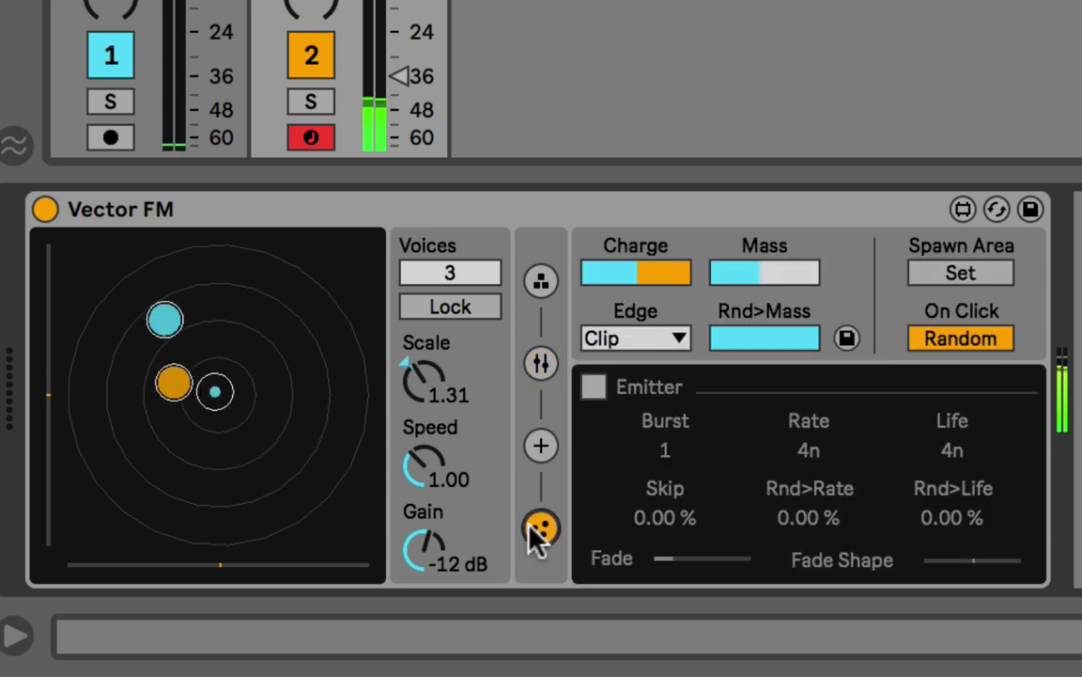
left_click(996, 264)
left_click(988, 265)
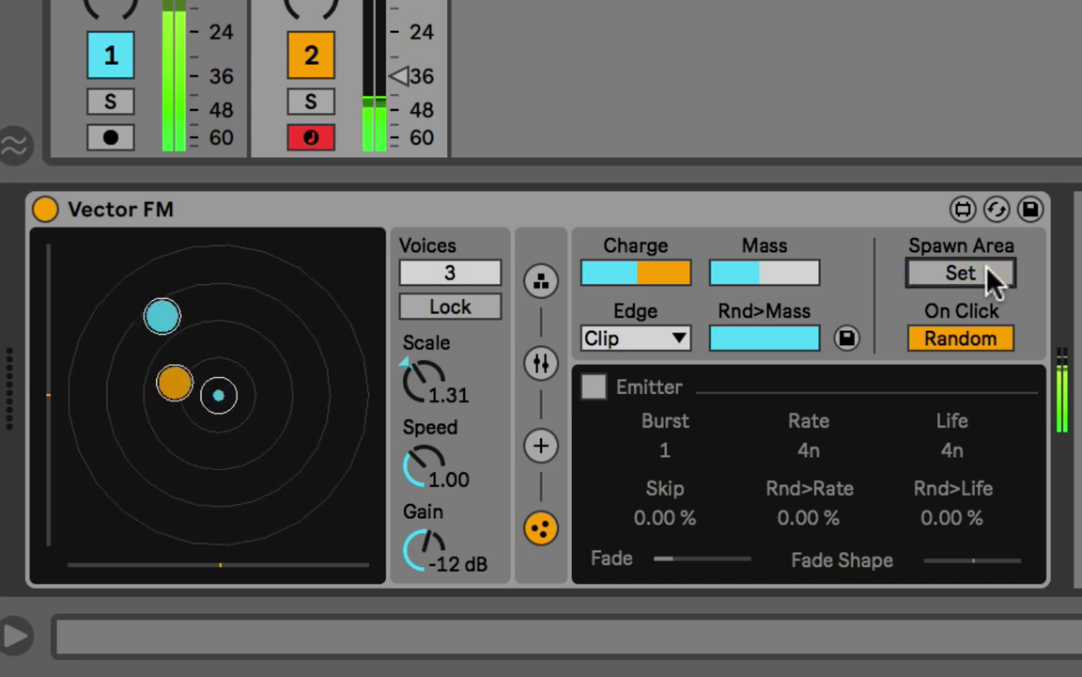
left_click(989, 272)
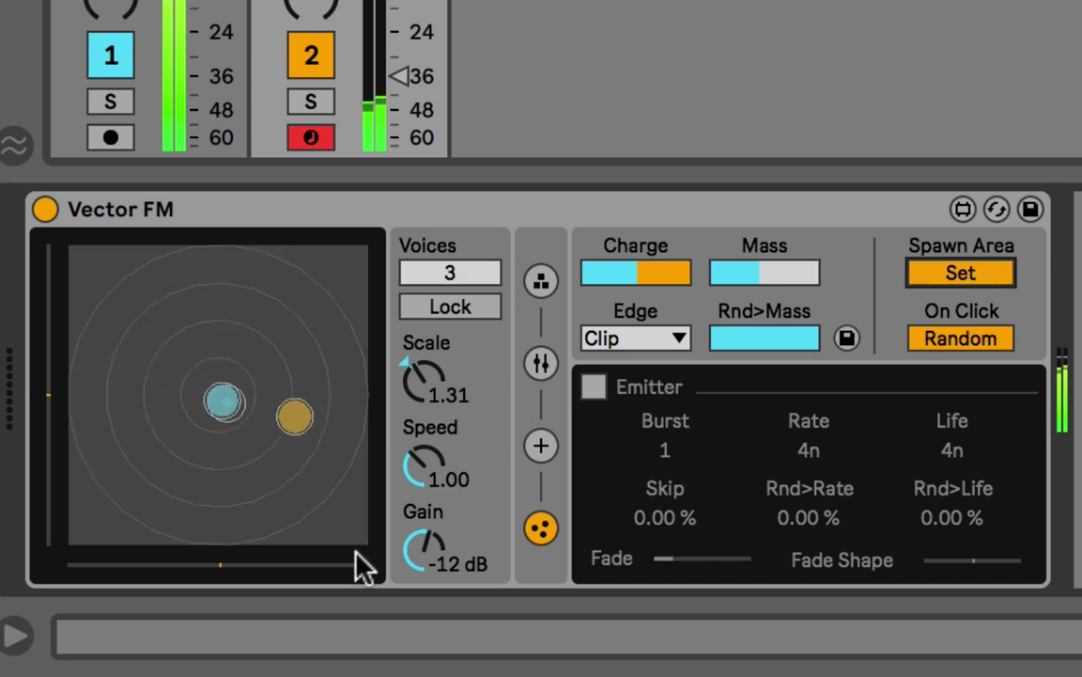
left_click_drag(361, 566, 89, 268)
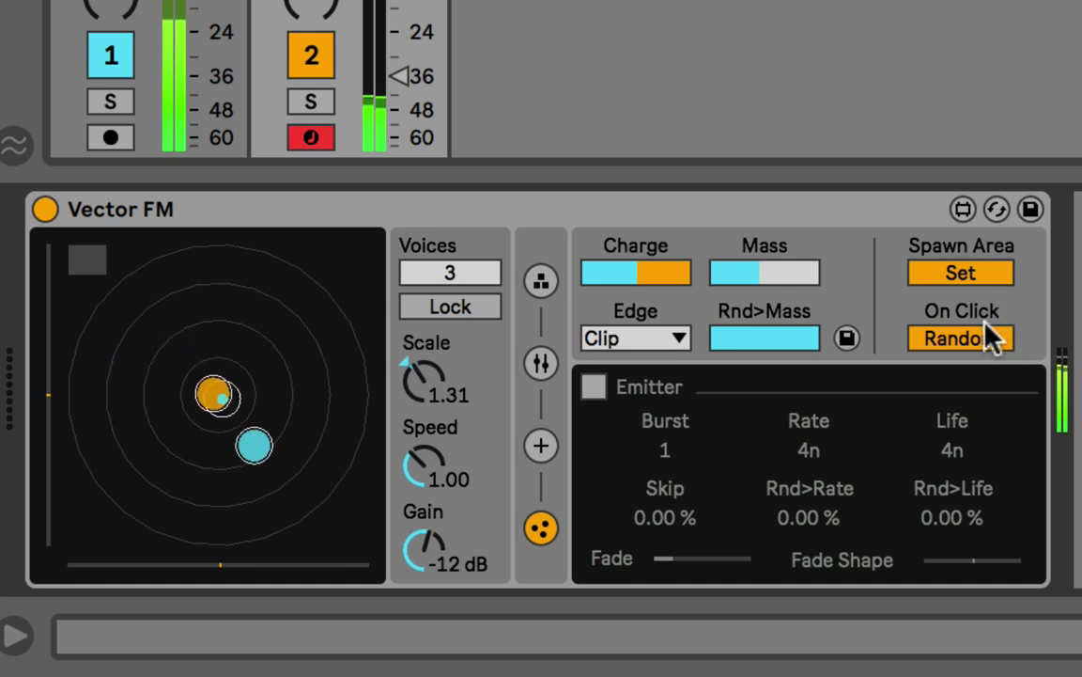
left_click(978, 278)
left_click(177, 543)
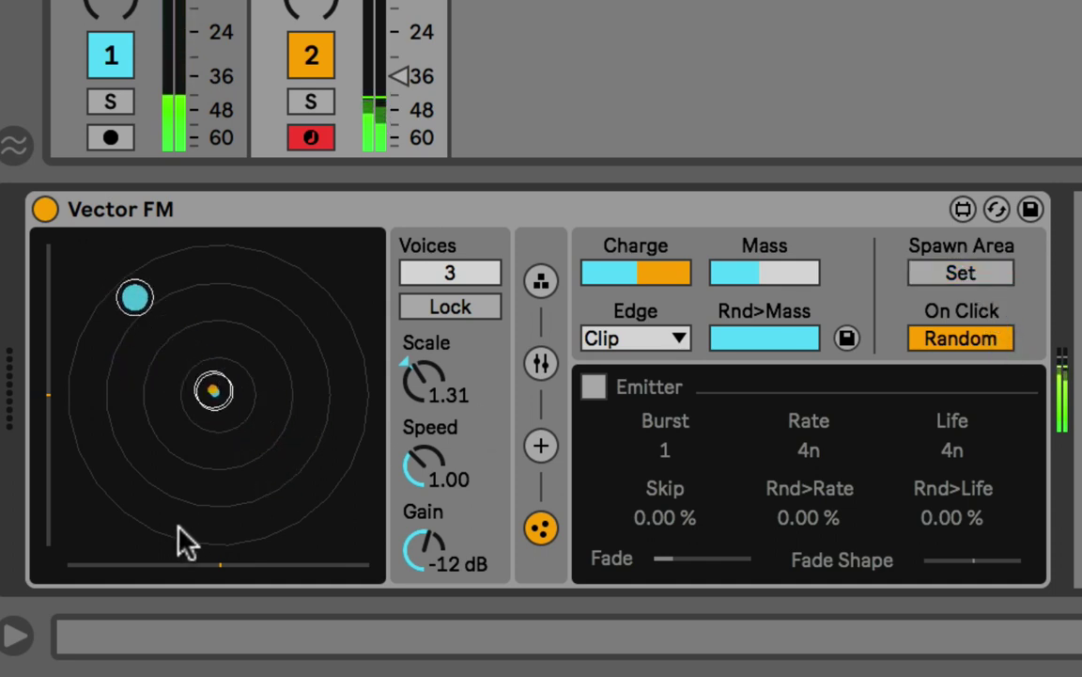
left_click(186, 542)
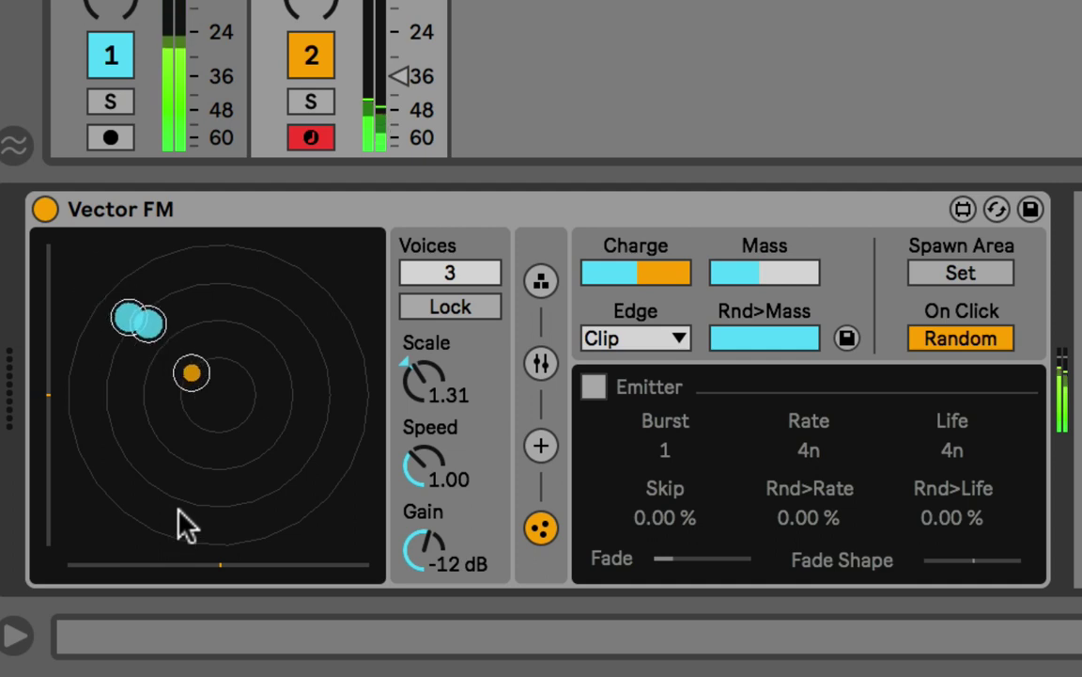
Redraw the spawn area as a small lower-right box and spawn new particles there
left_click(930, 275)
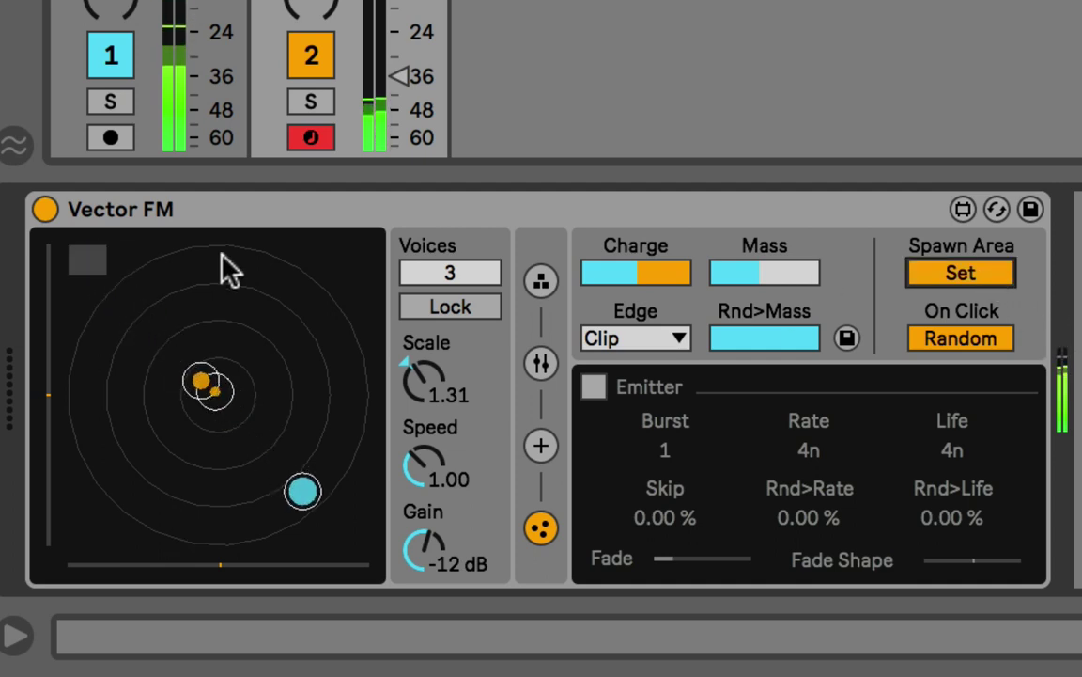
left_click_drag(272, 443, 311, 544)
left_click_drag(317, 501, 353, 529)
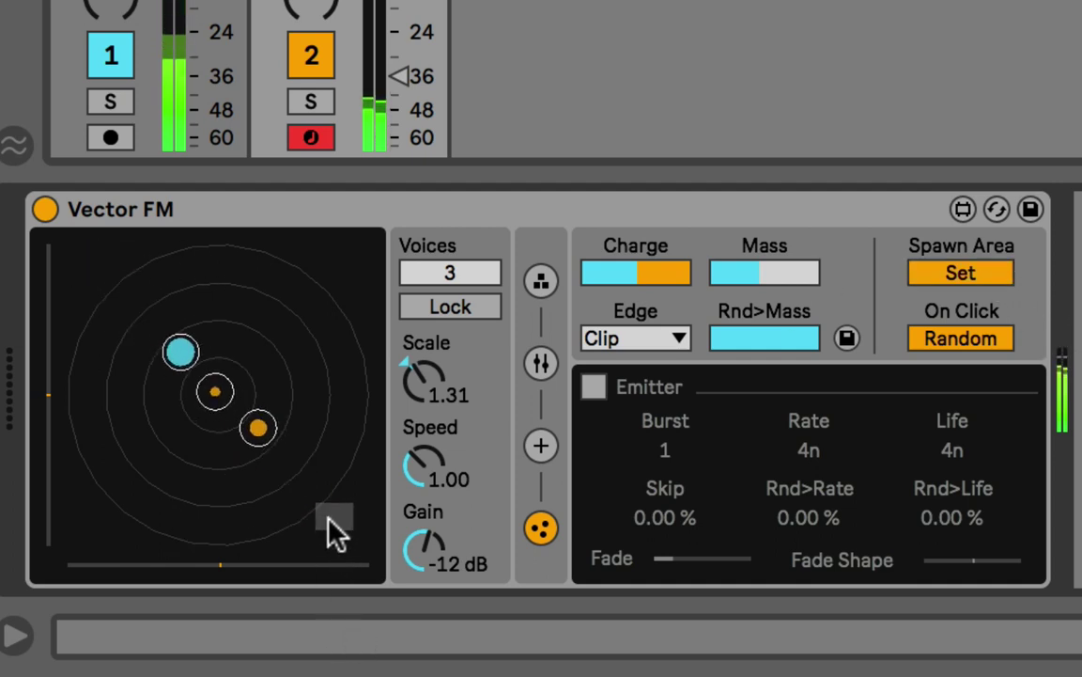
left_click(904, 272)
left_click(264, 350)
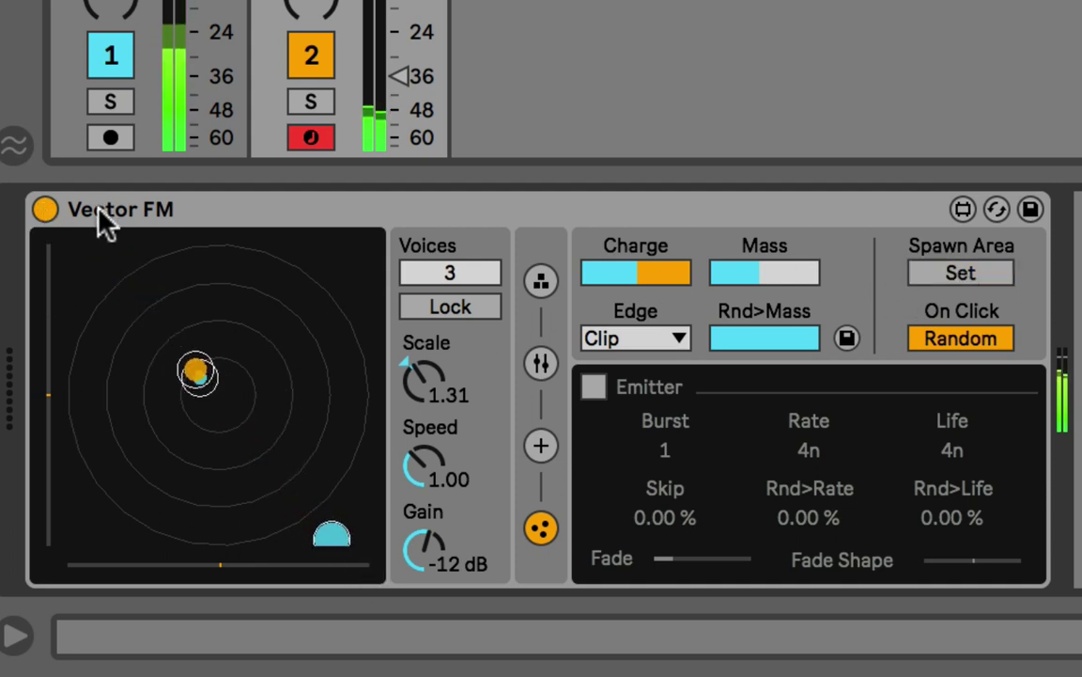
left_click(593, 385)
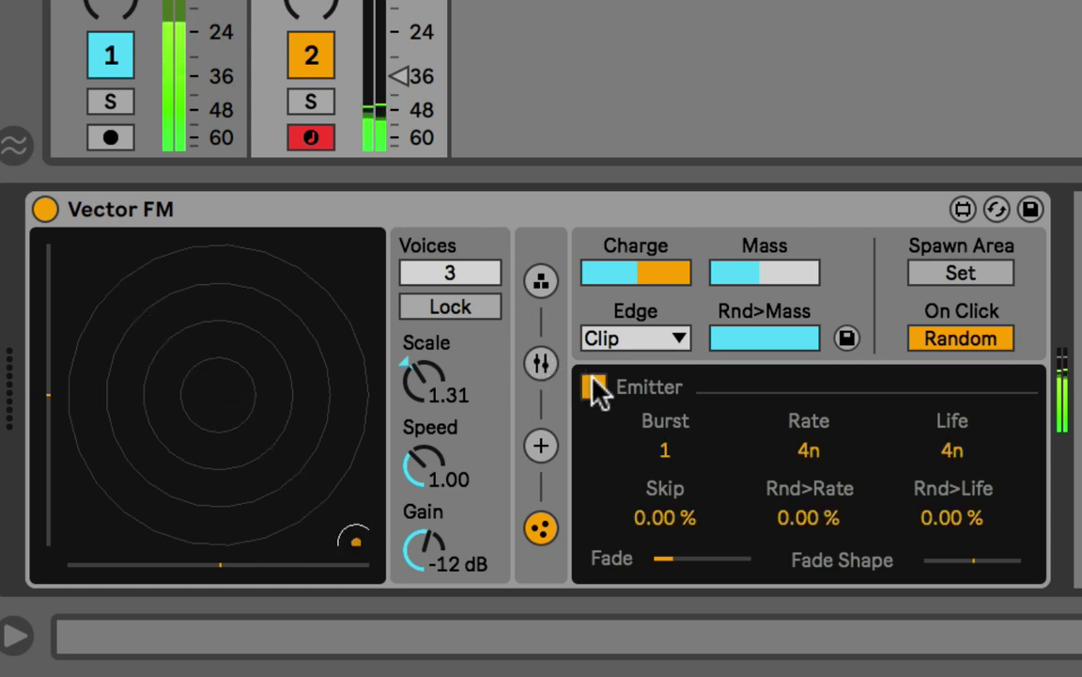
left_click(594, 387)
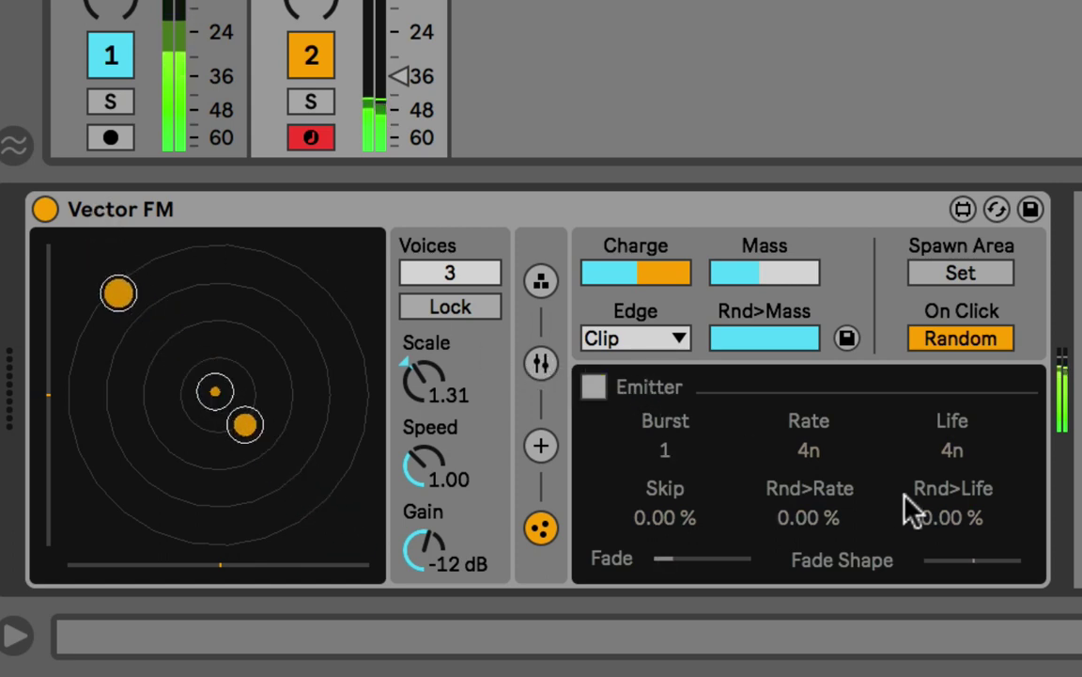
left_click(962, 346)
right_click(964, 353)
left_click(942, 343)
left_click(959, 340)
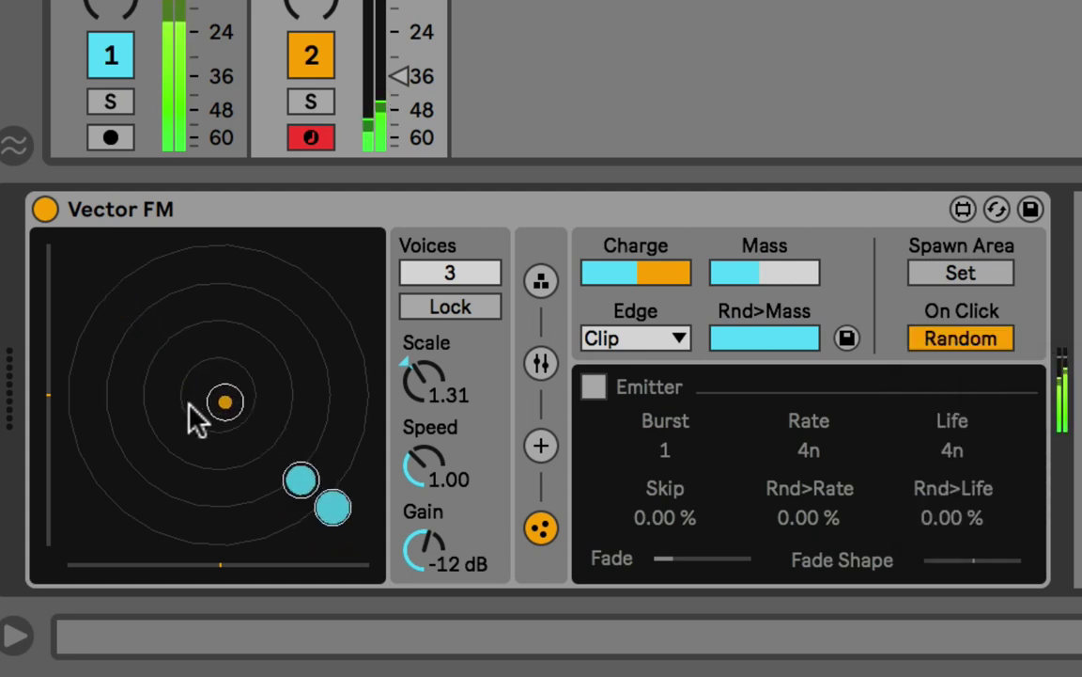
left_click(971, 340)
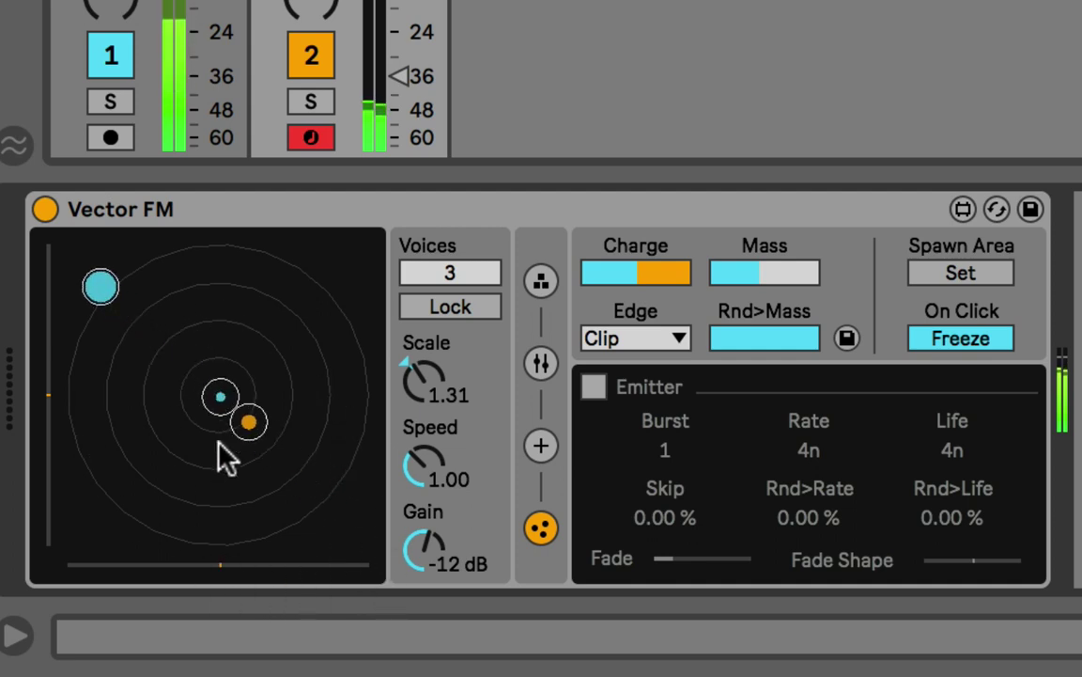
left_click(975, 340)
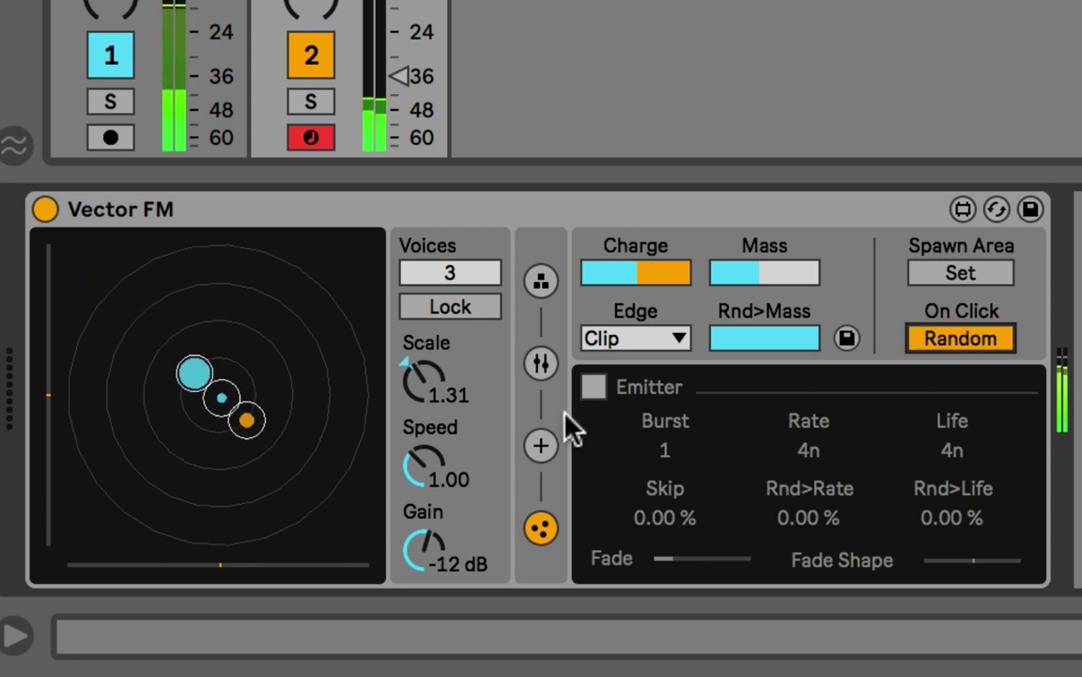
Turn on the Flowfield with a low Strength, then collapse the attractor and flowfield panel
left_click(541, 447)
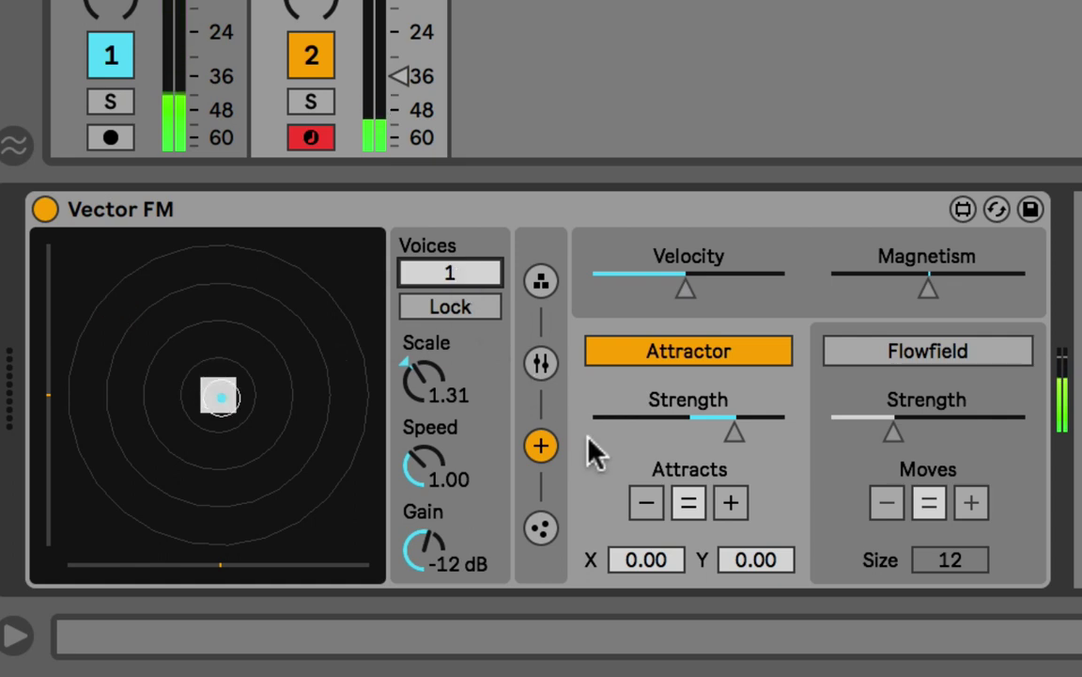
left_click(542, 529)
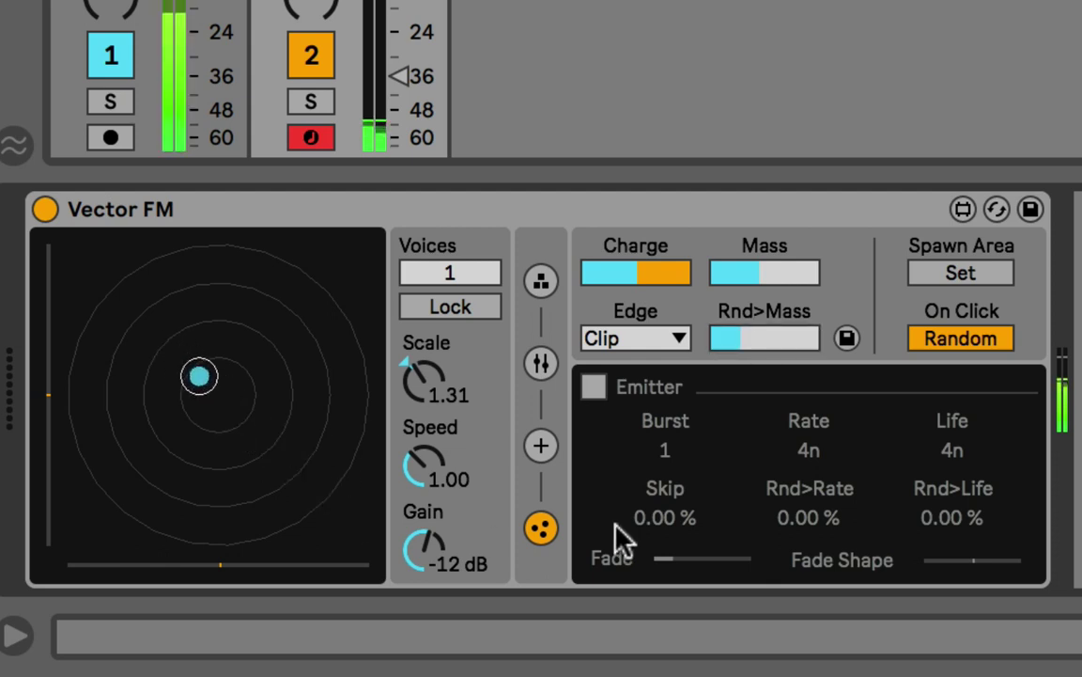
left_click(544, 448)
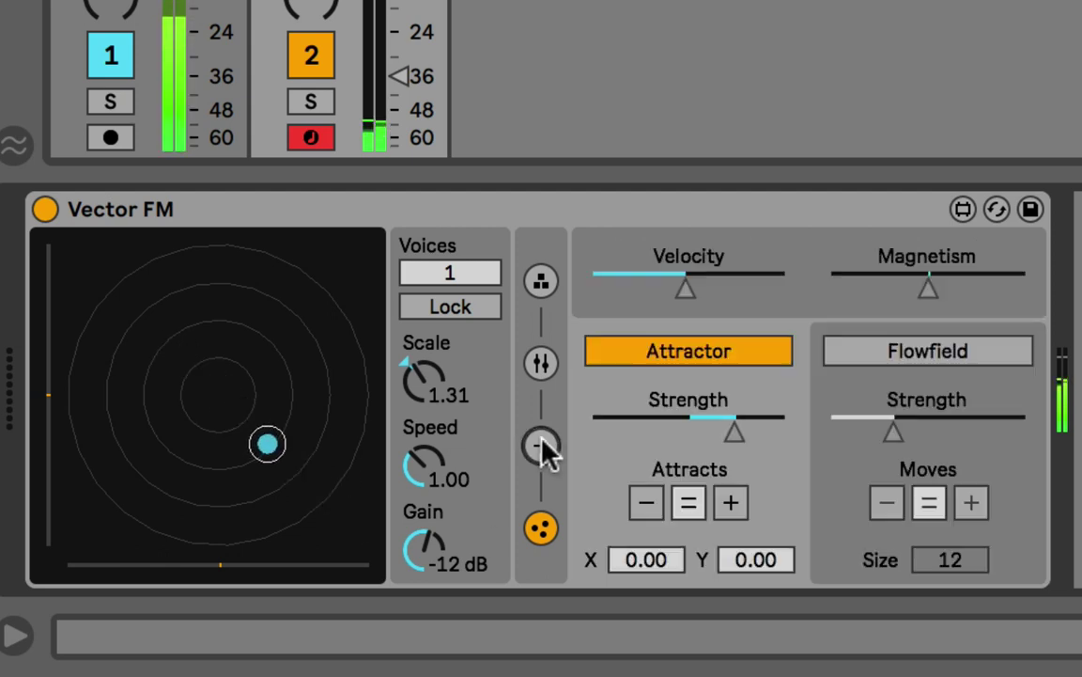
left_click(897, 353)
left_click_drag(918, 431, 865, 437)
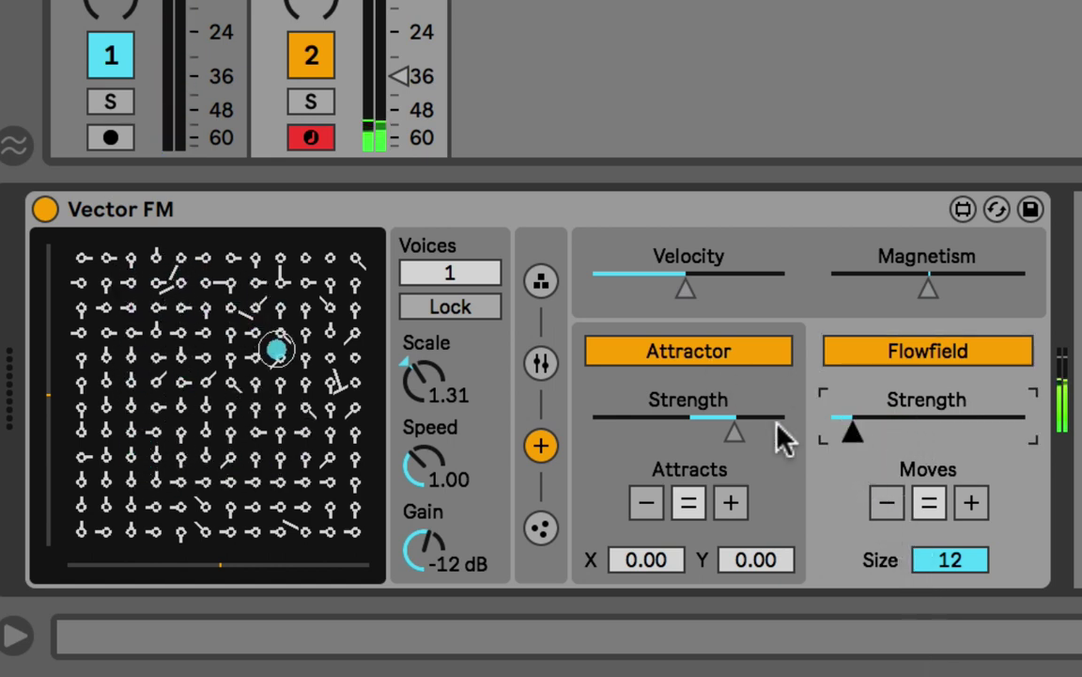
left_click(541, 449)
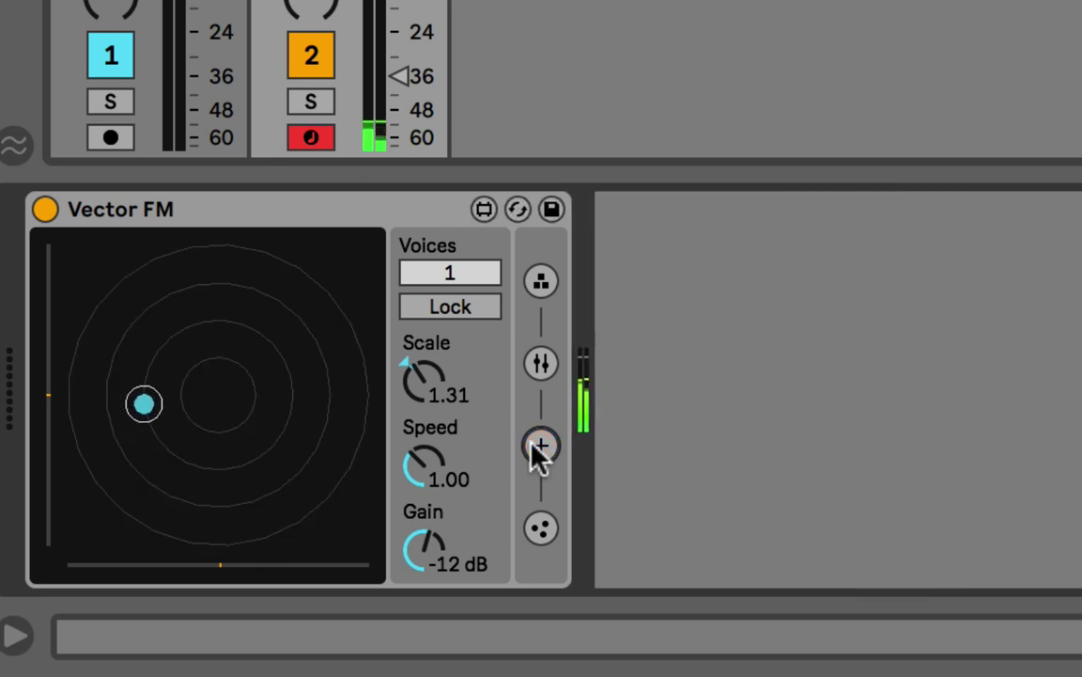
Check the particle and flowfield panels, then raise Vector FM's voice count to 3
left_click(540, 529)
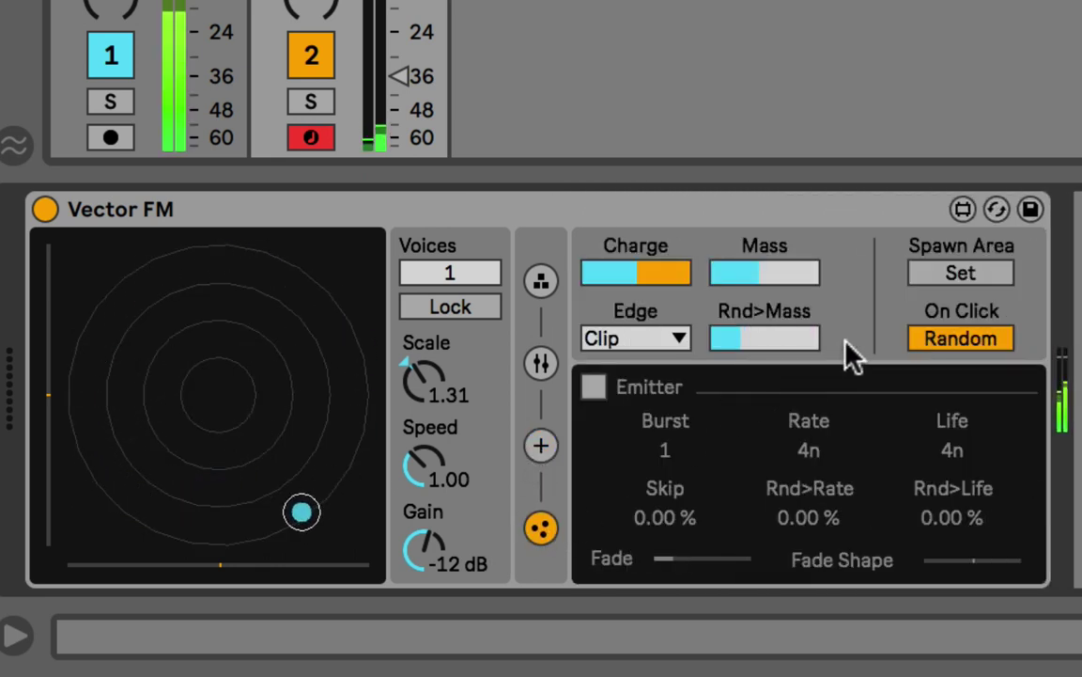
left_click(542, 446)
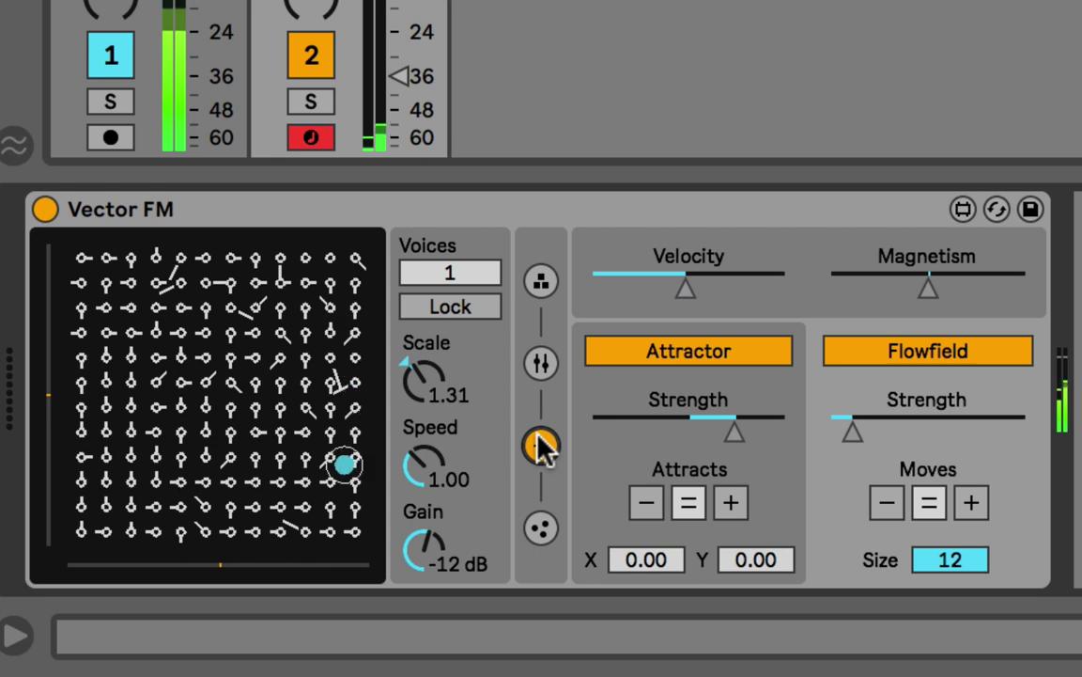
left_click(537, 442)
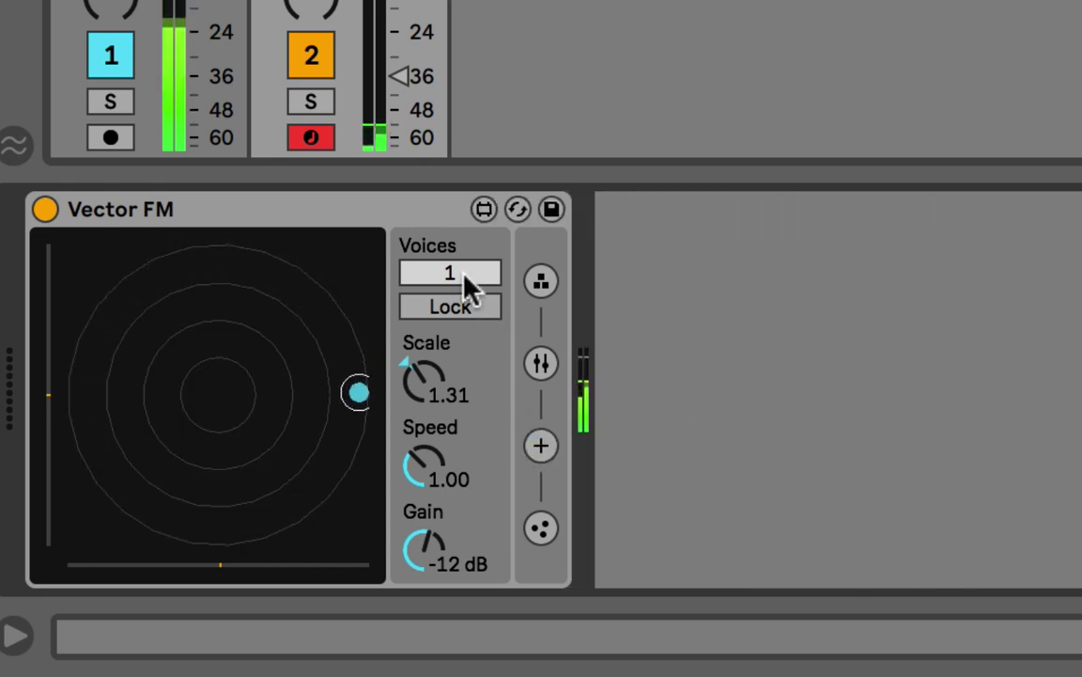
left_click_drag(467, 286, 467, 276)
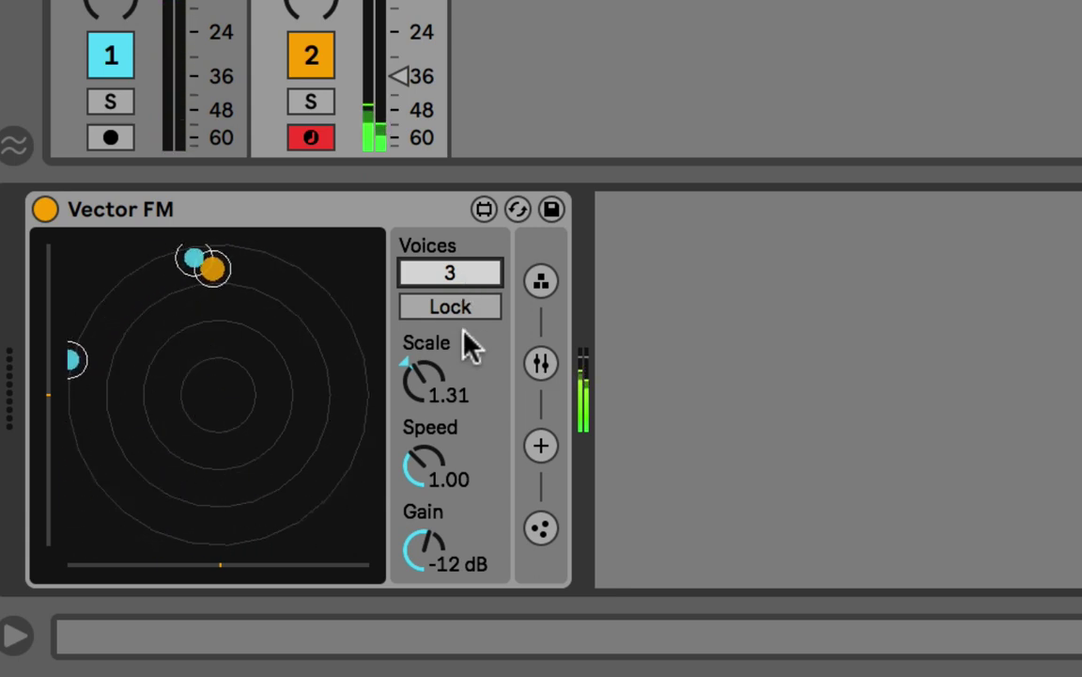
Reset Scale to its default 1.00 and raise Speed to 1.55
left_click(419, 382)
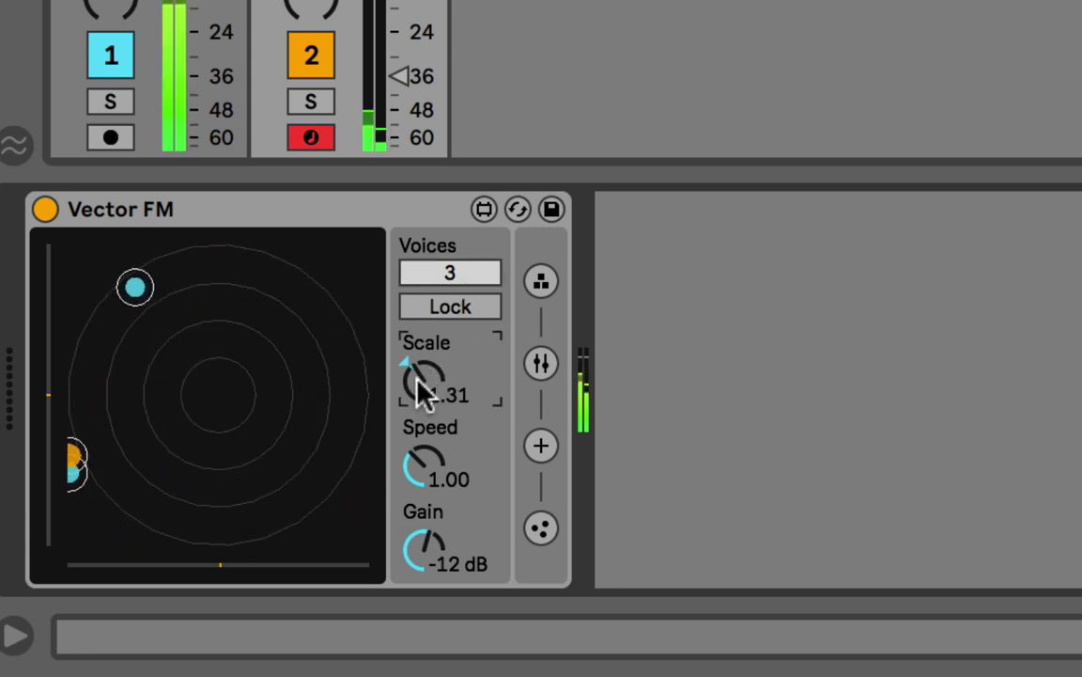
key("Delete")
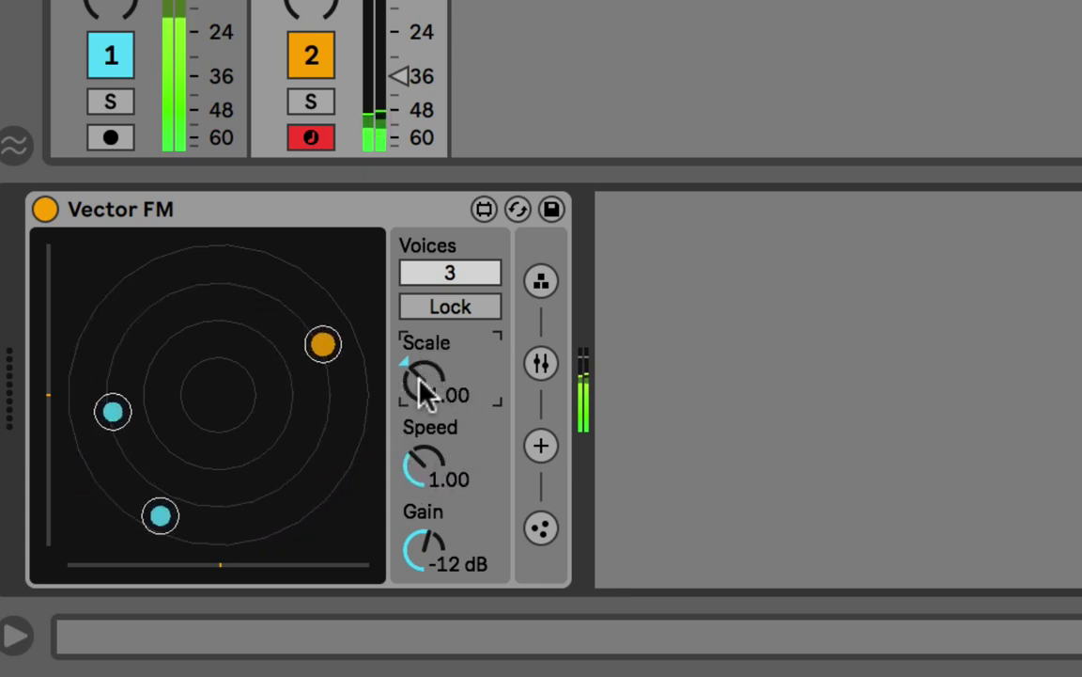
mouse_move(437, 473)
left_mouse_down()
mouse_move(436, 441)
mouse_move(437, 486)
mouse_move(437, 465)
left_mouse_up()
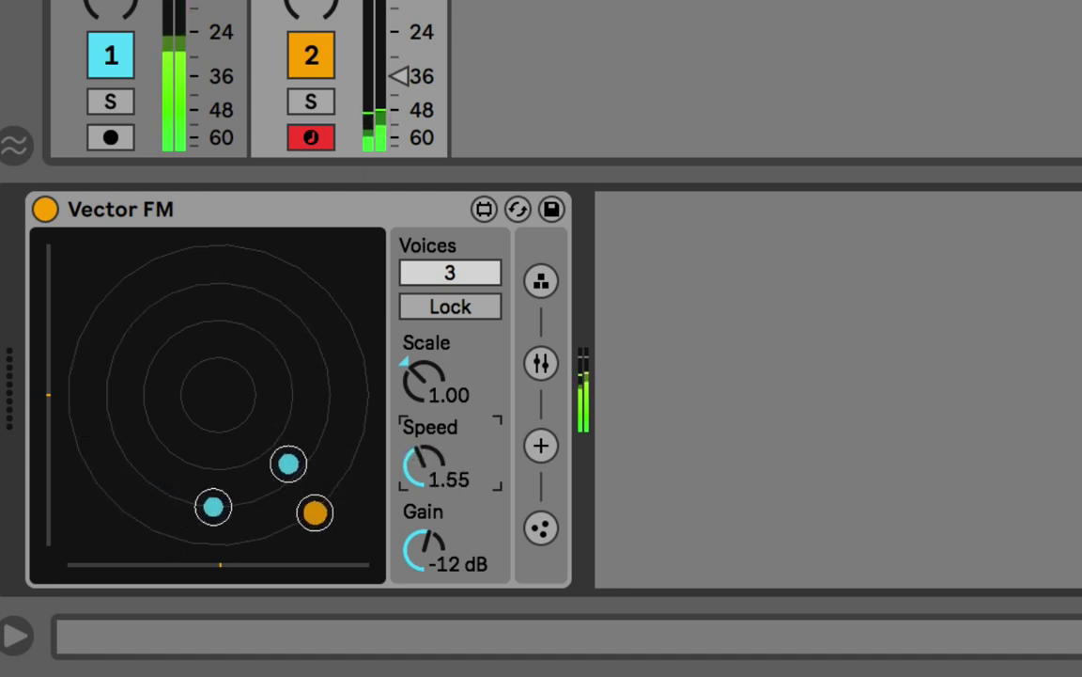
Glance at the flowfield settings, then sweep Scale up to 1.20 to resize the voice orbits
left_click(545, 448)
left_click(541, 446)
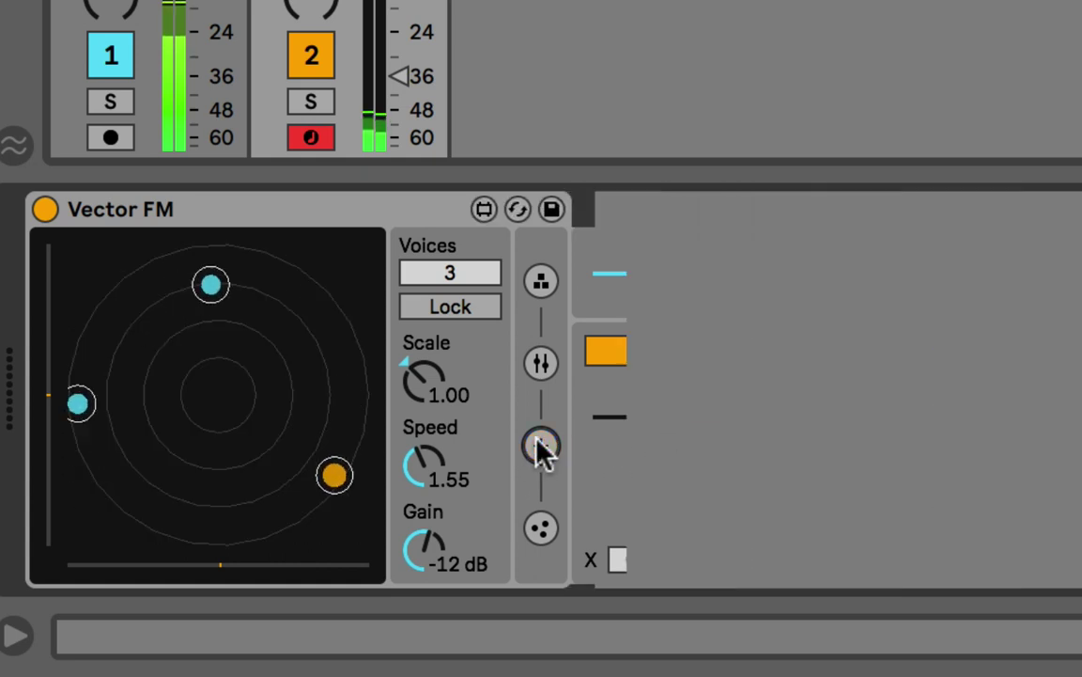
mouse_move(430, 399)
left_mouse_down()
mouse_move(431, 441)
mouse_move(430, 366)
mouse_move(431, 404)
left_mouse_up()
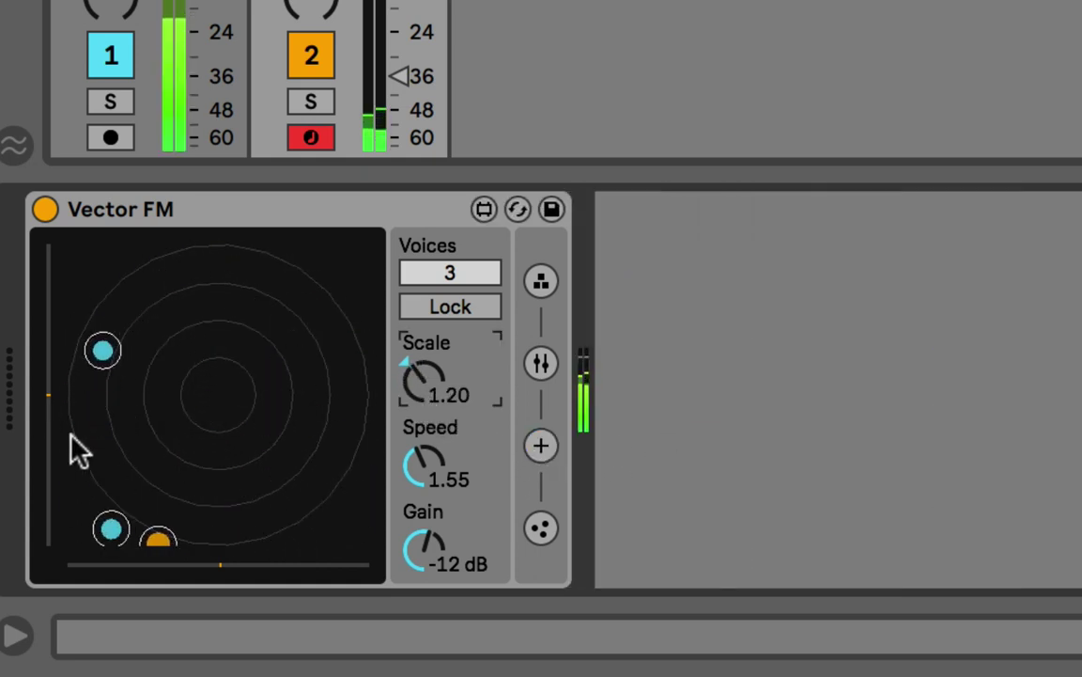
scroll(415, 381, "up", 1)
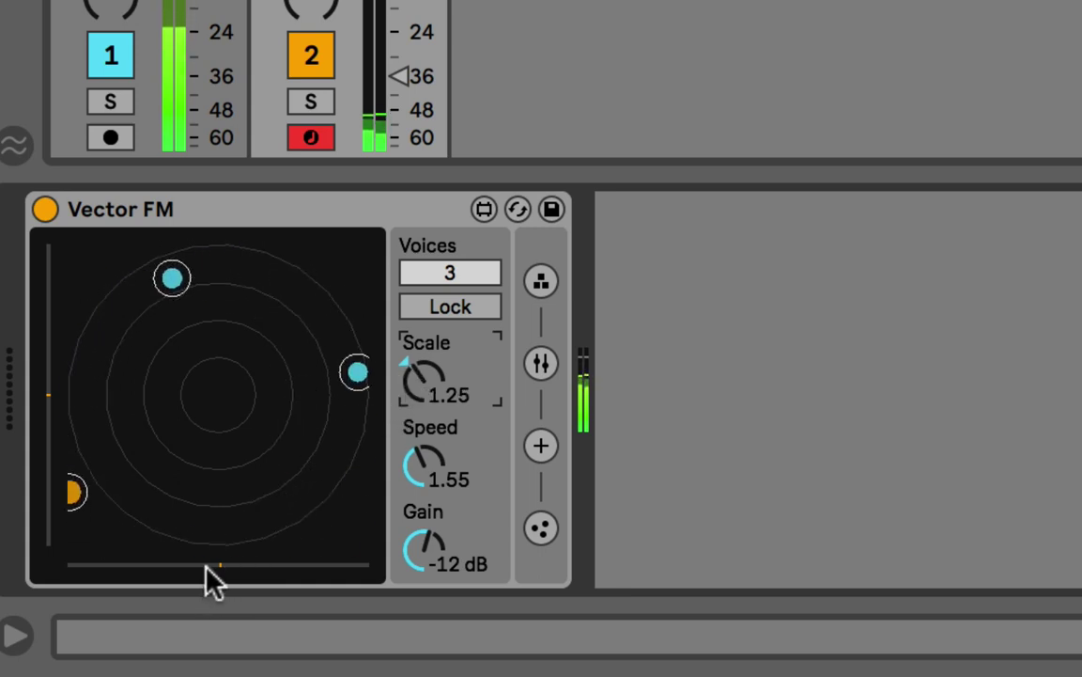
left_click_drag(430, 386, 430, 433)
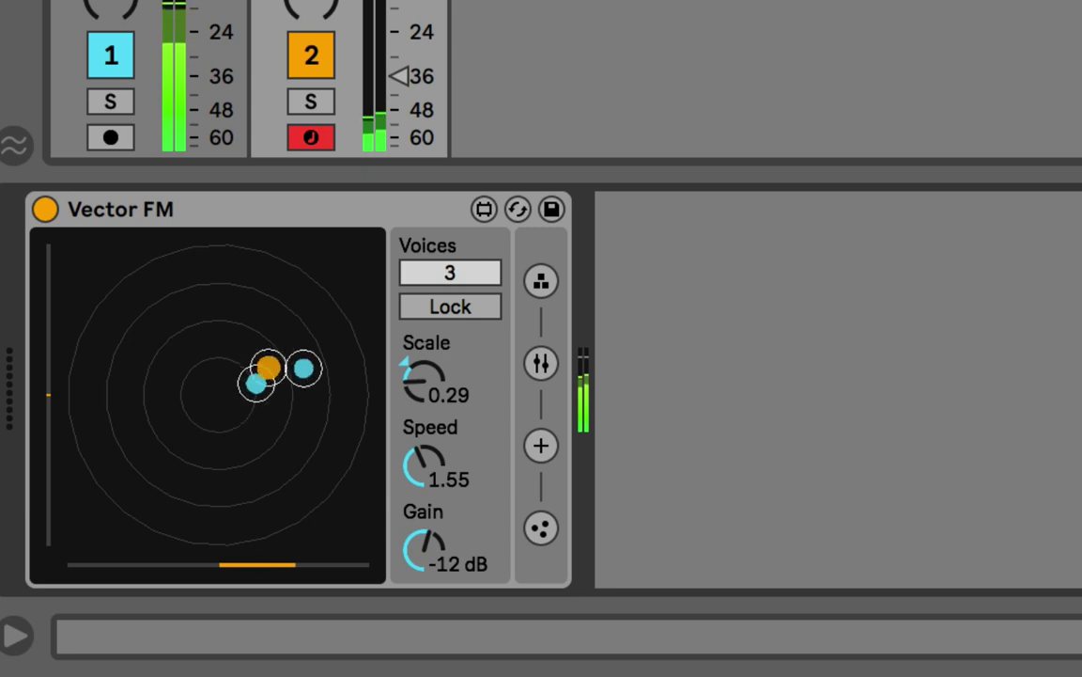
left_click_drag(48, 374, 48, 308)
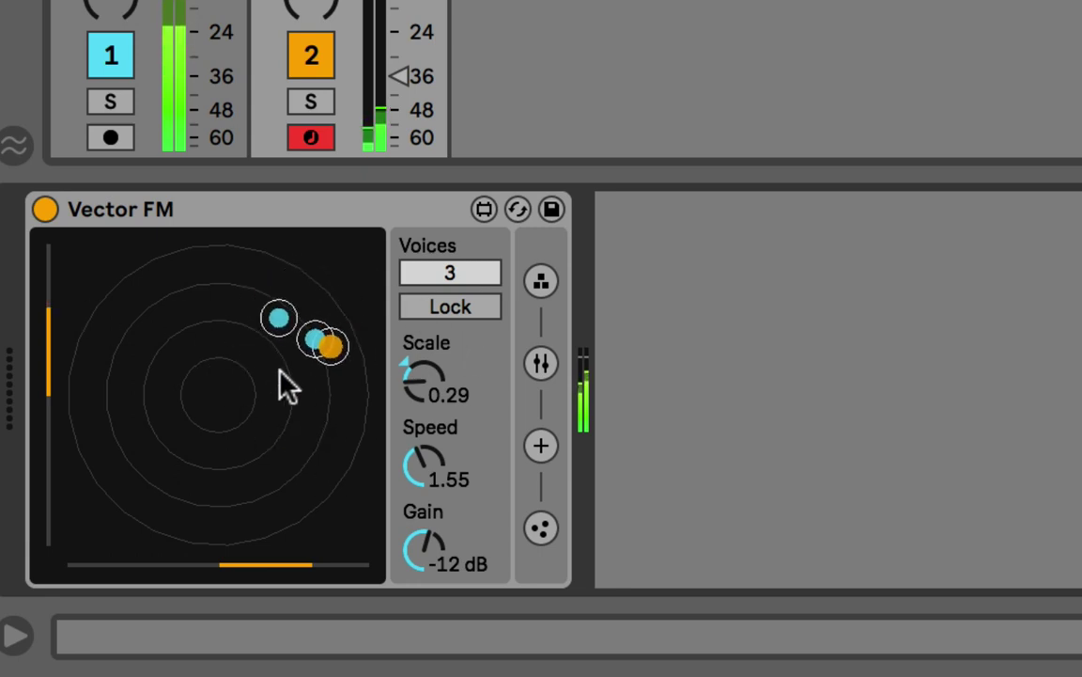
left_click(45, 385)
left_click_drag(44, 395, 44, 487)
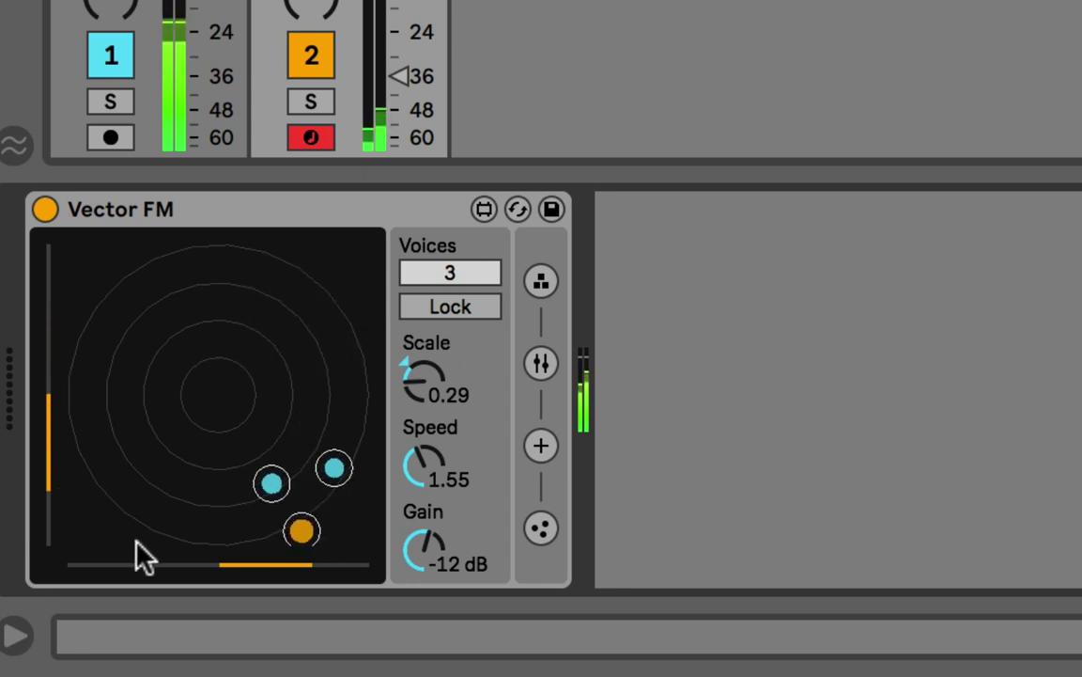
left_click_drag(219, 564, 188, 580)
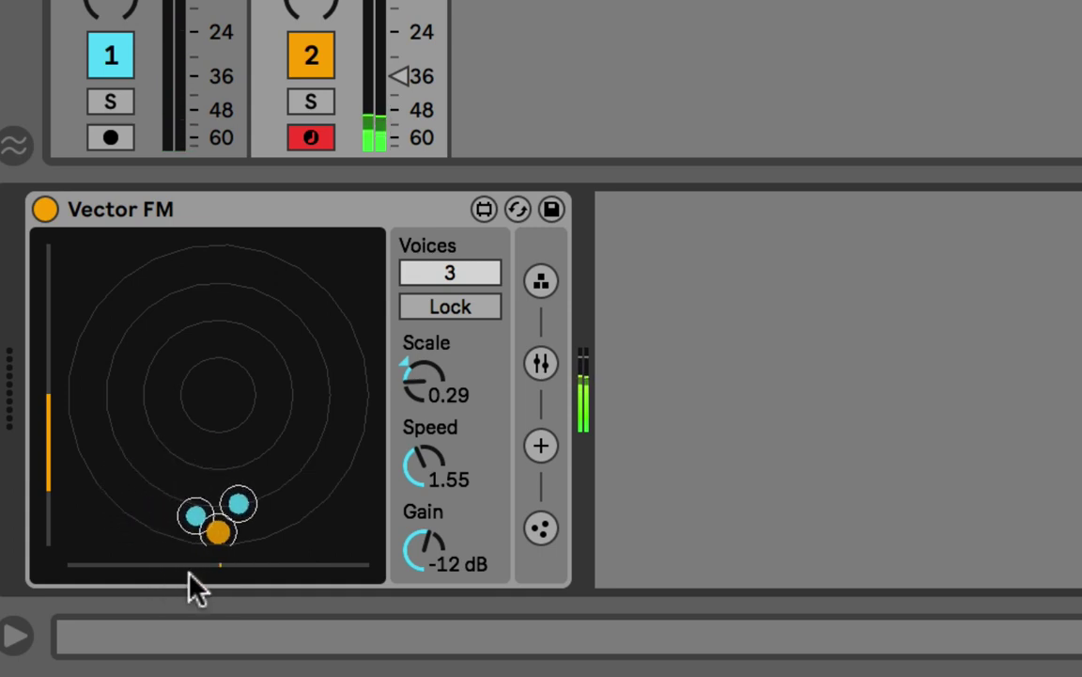
left_click(44, 398)
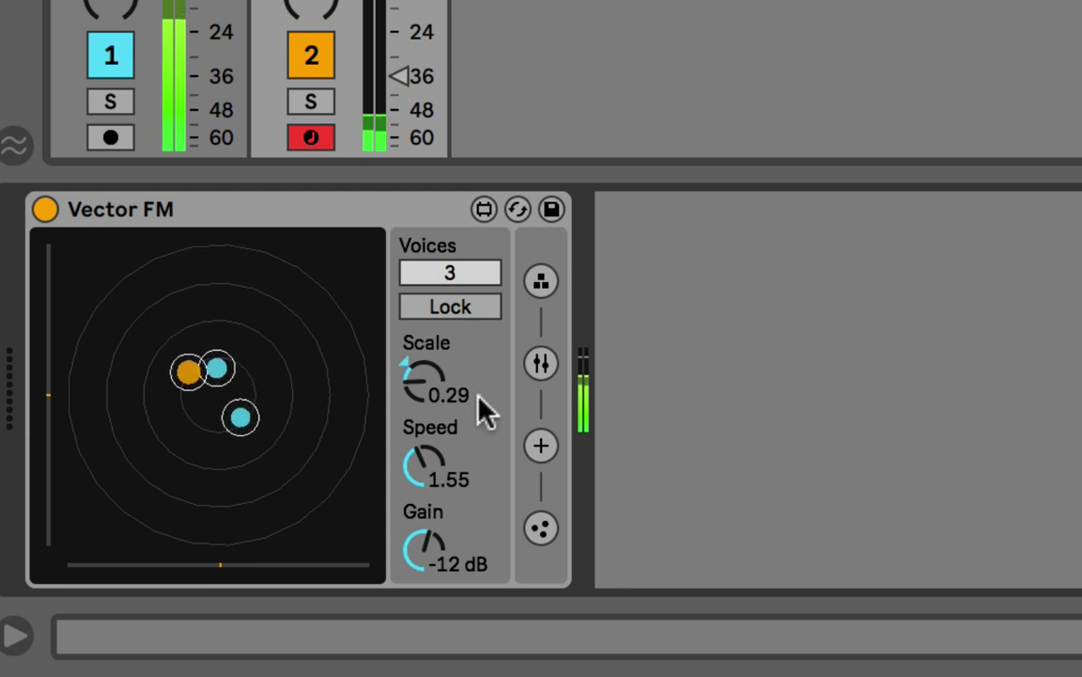
left_click_drag(411, 375, 416, 376)
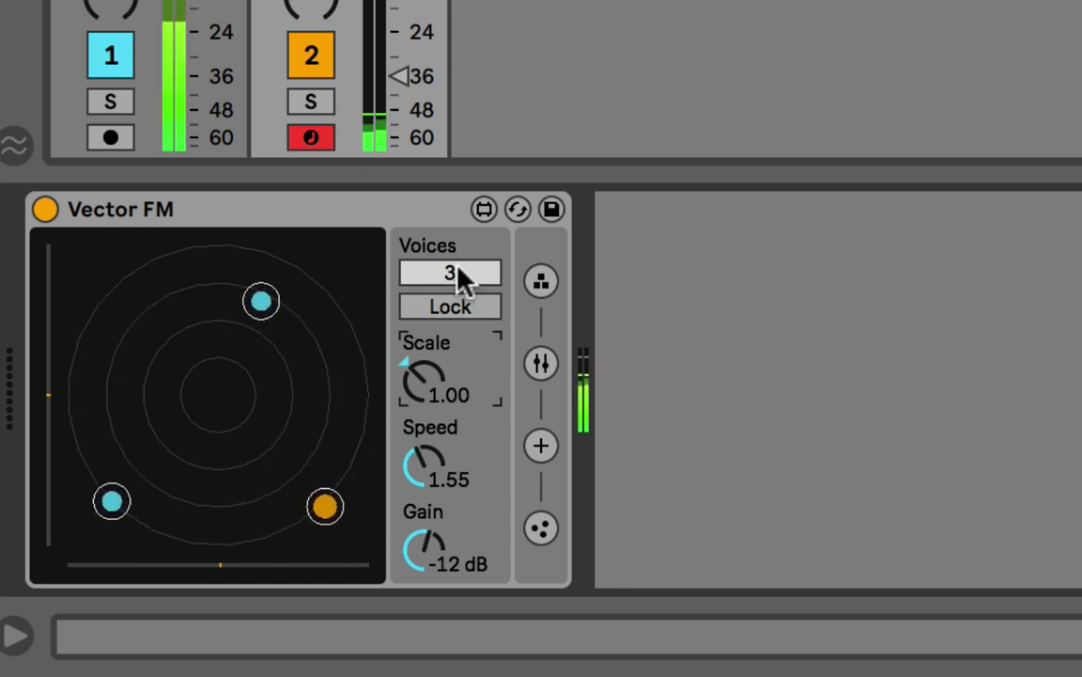
Switch Vector FM's Voices to MIDI and bring up the Attack, Decay, Sustain, Release envelope panel
left_click_drag(461, 273, 460, 292)
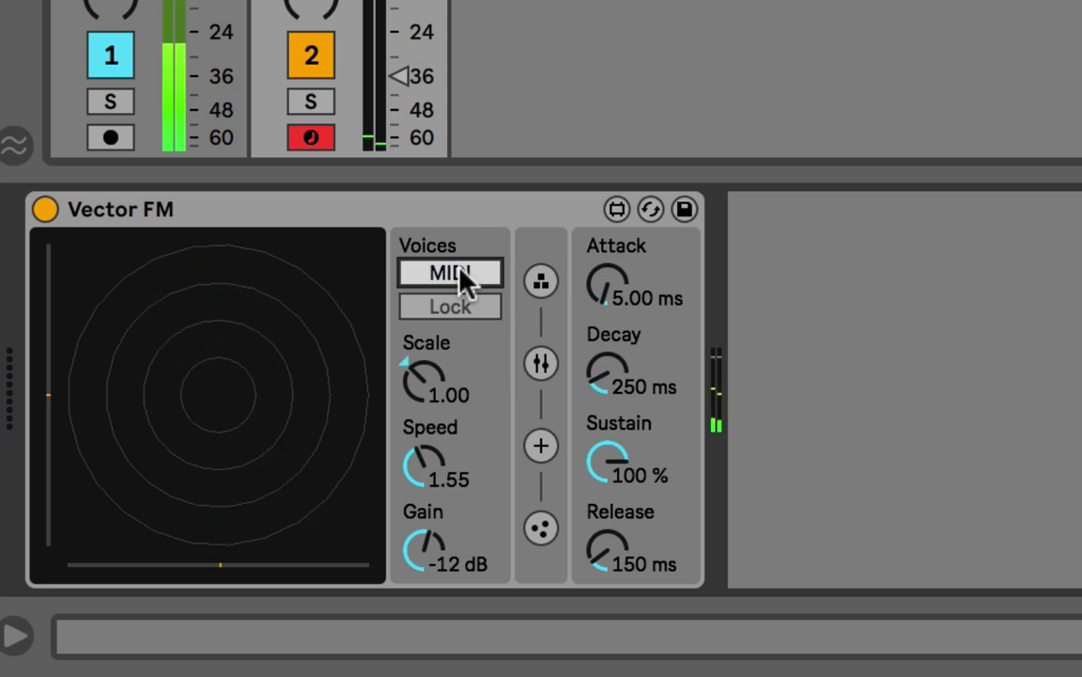
left_click(541, 449)
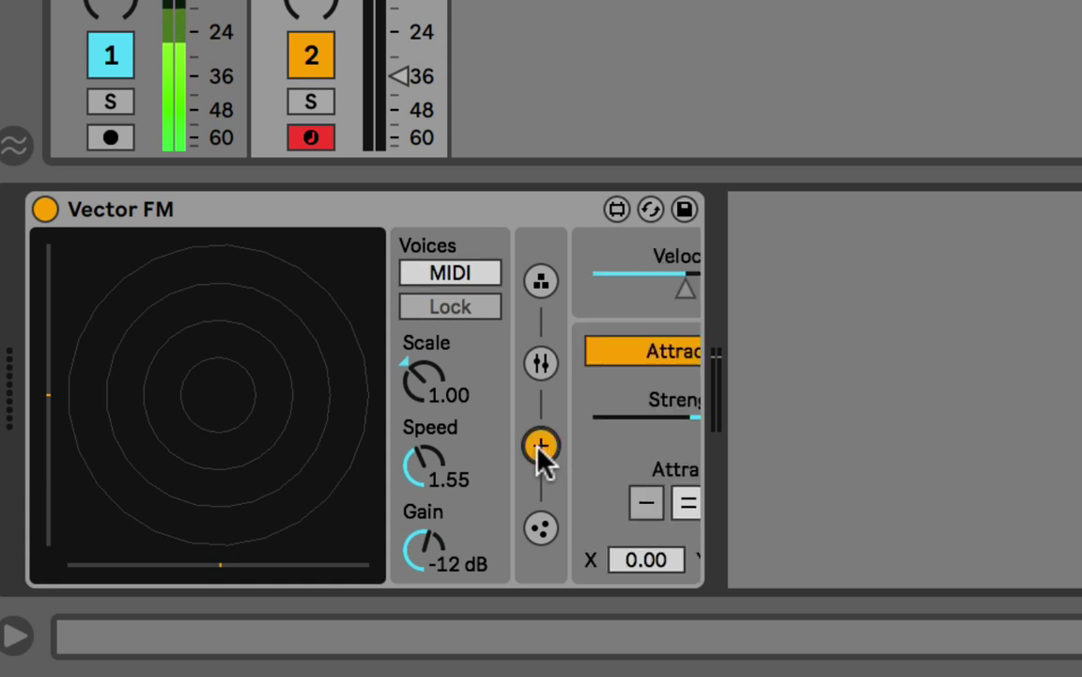
left_click(539, 532)
left_click(538, 536)
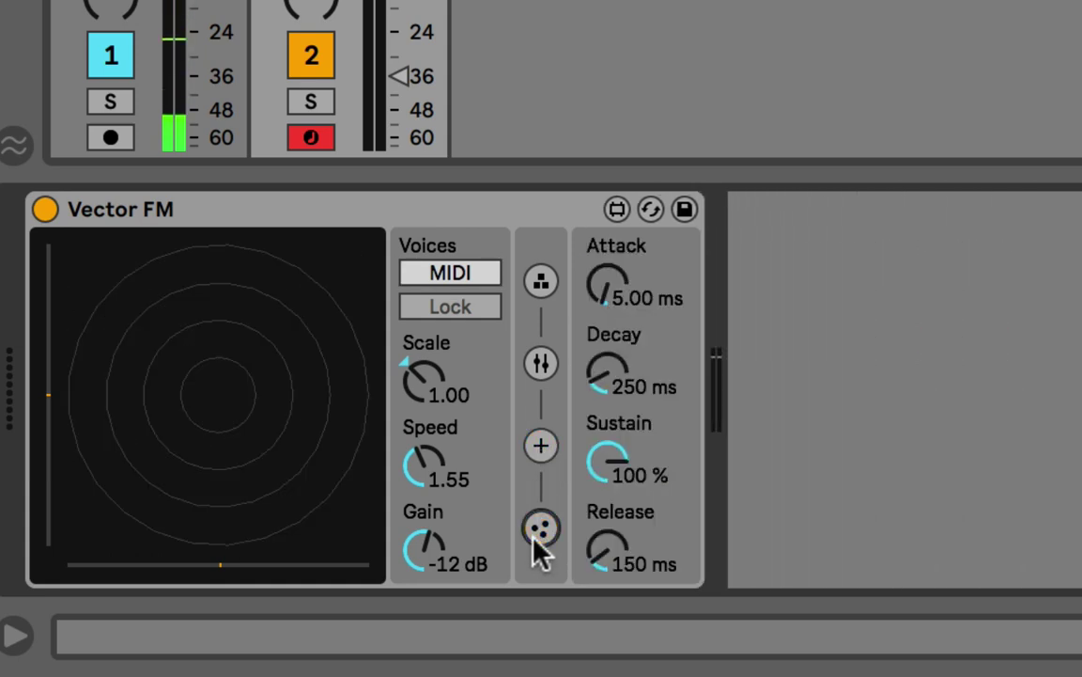